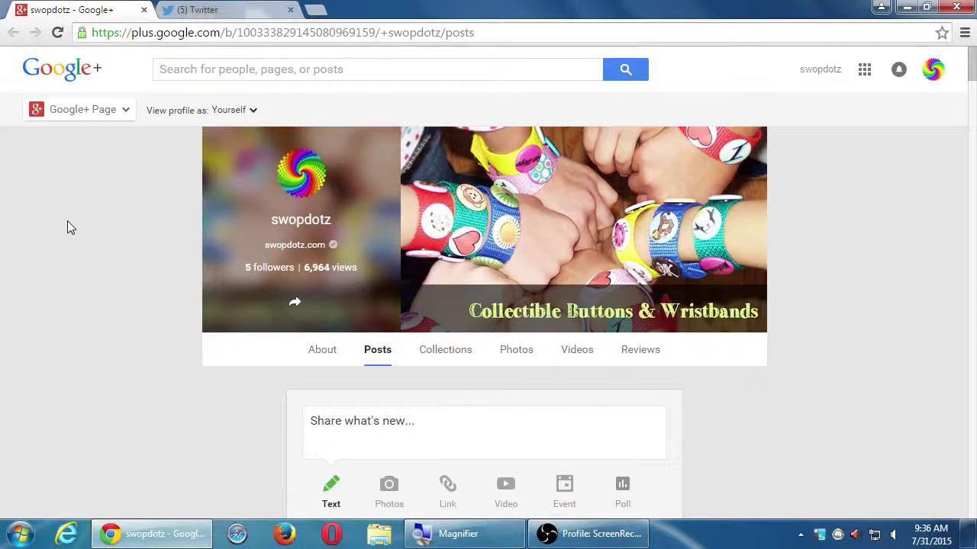
scroll(154, 321, "down", 10)
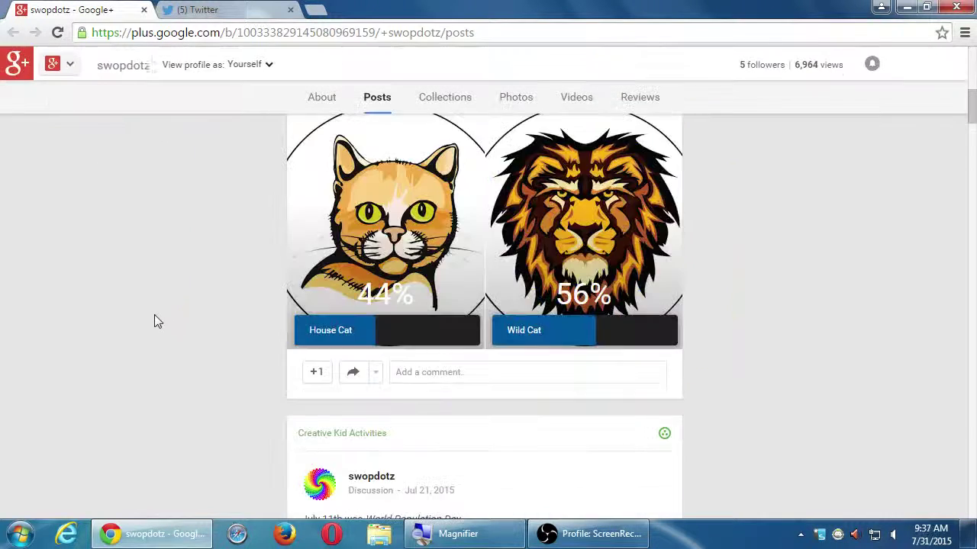
scroll(155, 314, "up", 10)
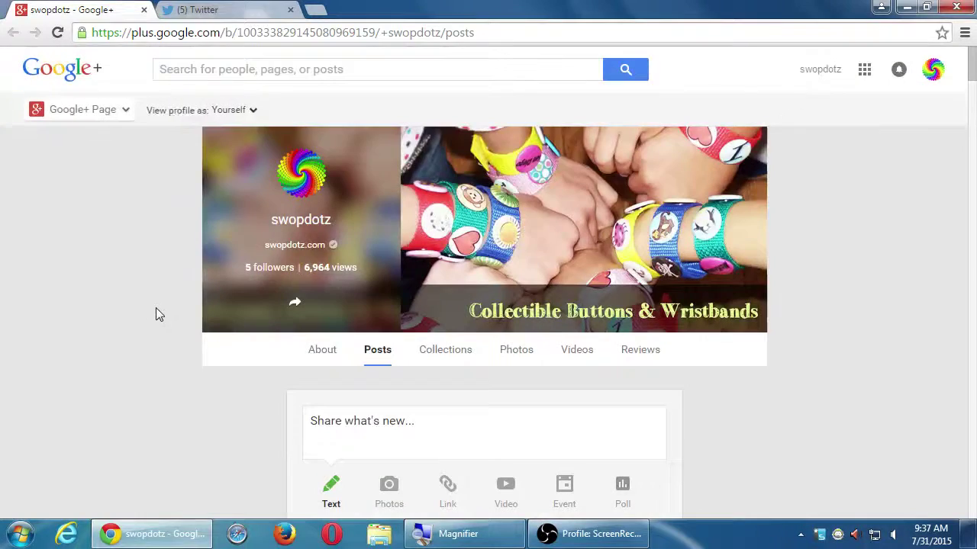
scroll(139, 311, "down", 8)
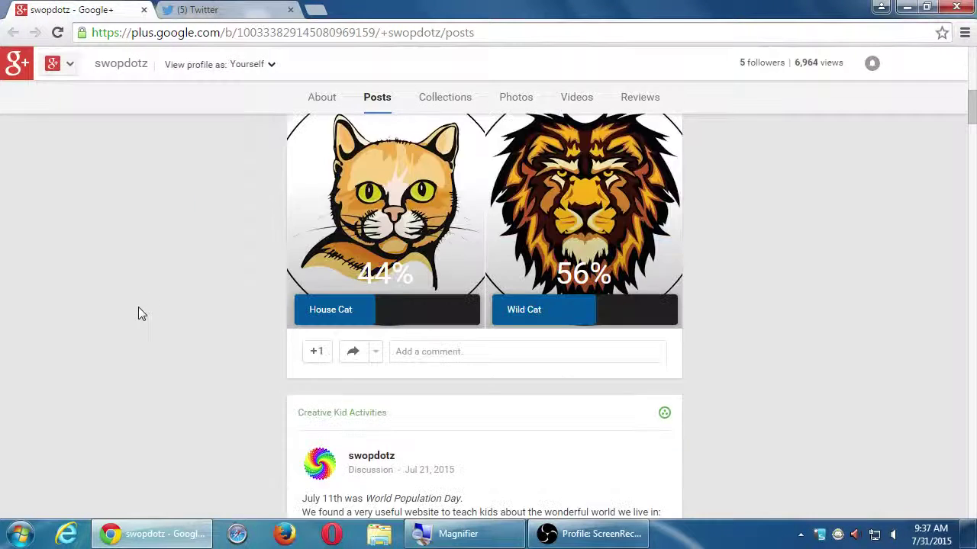
scroll(138, 306, "up", 8)
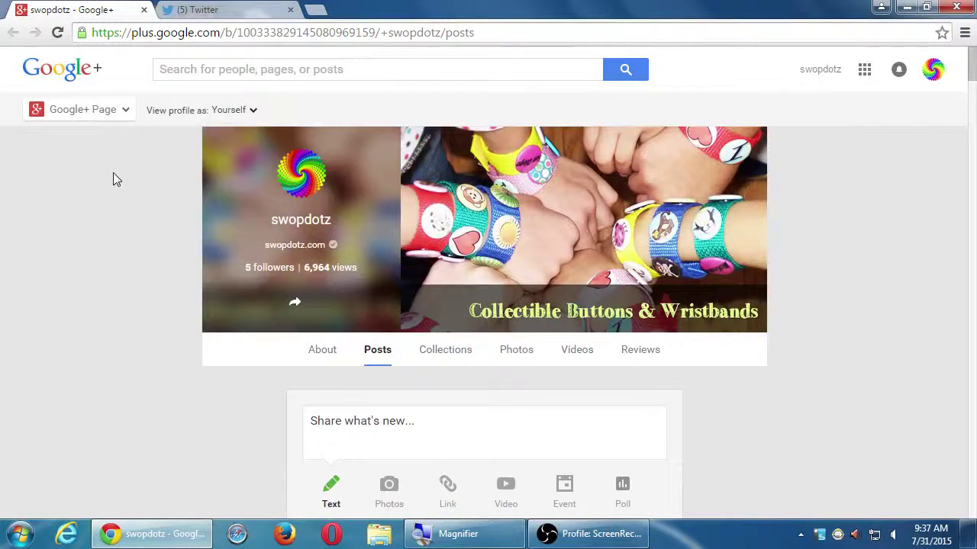
Open the My Business dashboard for the swopdotz Google+ page.
mouse_move(110, 114)
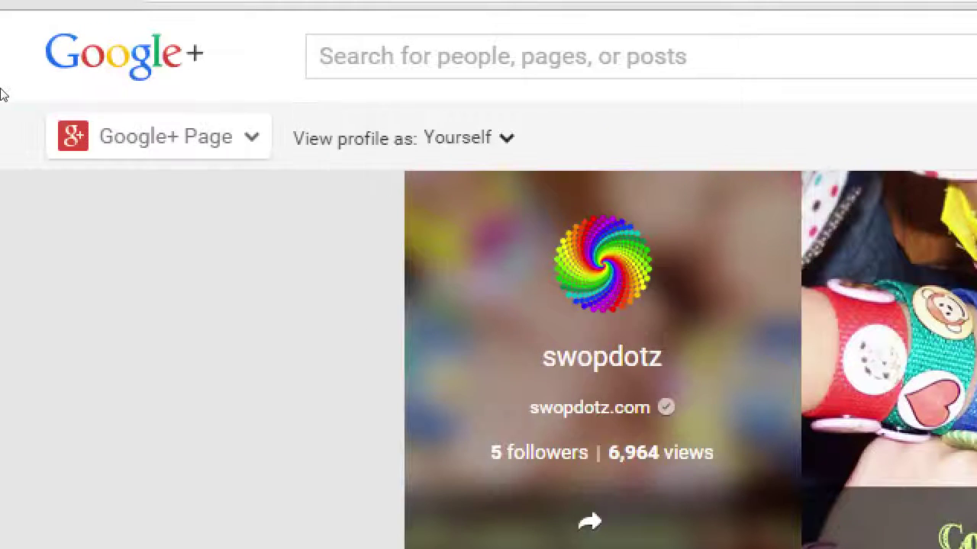
mouse_move(38, 114)
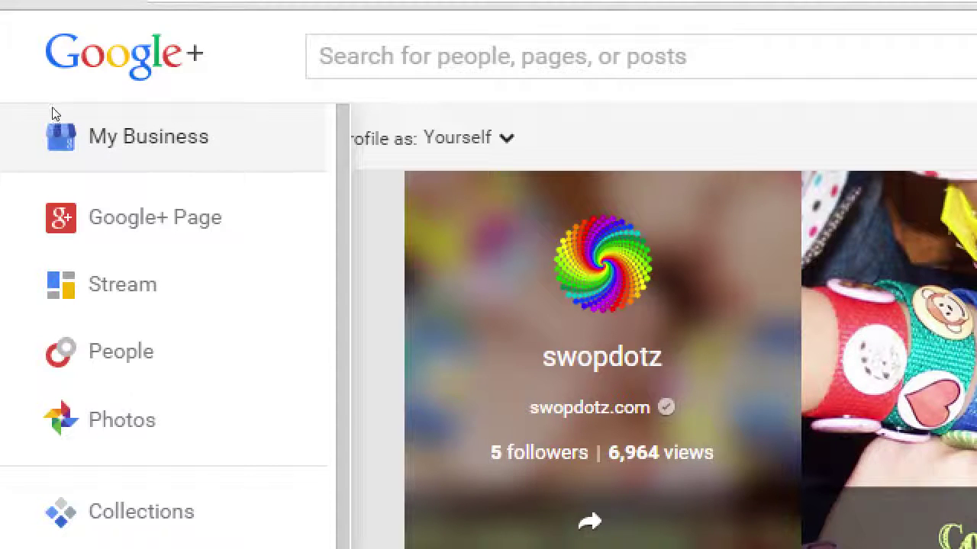
left_click(53, 114)
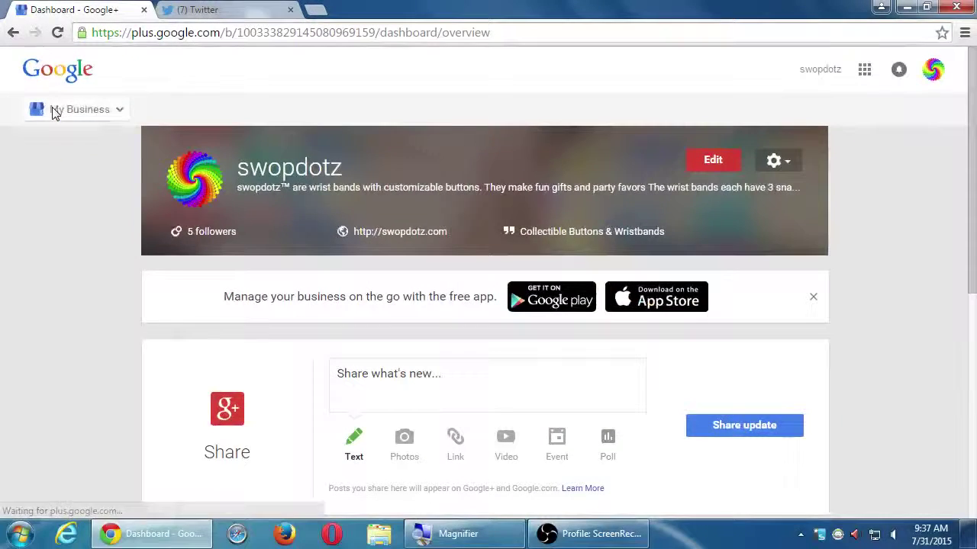
Find the 30-day Insights summary on the dashboard and open the full Insights report.
mouse_move(175, 145)
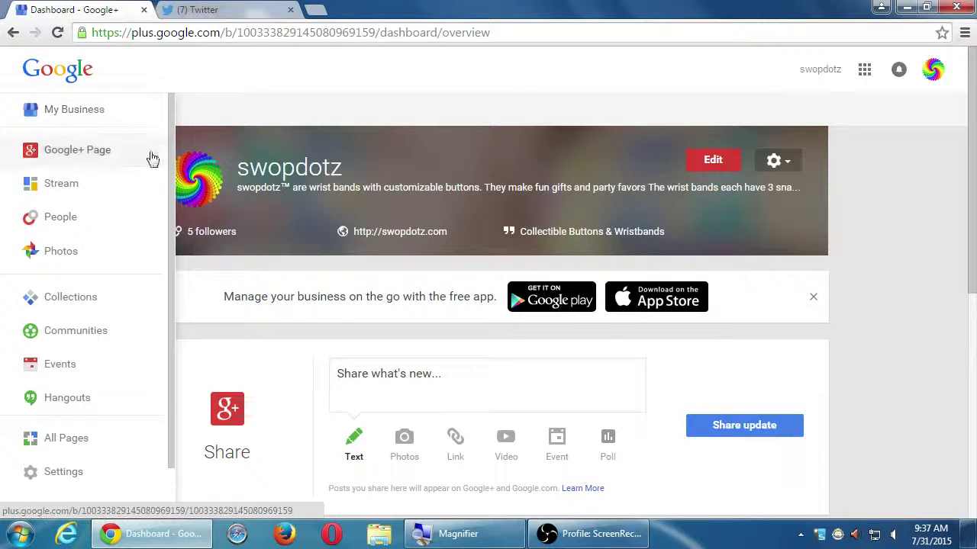
scroll(328, 365, "down", 2)
scroll(181, 336, "down", 3)
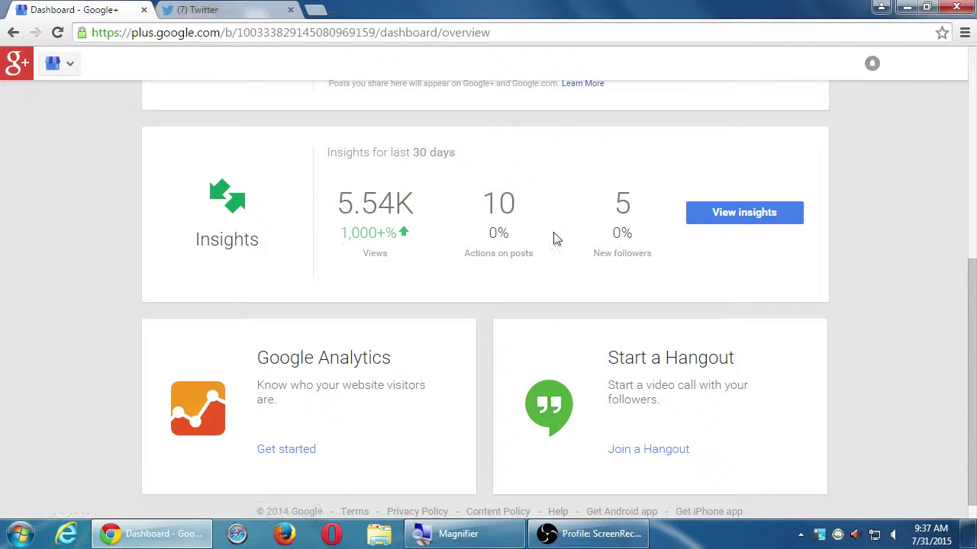
key("F5")
left_click(72, 66)
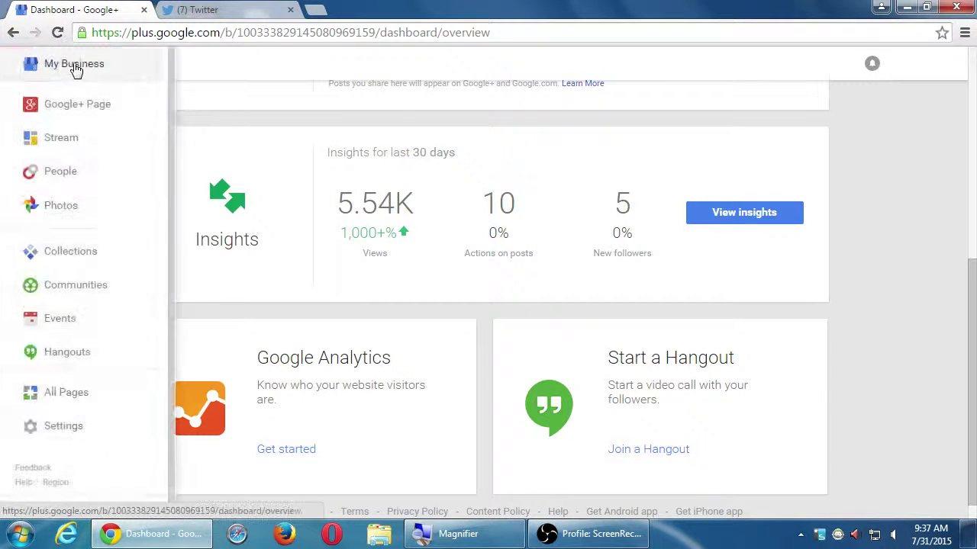
left_click(715, 214)
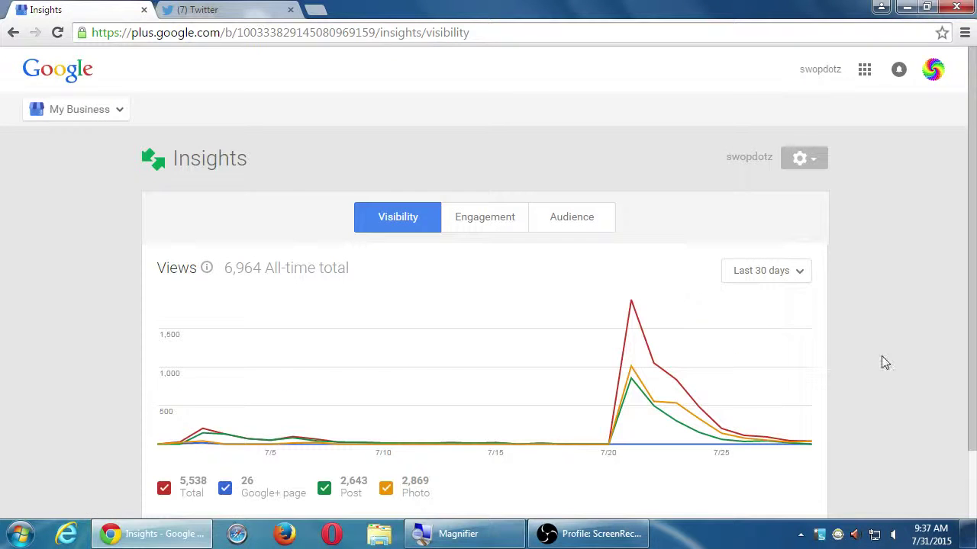
Examine the 30-day views graph, its July peak and the breakdown into total, Google+ page, post and photo views.
scroll(884, 355, "down", 1)
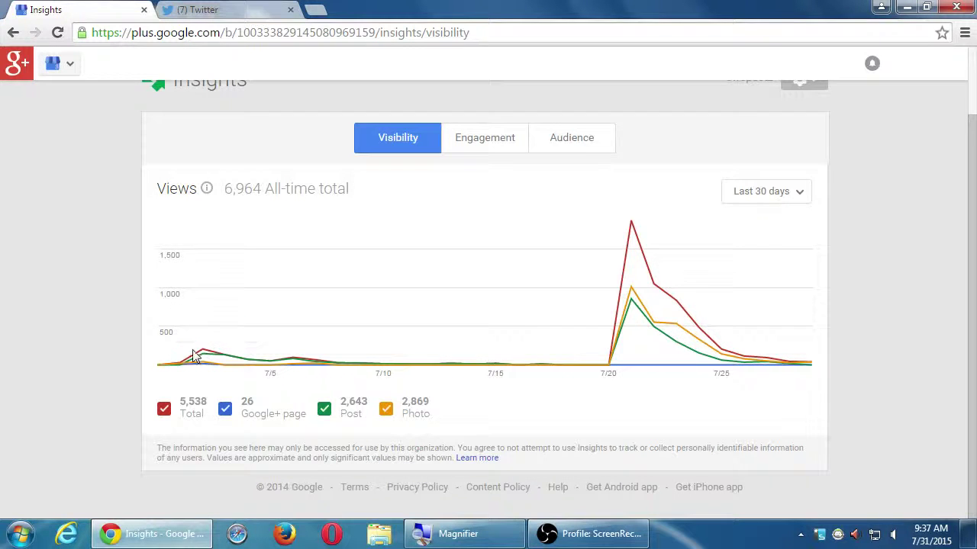
mouse_move(212, 358)
mouse_move(633, 299)
mouse_move(633, 229)
key("super+plus")
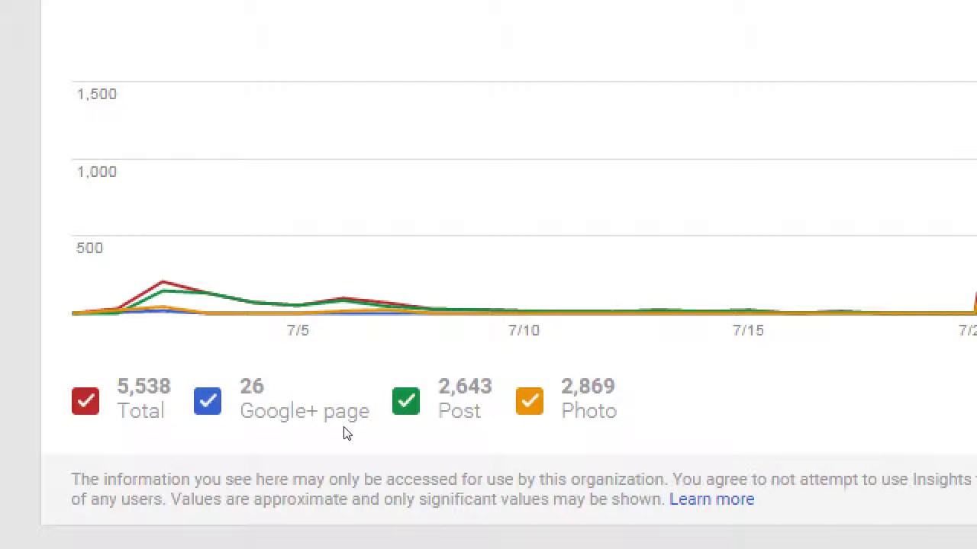
key("super+minus")
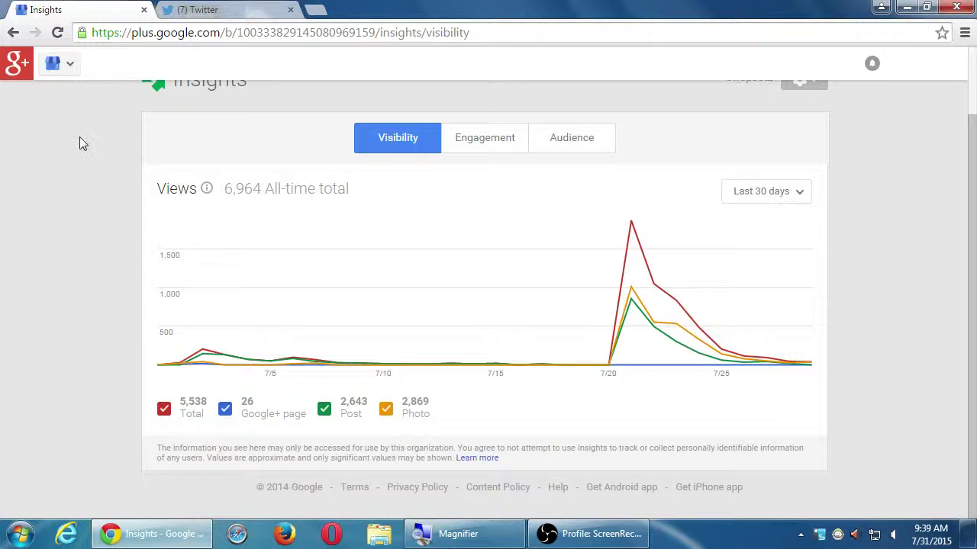
mouse_move(67, 68)
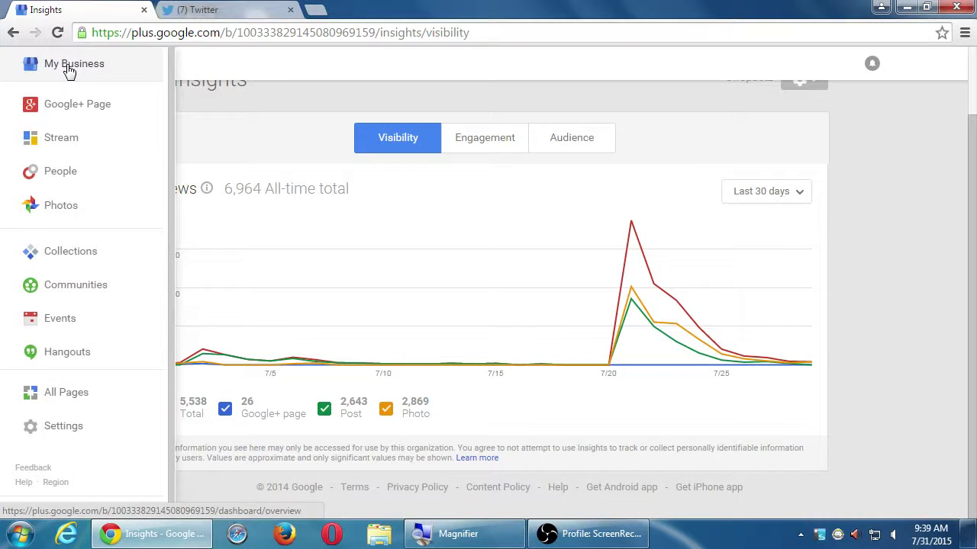
key("super+plus")
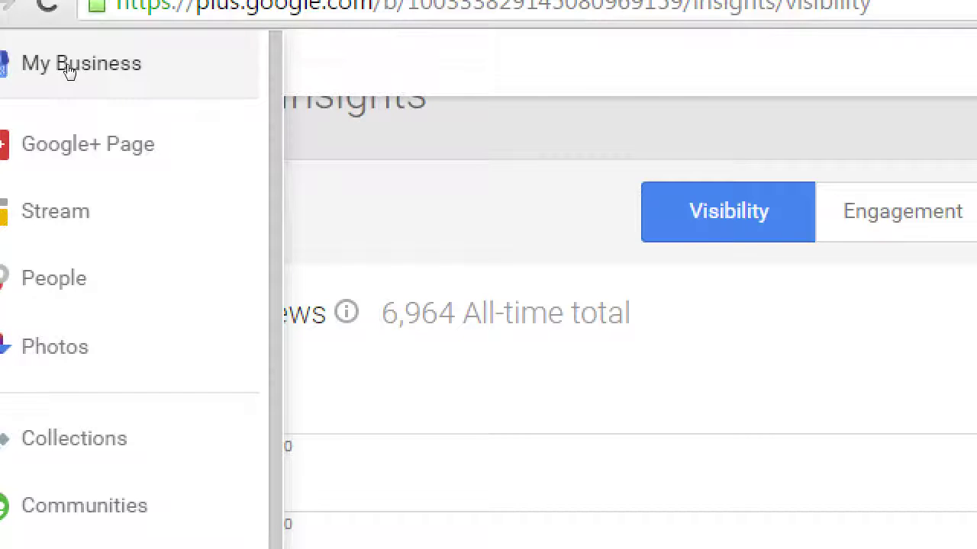
key("super+minus")
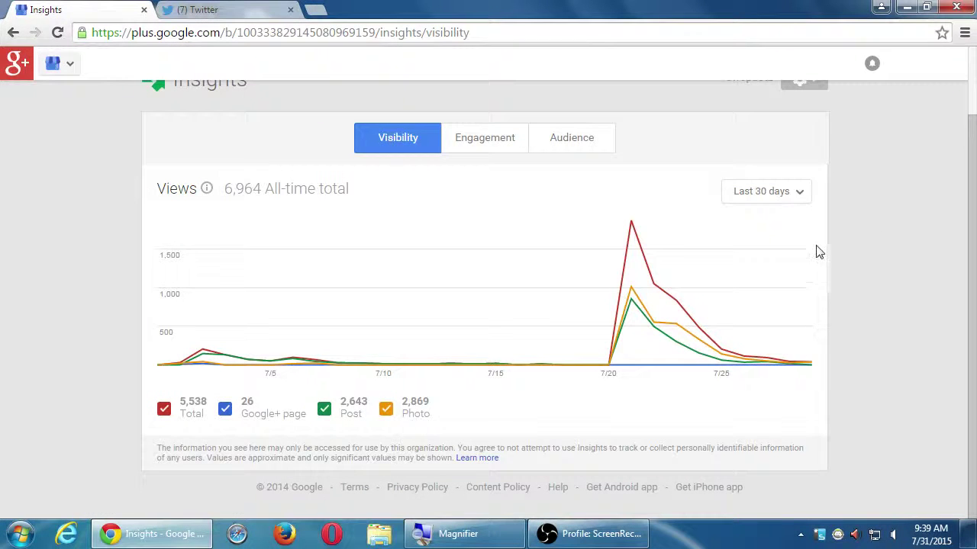
Set the views graph's period to Last 90 days and inspect the activity in mid-May and around 6/30.
left_click(793, 195)
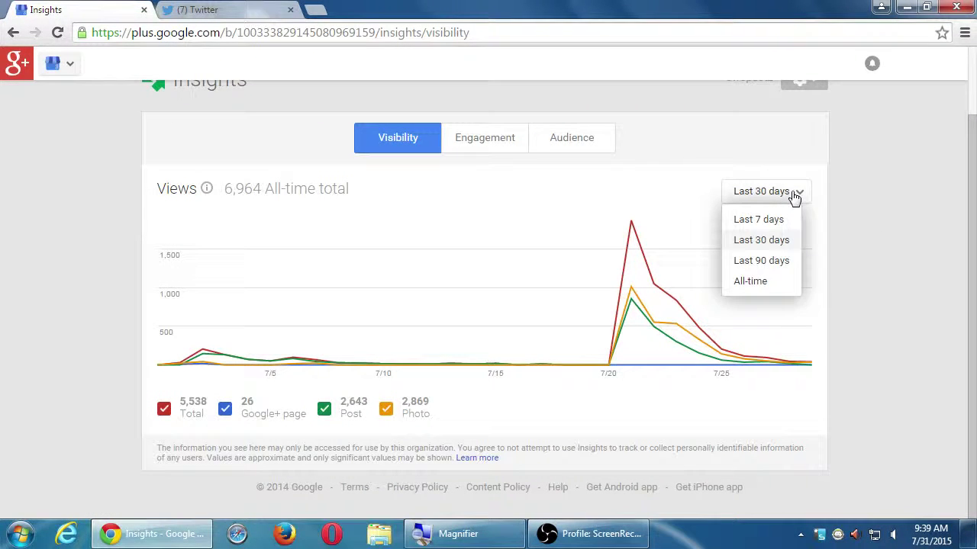
left_click(751, 260)
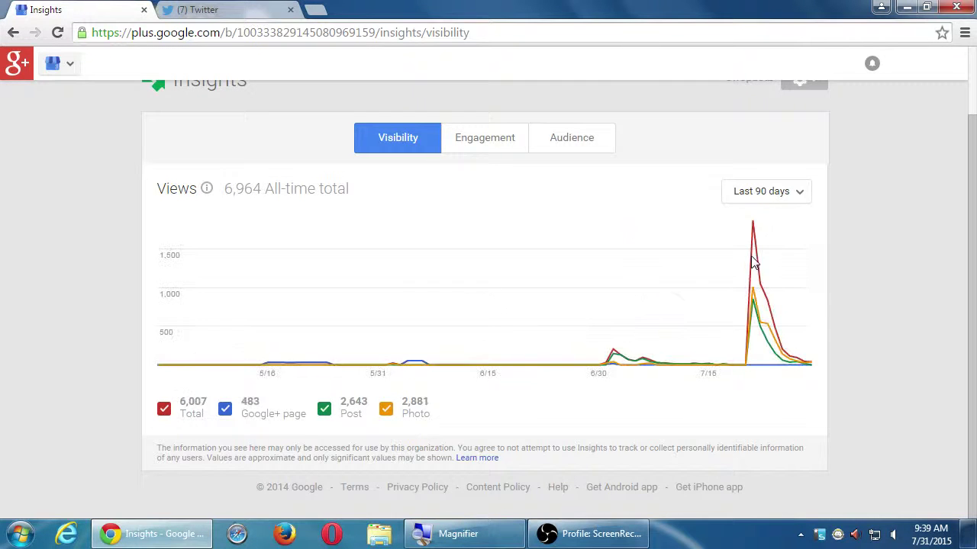
mouse_move(275, 370)
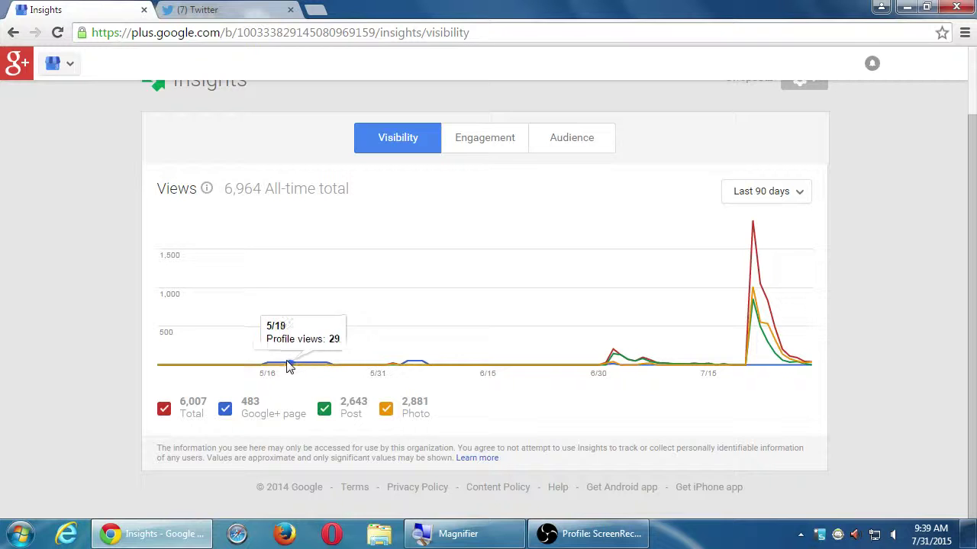
mouse_move(611, 363)
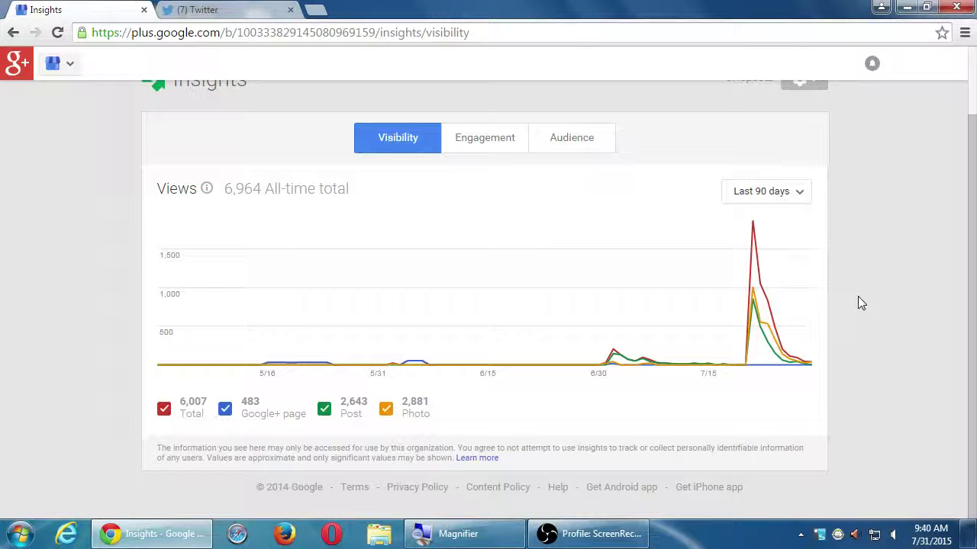
Review the views graph for the Last 7 days and set its period back to Last 30 days.
left_click(798, 193)
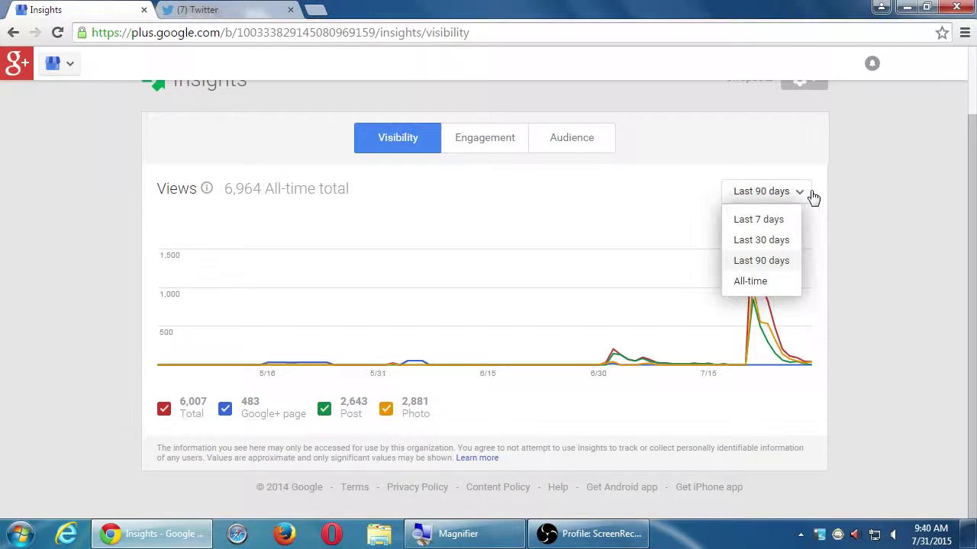
left_click(786, 221)
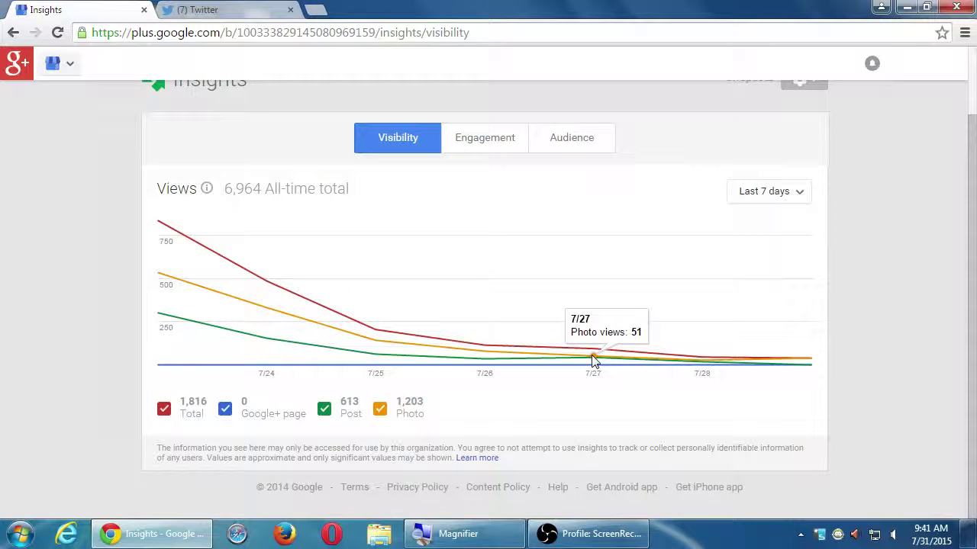
left_click(780, 191)
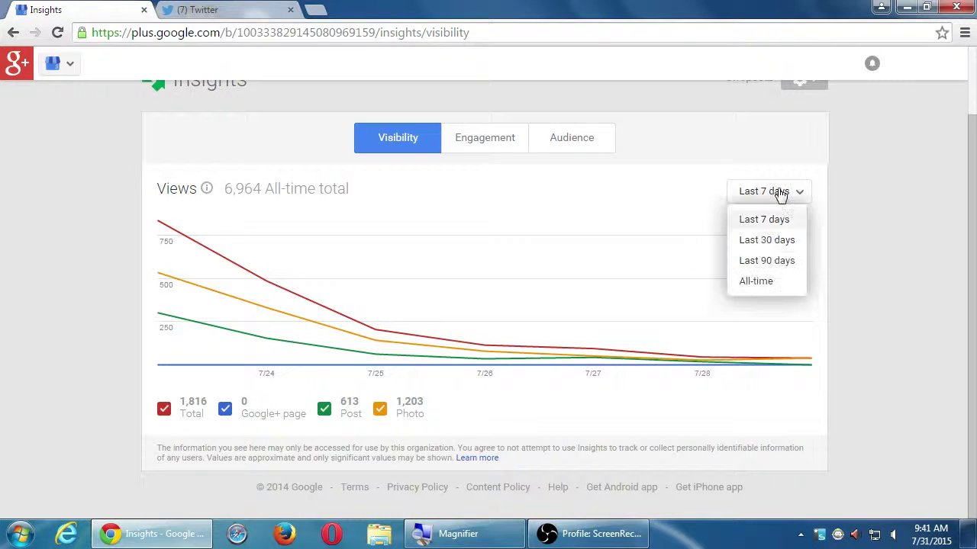
left_click(768, 242)
Review the Engagement insights on post actions for the last 30 days and open the Audience insights.
left_click(482, 151)
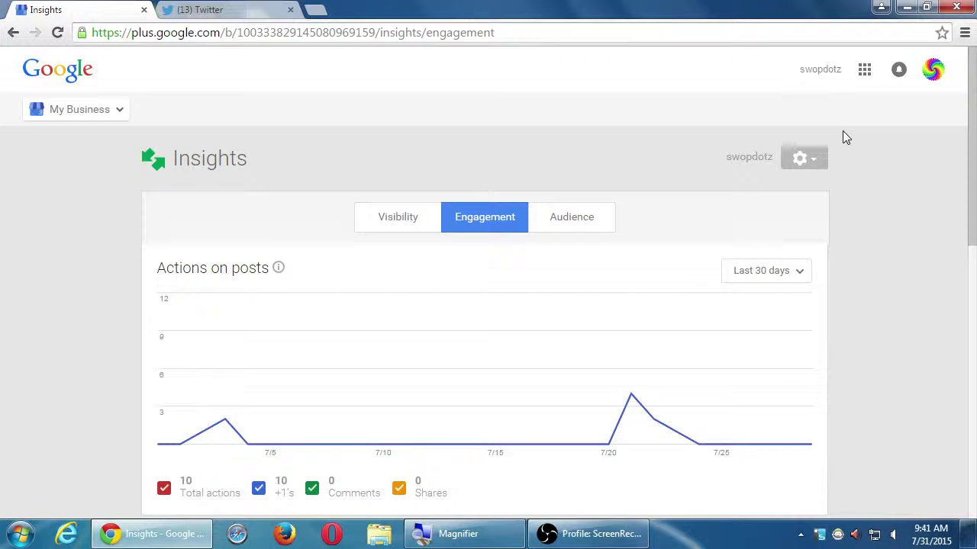
scroll(835, 321, "down", 2)
scroll(836, 322, "up", 1)
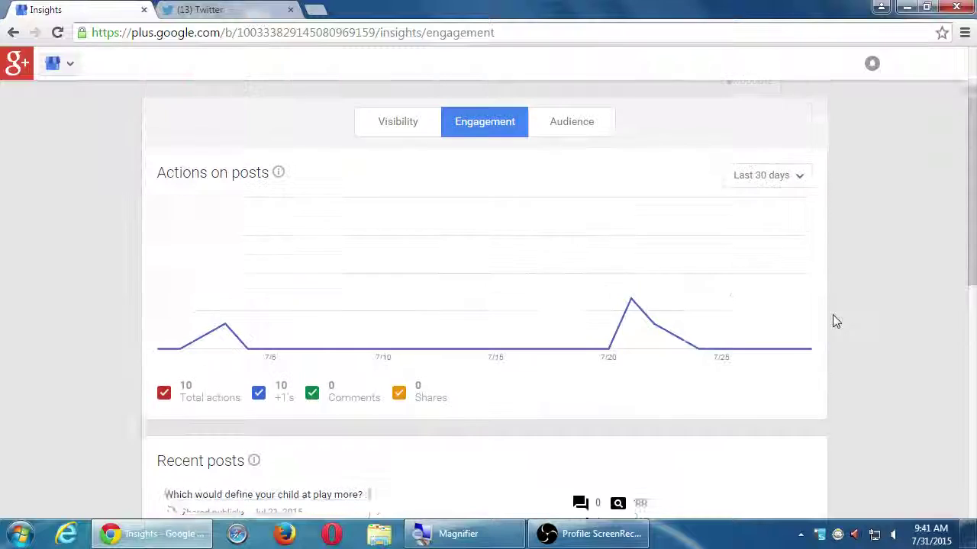
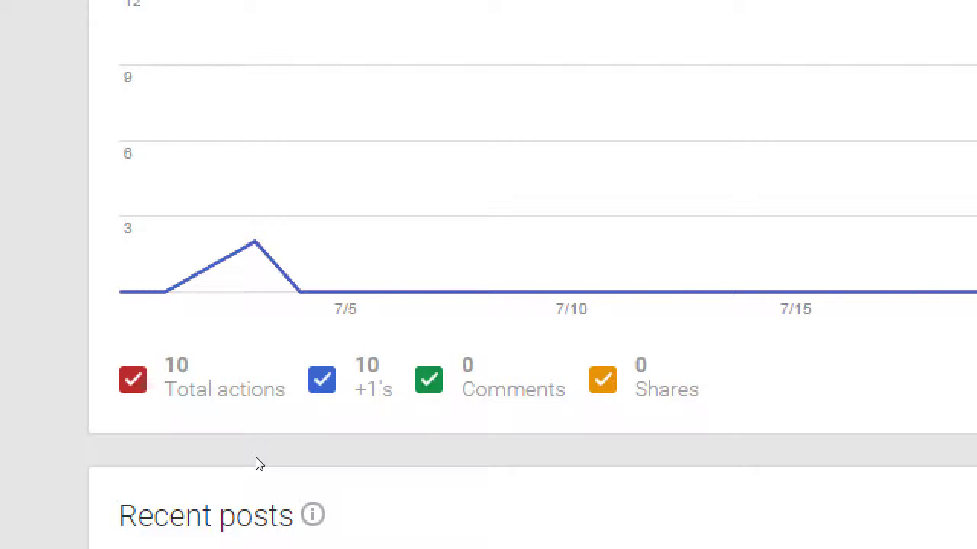
key("super+minus")
key("super+minus")
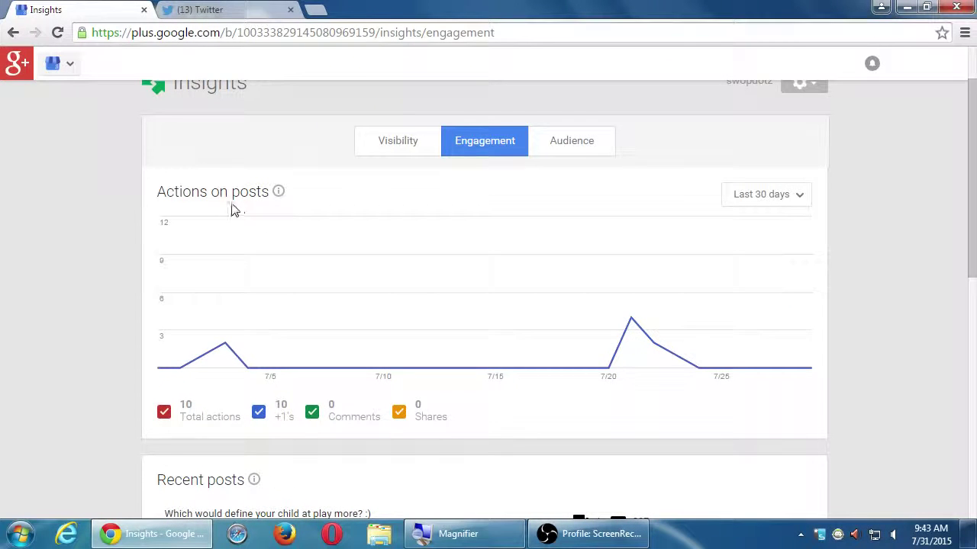
mouse_move(59, 67)
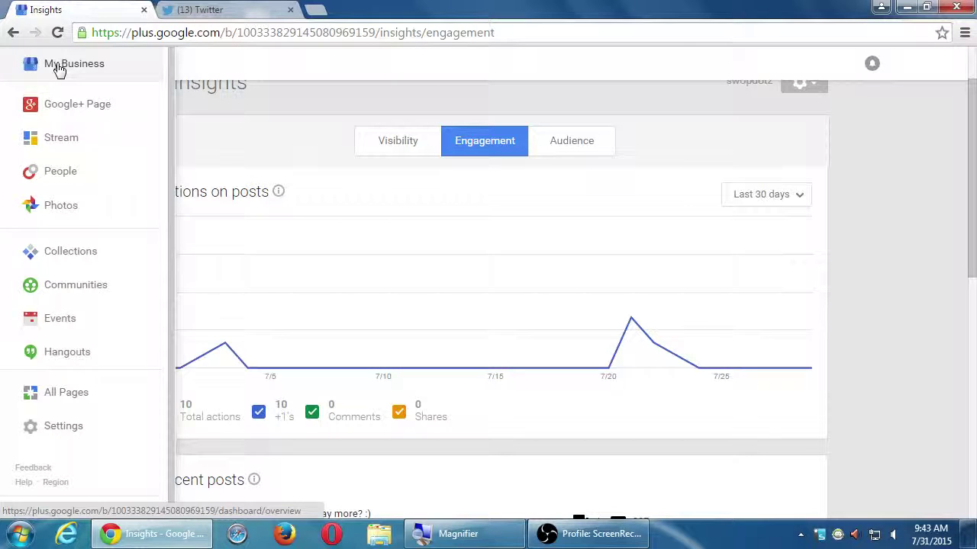
left_click(555, 141)
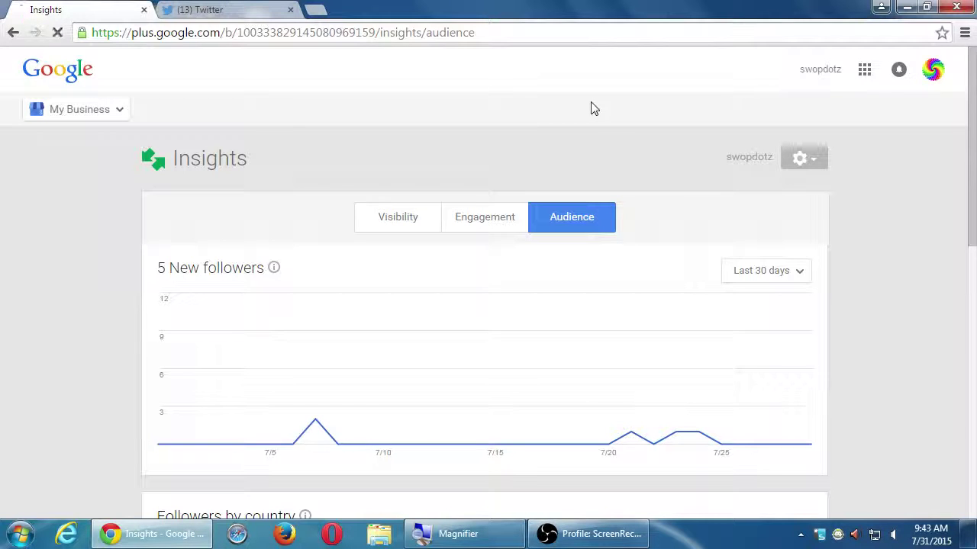
Revisit the Visibility and Engagement insights and return to the Audience insights on new followers.
left_click(385, 221)
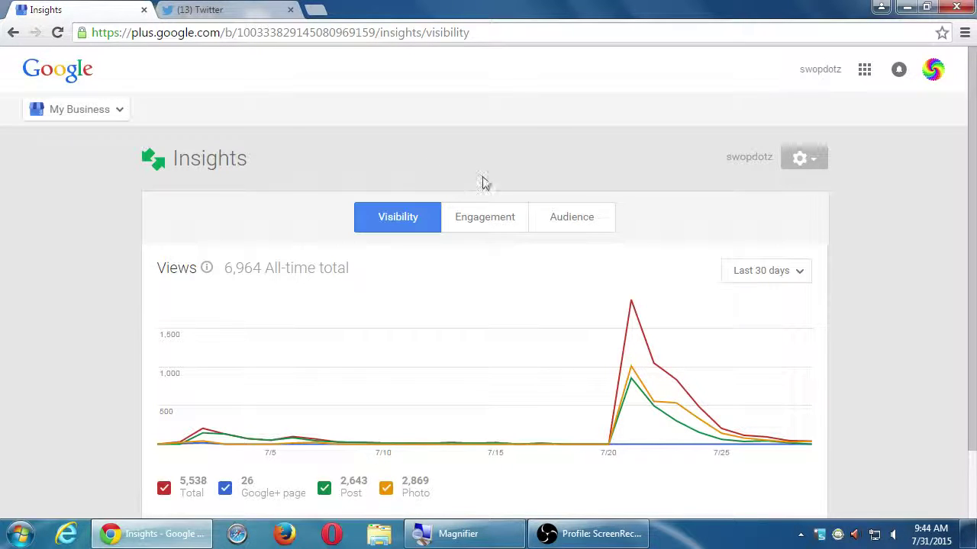
left_click(506, 220)
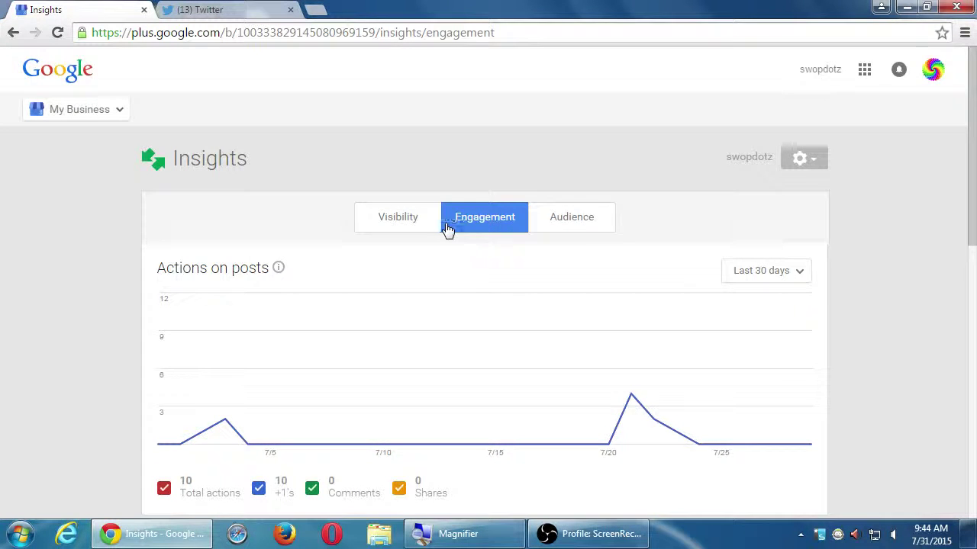
left_click(417, 226)
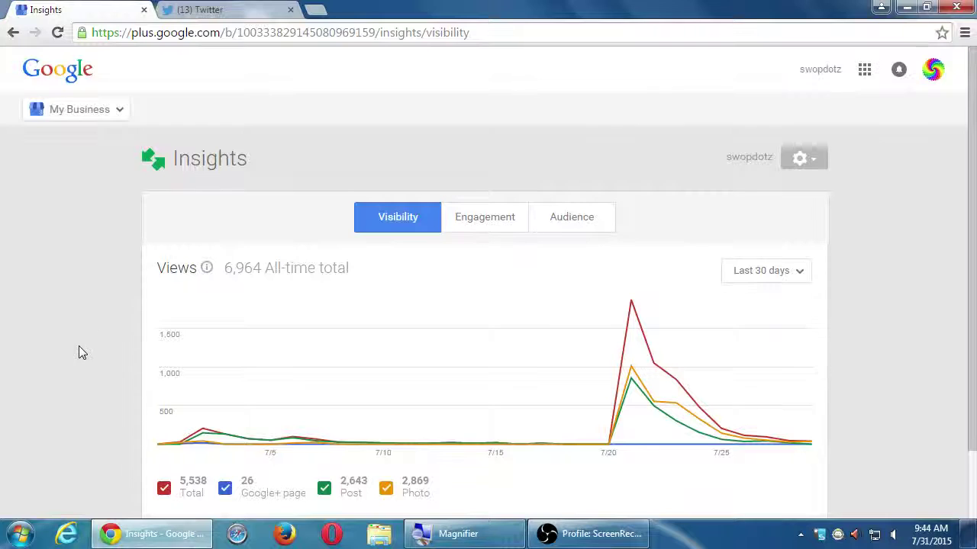
scroll(69, 345, "down", 1)
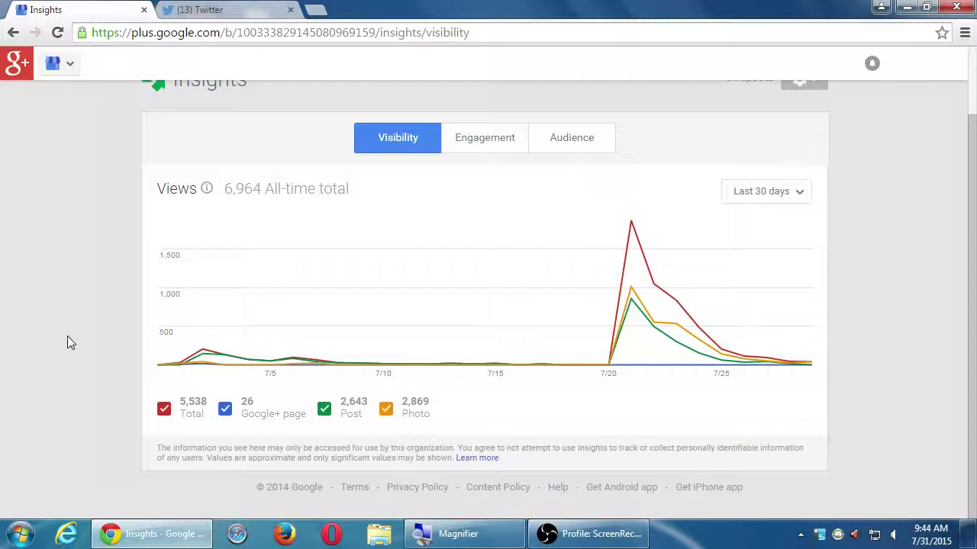
left_click(577, 140)
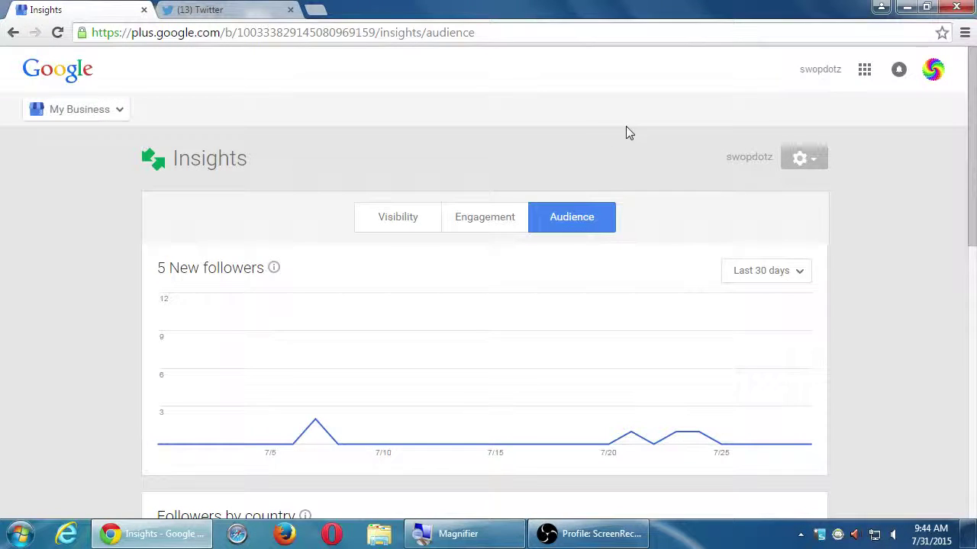
Review the new followers graph and the Followers by country section in the Audience insights.
scroll(602, 238, "down", 2)
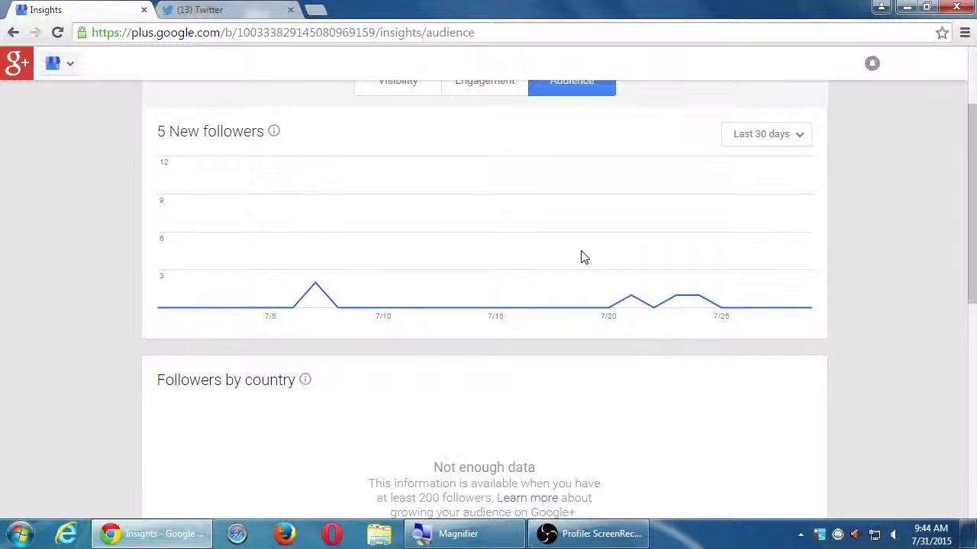
scroll(582, 257, "up", 2)
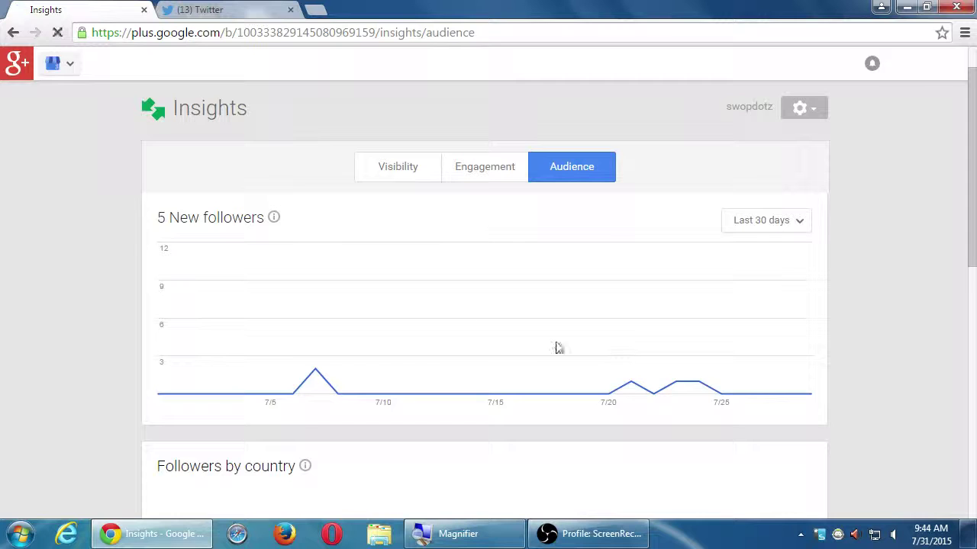
scroll(294, 276, "down", 1)
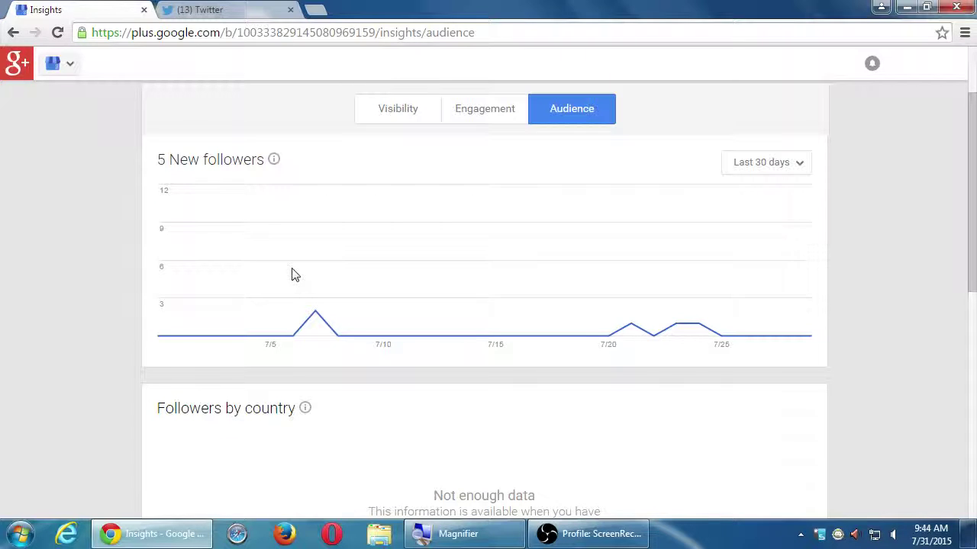
scroll(231, 278, "down", 3)
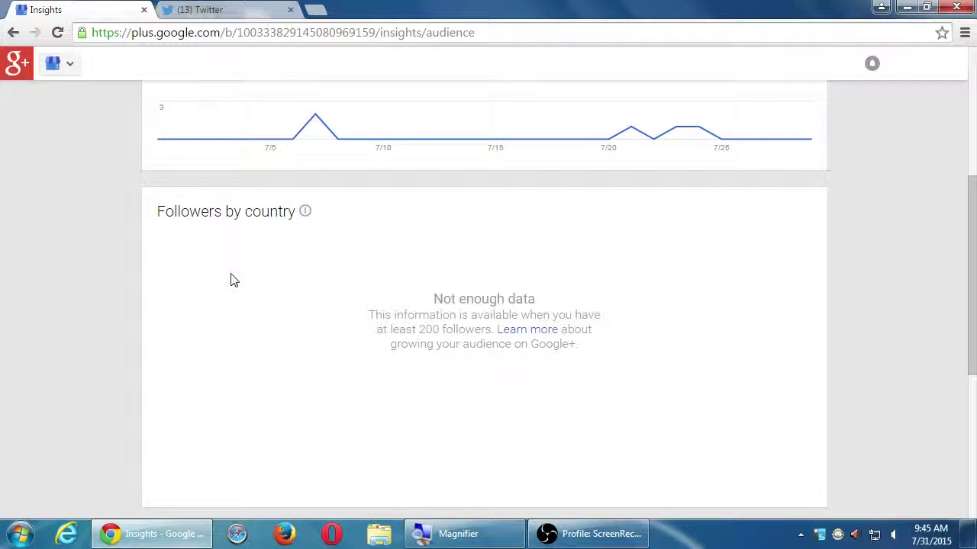
scroll(435, 277, "up", 4)
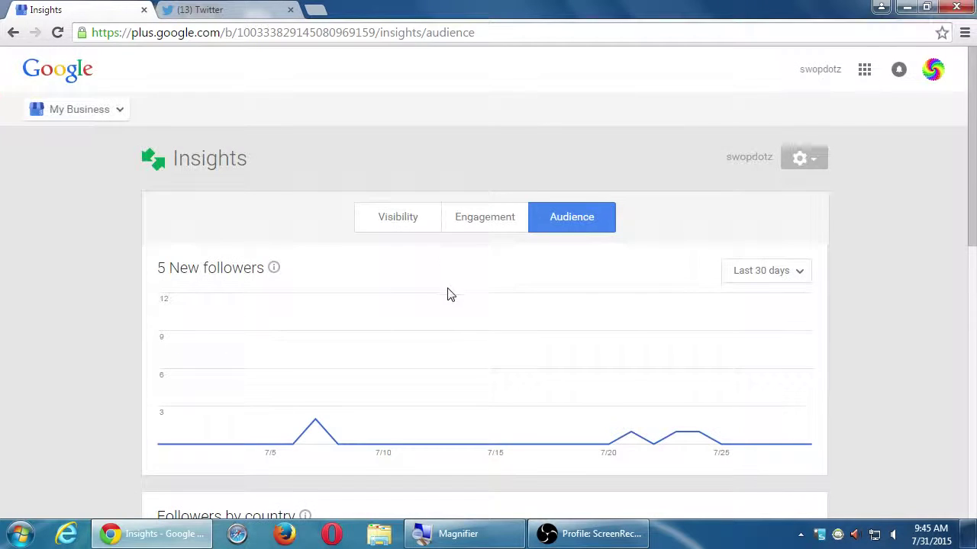
Open the Engagement insights and review the actions on posts and the recent posts list.
left_click(464, 226)
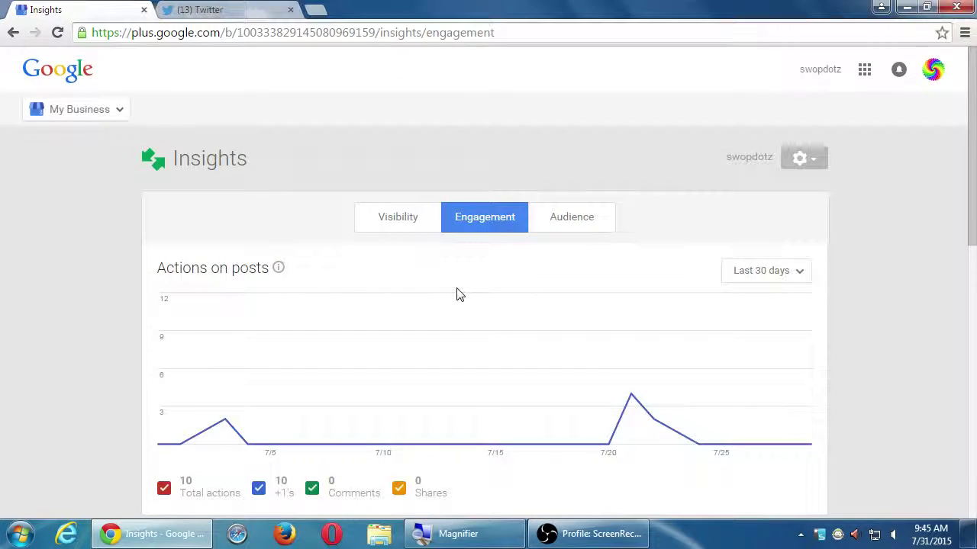
scroll(459, 294, "down", 5)
scroll(458, 293, "up", 5)
scroll(458, 292, "down", 2)
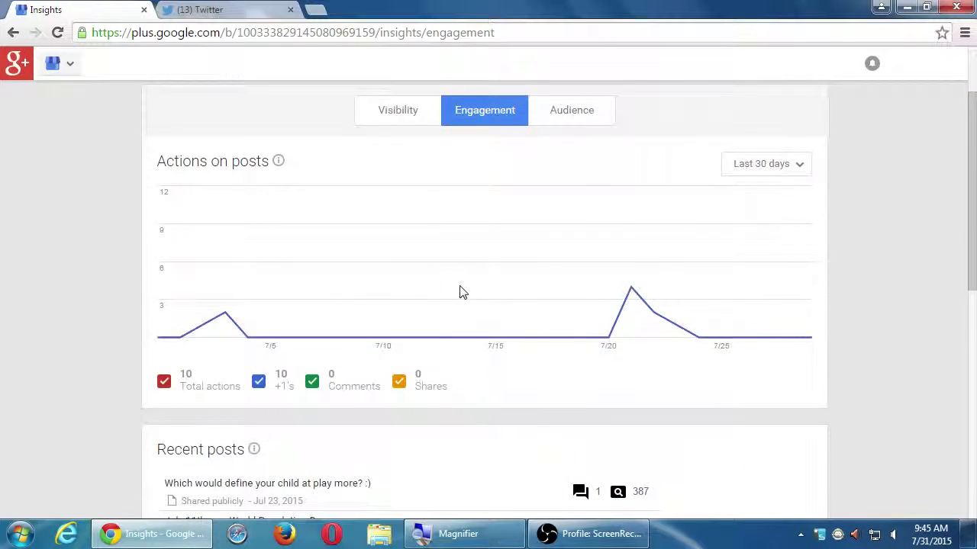
scroll(460, 292, "down", 1)
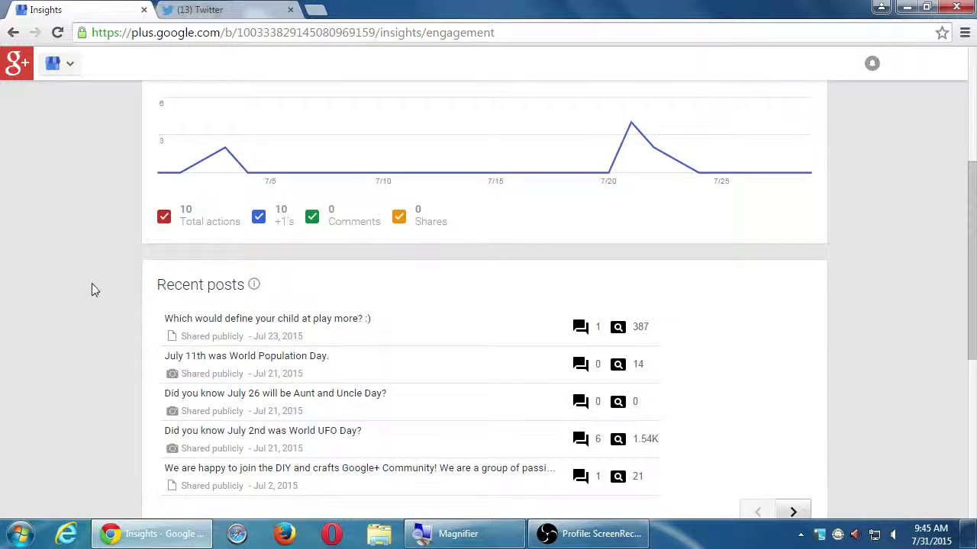
scroll(96, 288, "down", 2)
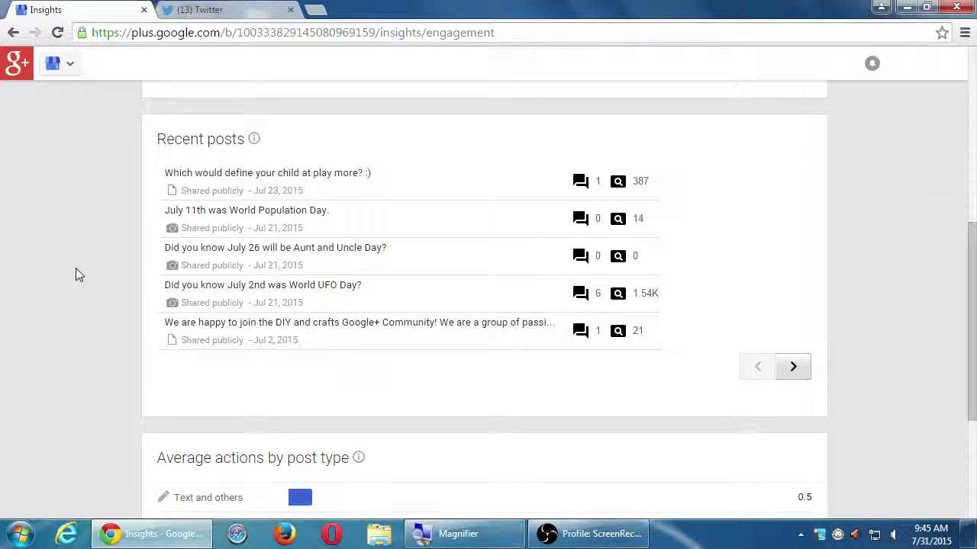
Open swopdotz.com in a new browser tab and look over the home page's introduction and wristband photo.
key("ctrl+t")
type("swop")
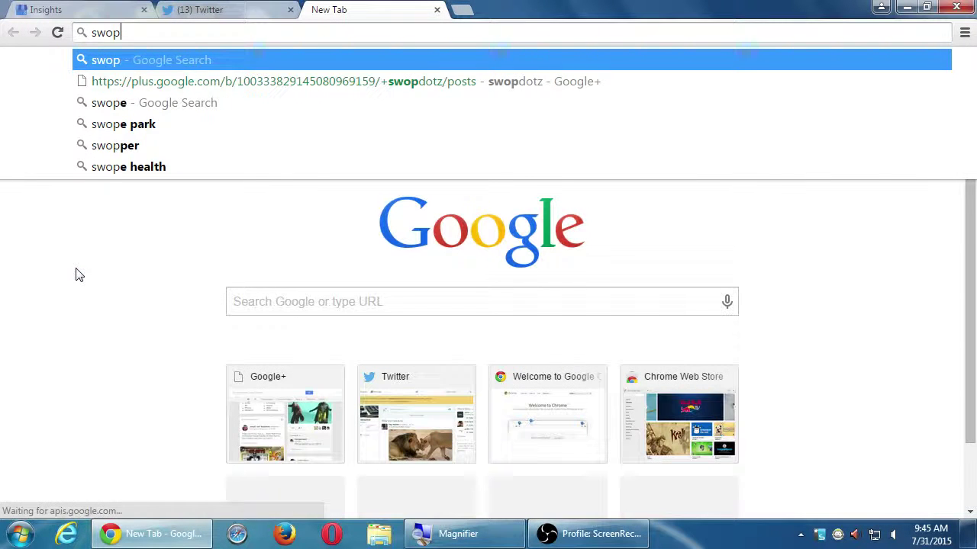
type("dotz.com")
key("Return")
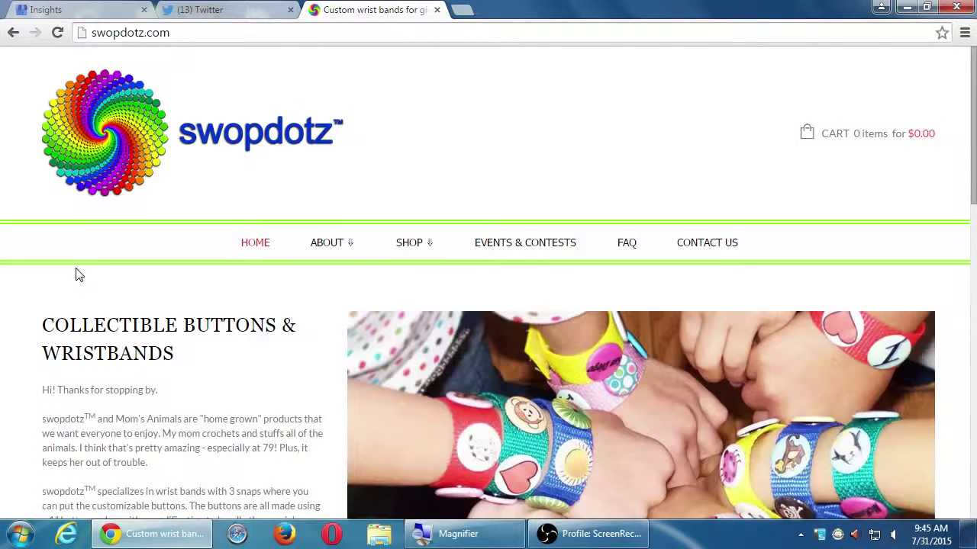
scroll(76, 275, "down", 2)
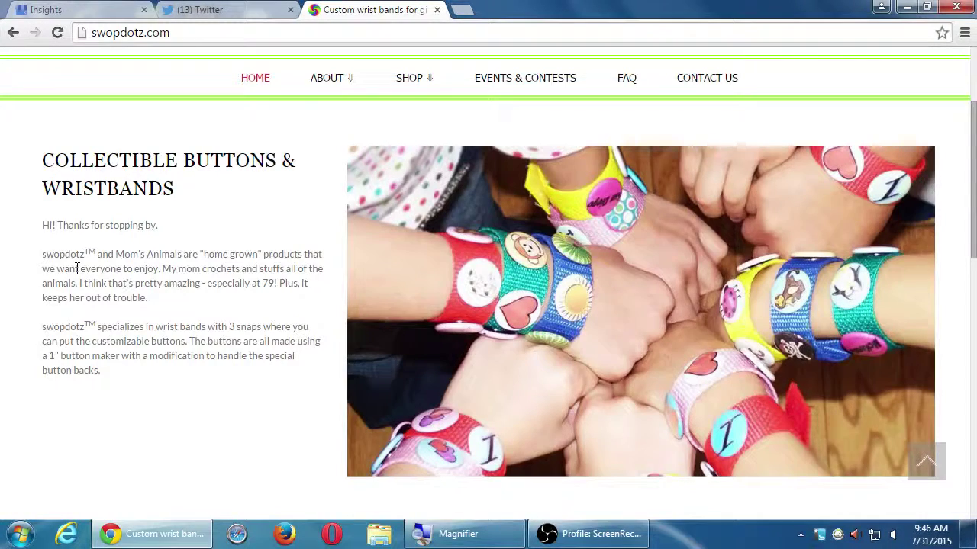
scroll(40, 291, "up", 2)
scroll(39, 291, "up", 1)
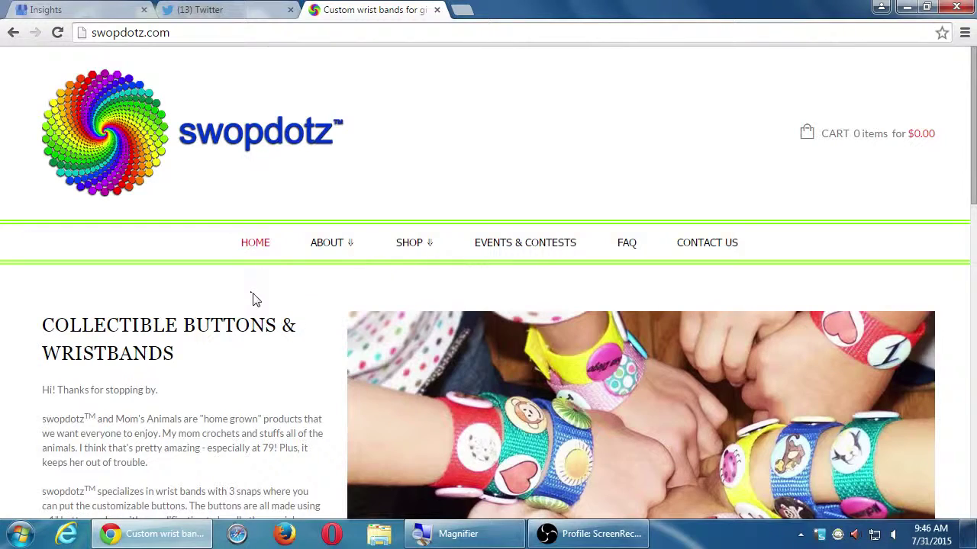
scroll(256, 305, "down", 3)
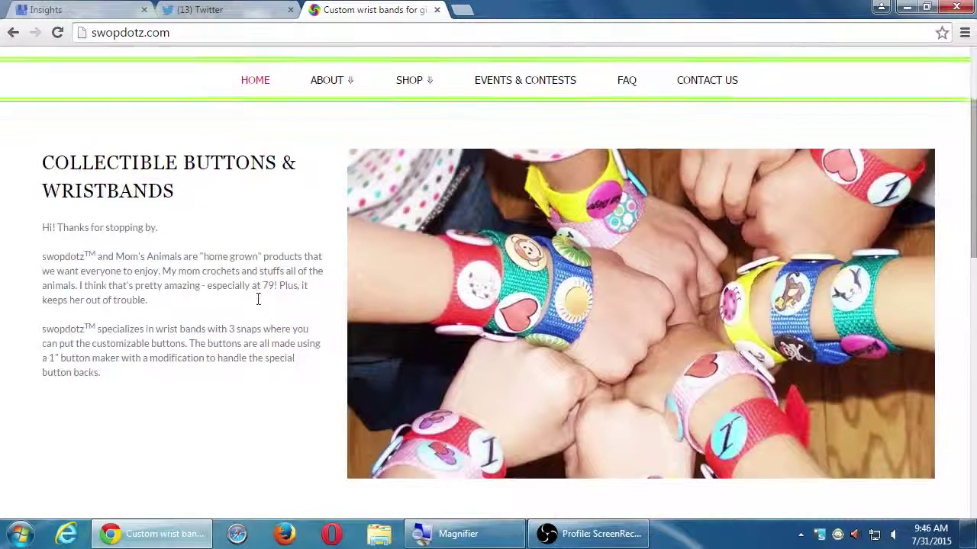
Return to the Engagement insights, review the Post Insights for "Which would define your child at play more? :)" and close them.
left_click(84, 8)
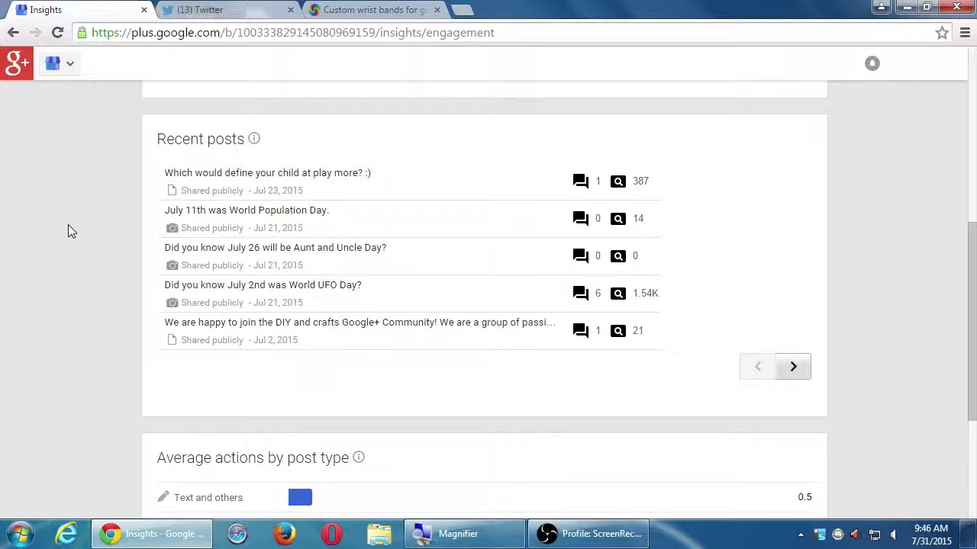
left_click(301, 183)
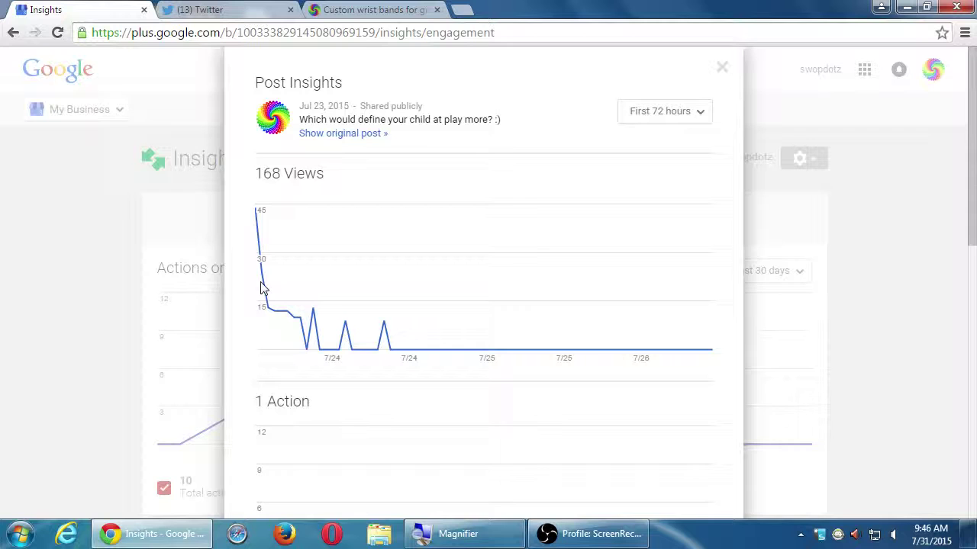
scroll(346, 488, "down", 3)
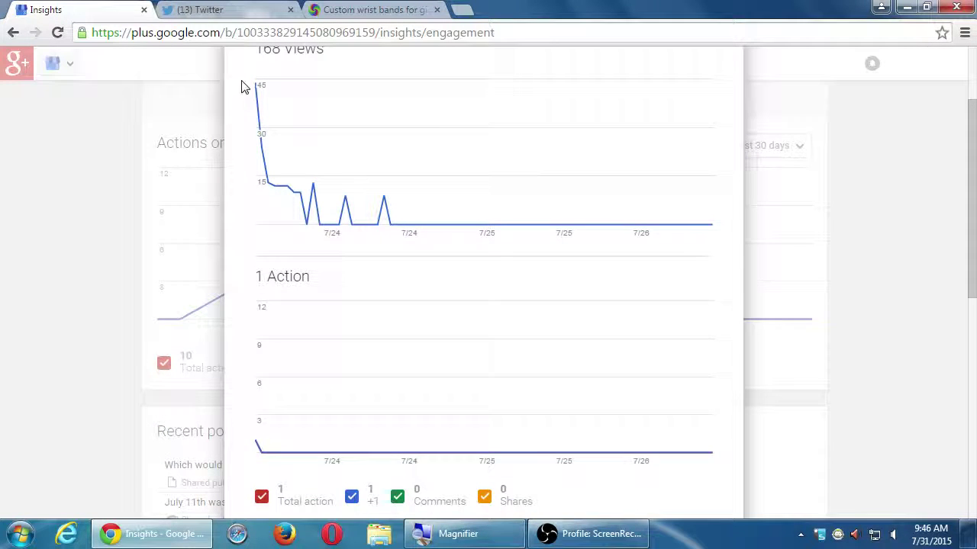
mouse_move(261, 158)
scroll(474, 374, "down", 3)
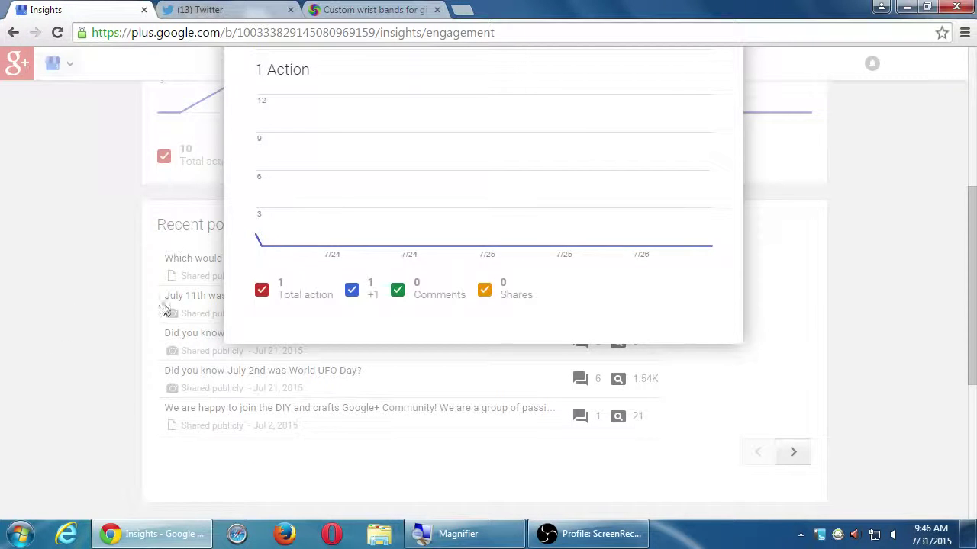
scroll(778, 419, "up", 5)
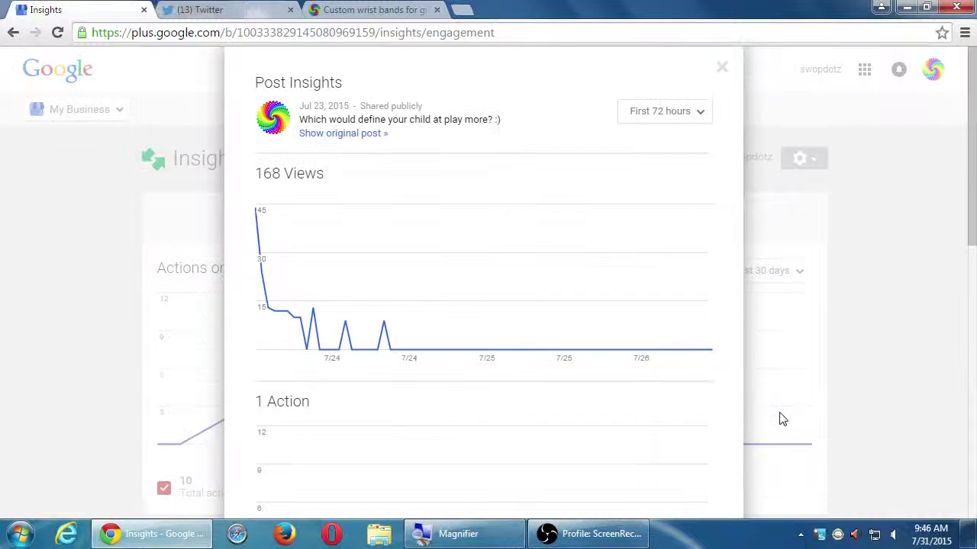
left_click(721, 67)
Check the Post Insights for "Did you know July 2nd was World UFO Day?" and review the average actions by post type.
scroll(242, 310, "down", 6)
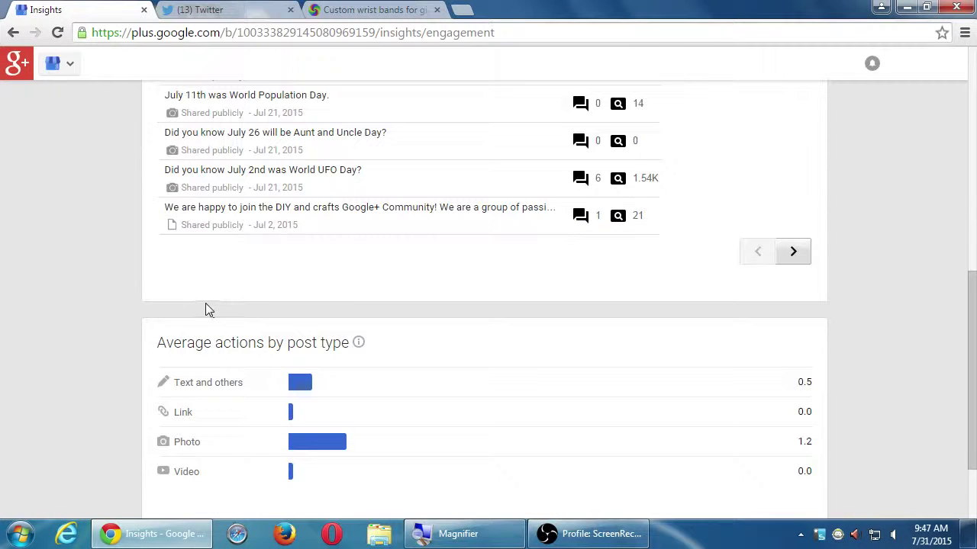
left_click(401, 184)
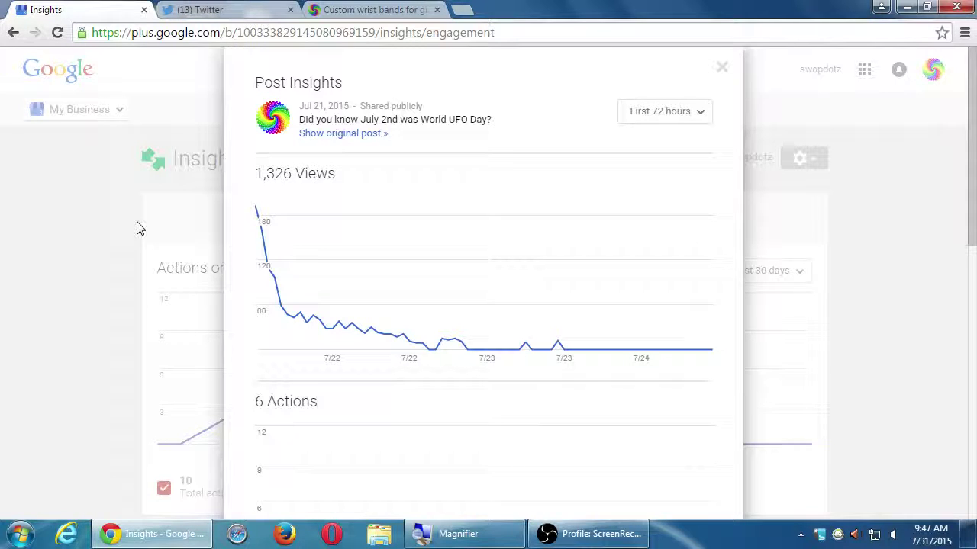
left_click(138, 226)
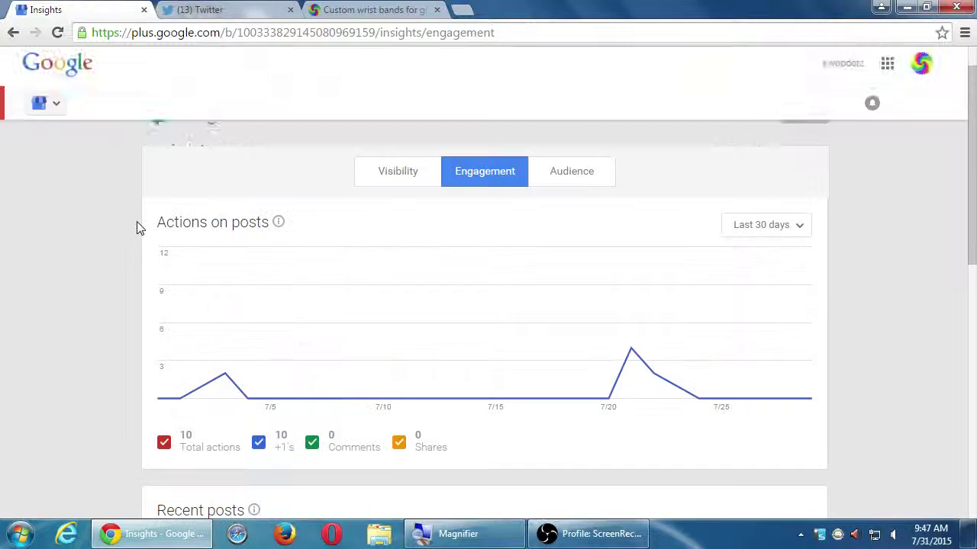
scroll(133, 228, "down", 8)
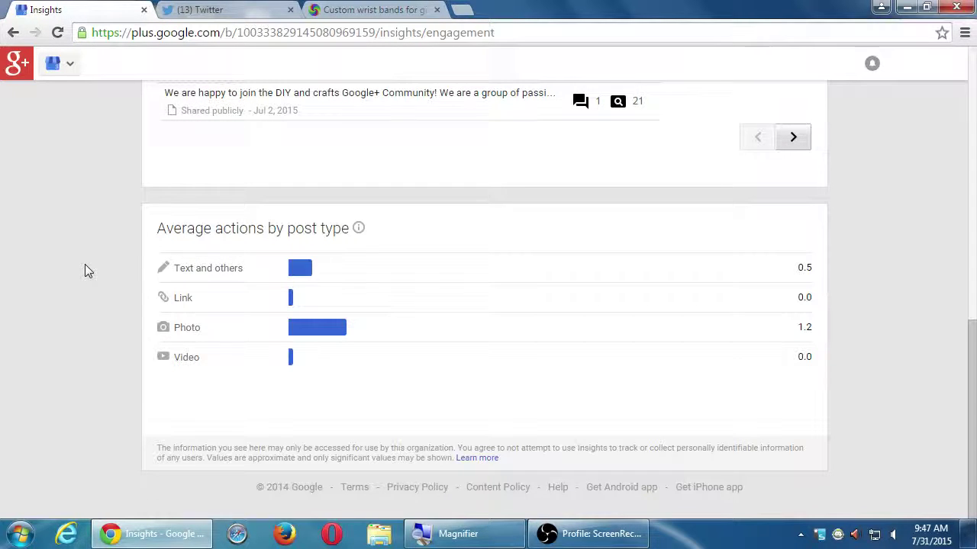
scroll(86, 265, "up", 2)
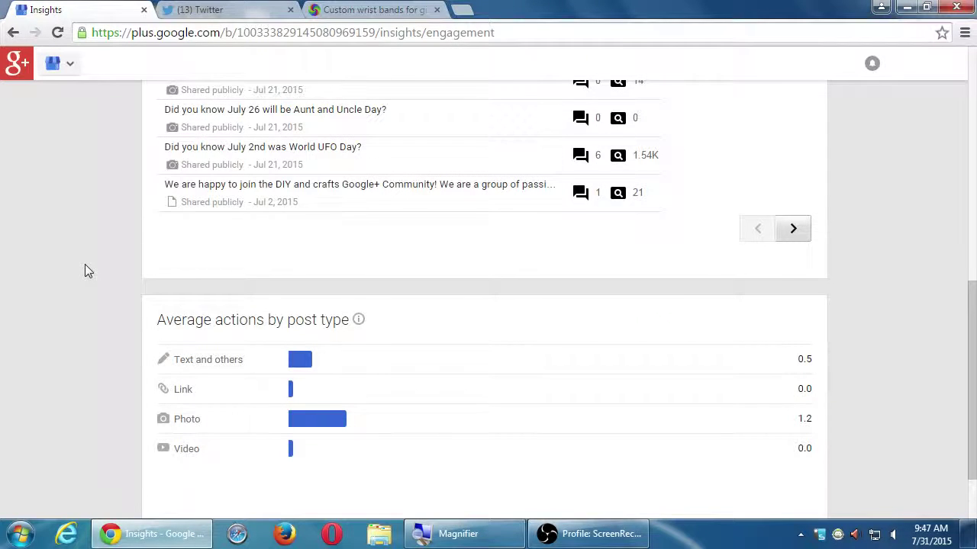
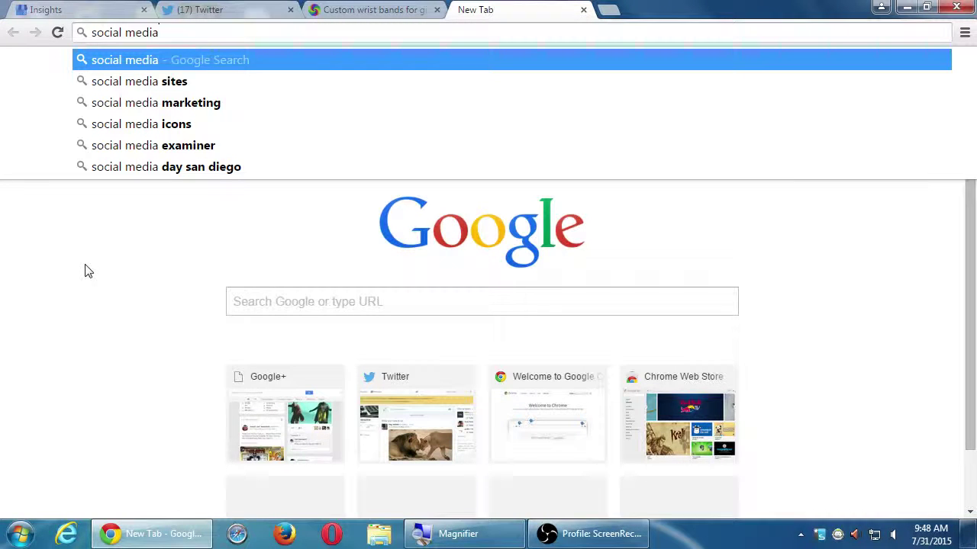
Search Google for "social media marketing in a day" and look through the results.
type("marketing")
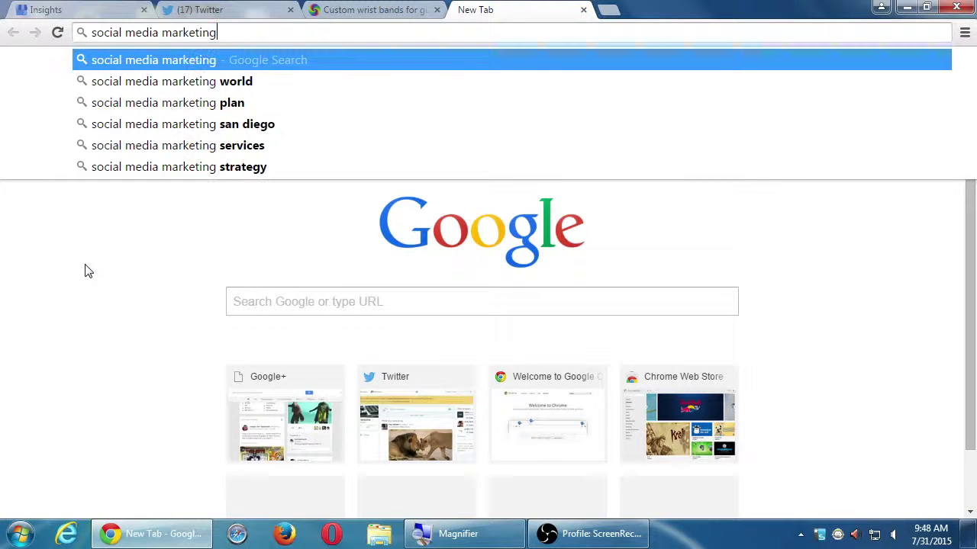
type(" in a day")
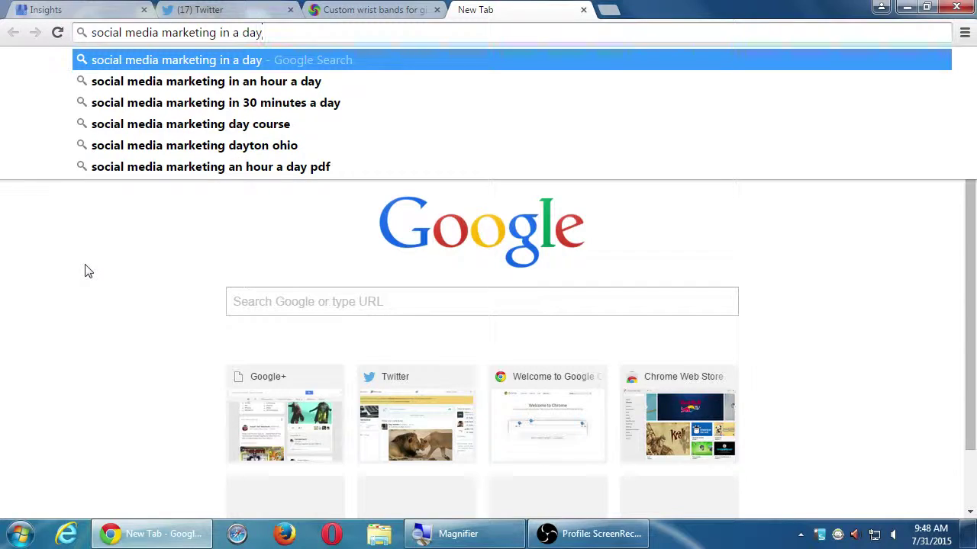
key("Return")
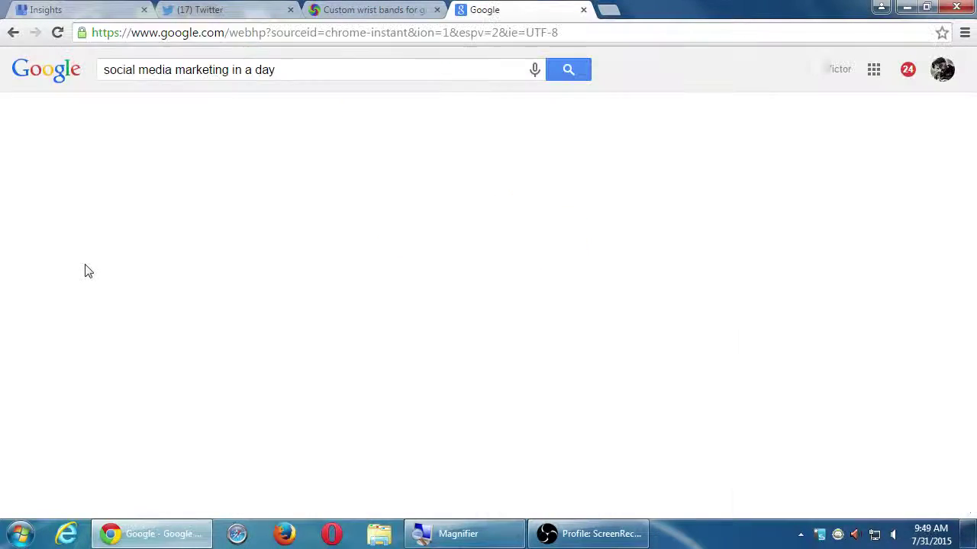
scroll(60, 369, "down", 3)
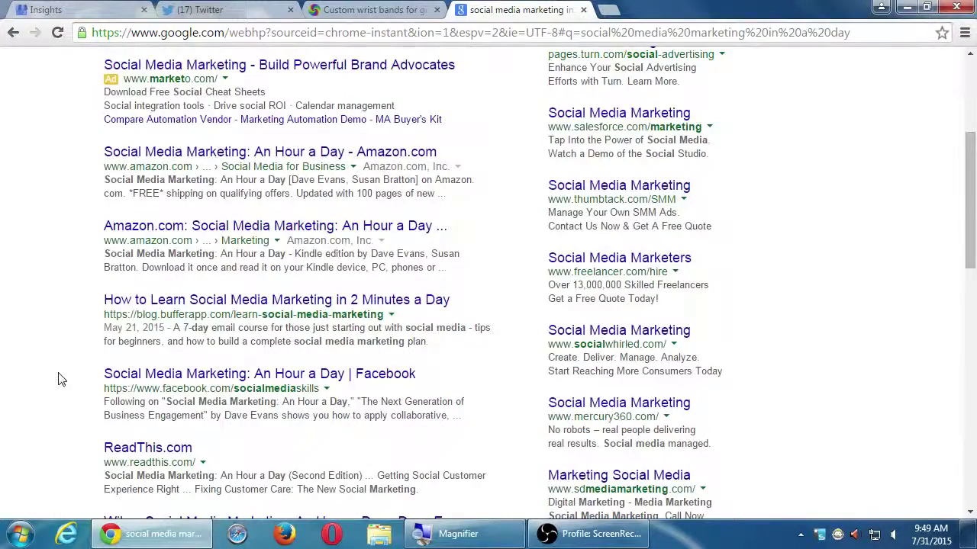
scroll(60, 379, "down", 2)
scroll(62, 379, "down", 3)
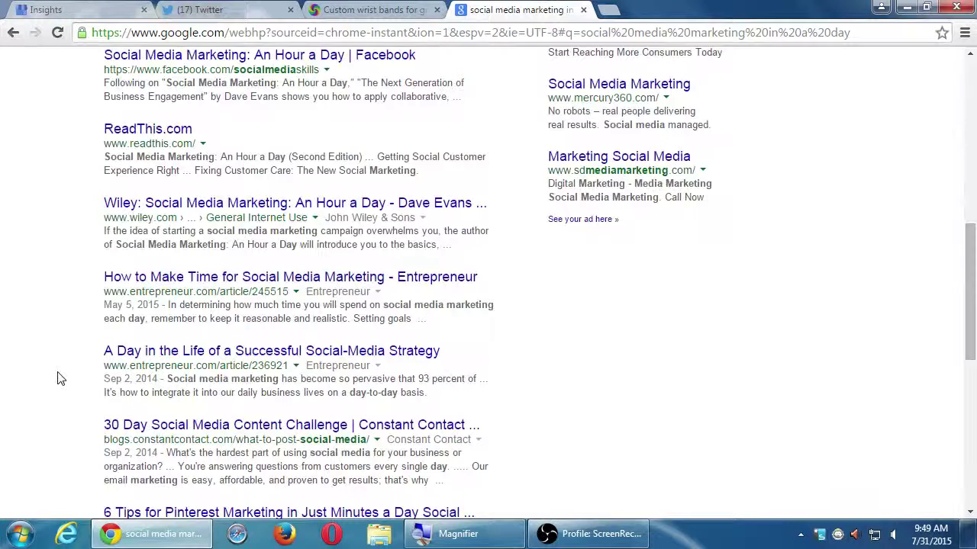
Search Google for the suggested query "typical day of a social media manager".
key("ctrl+l")
type("a t")
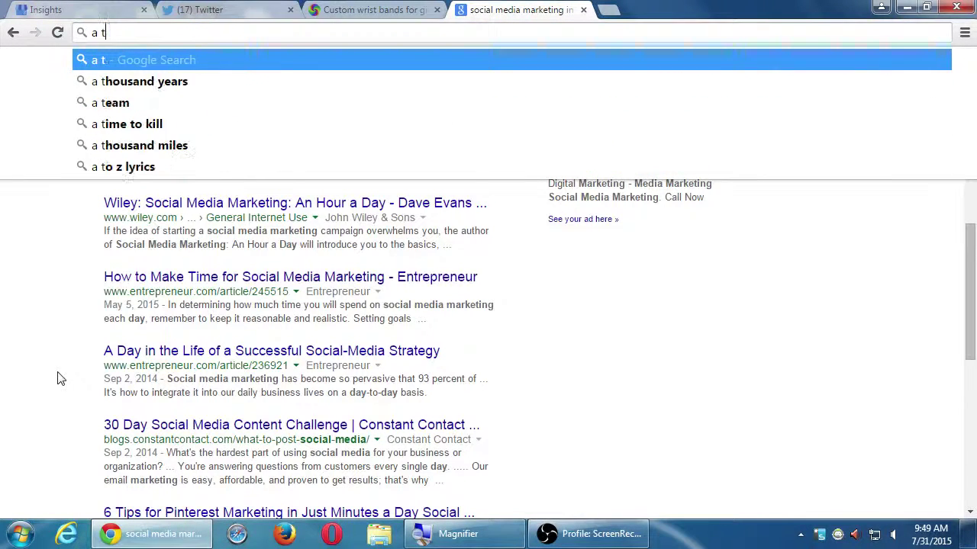
type("ypical social med")
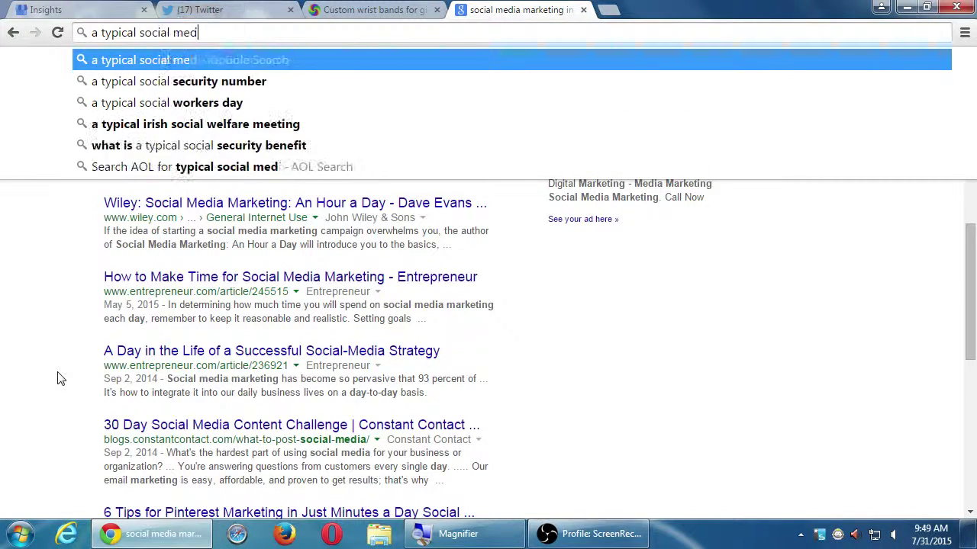
type("ia")
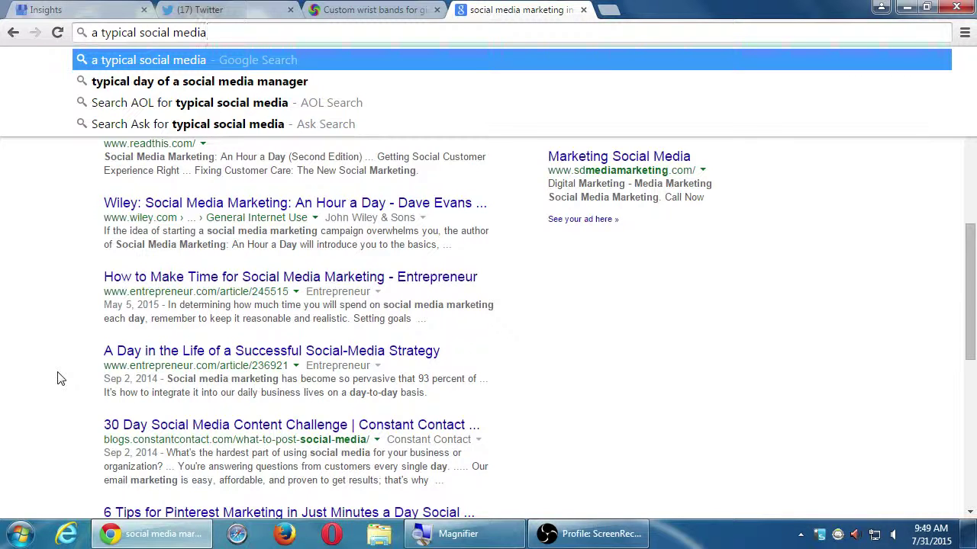
key("Down")
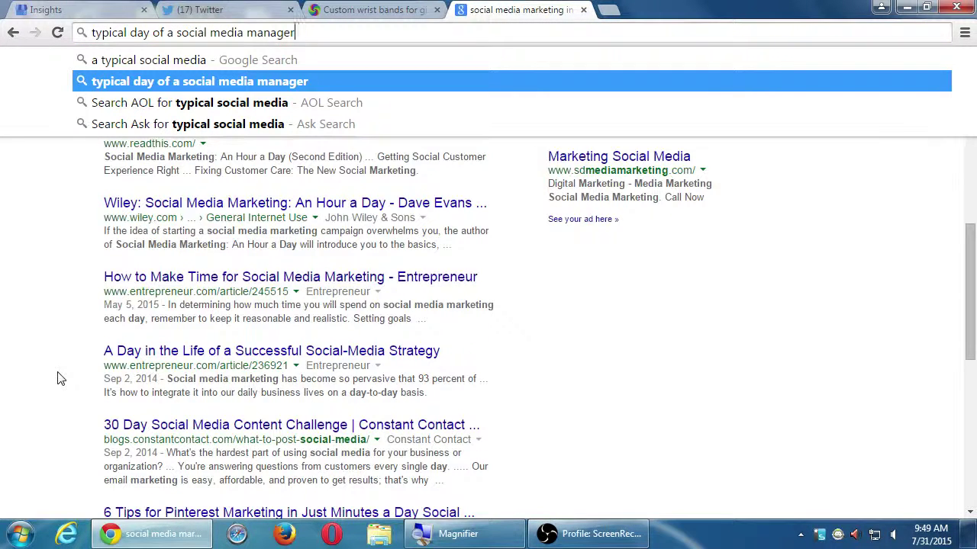
key("Return")
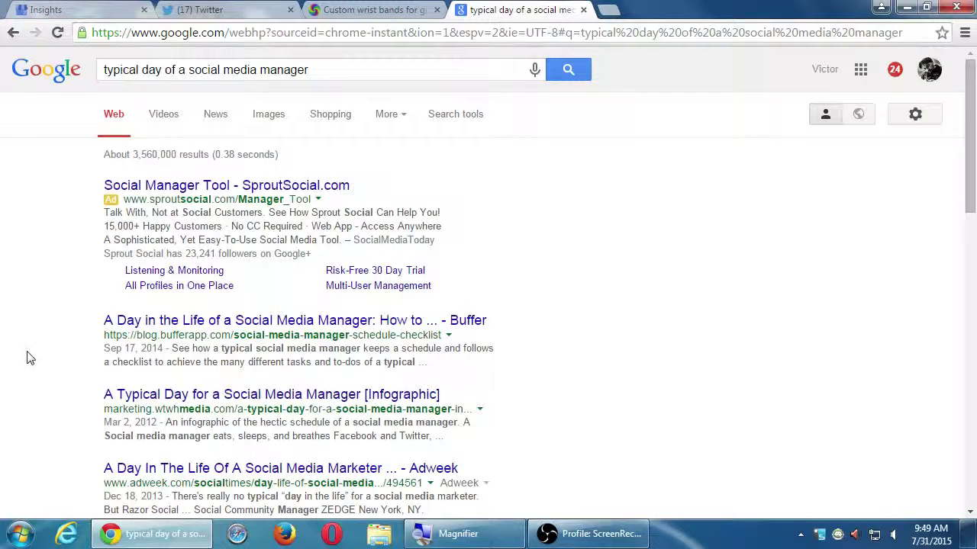
Open Buffer's "A Day in the Life of a Social Media Manager" article from the search results and examine its schedule infographic.
middle_click(221, 326)
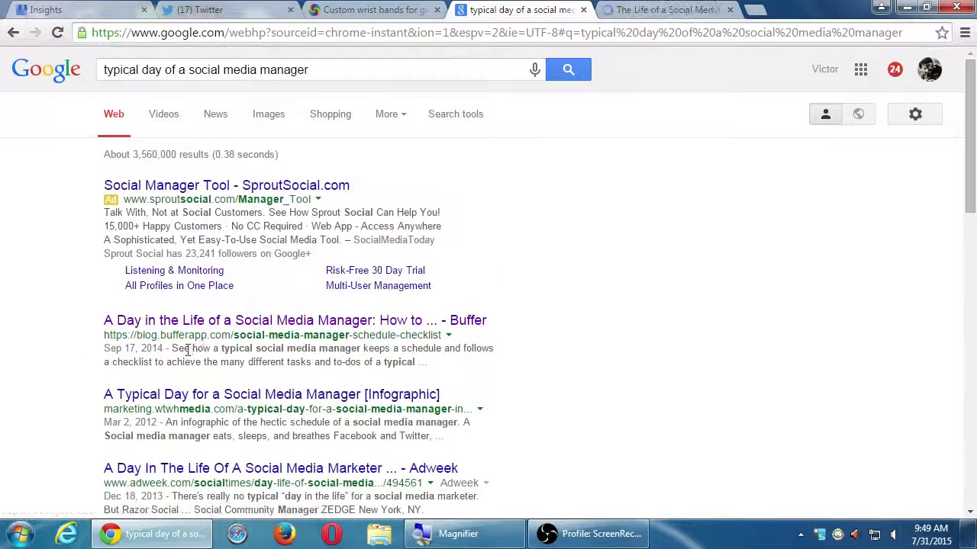
left_click(648, 9)
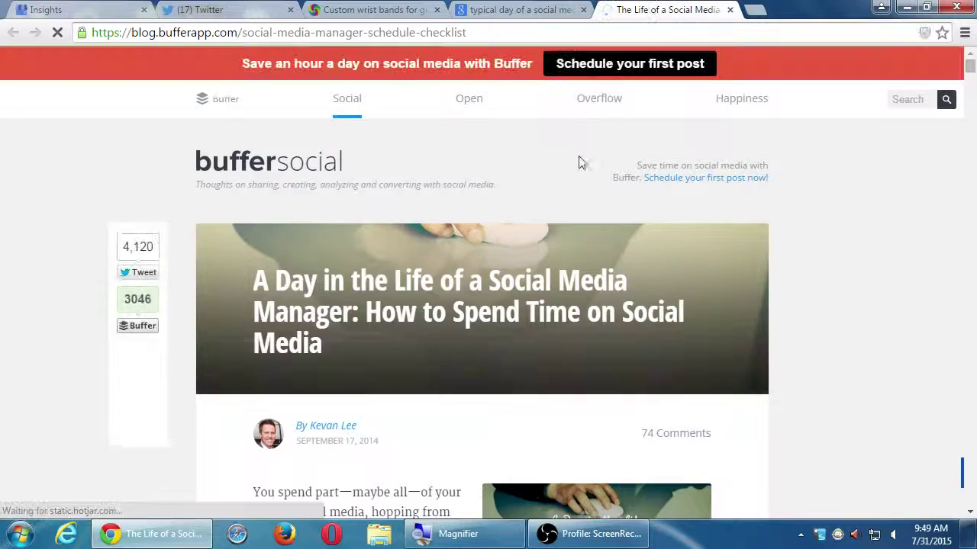
scroll(692, 348, "down", 4)
left_click(513, 8)
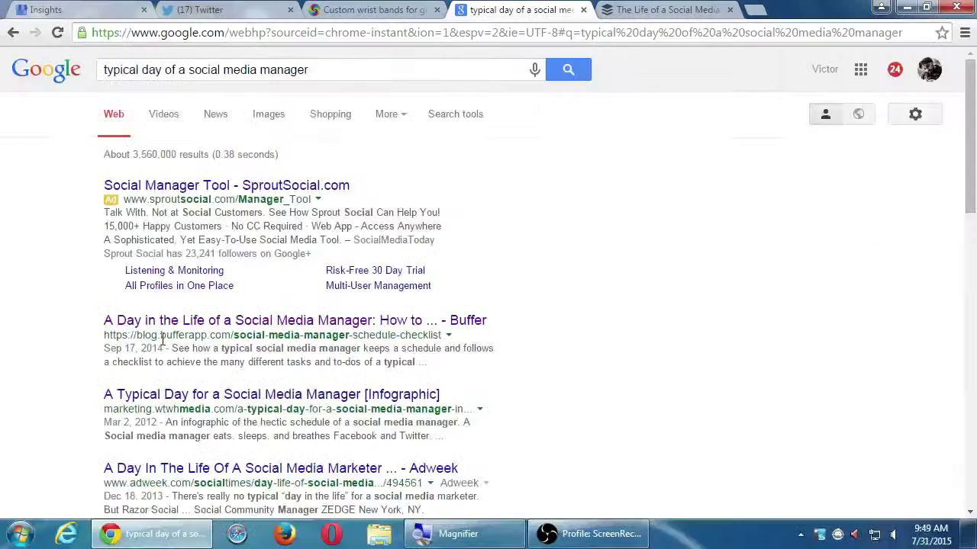
left_click(671, 9)
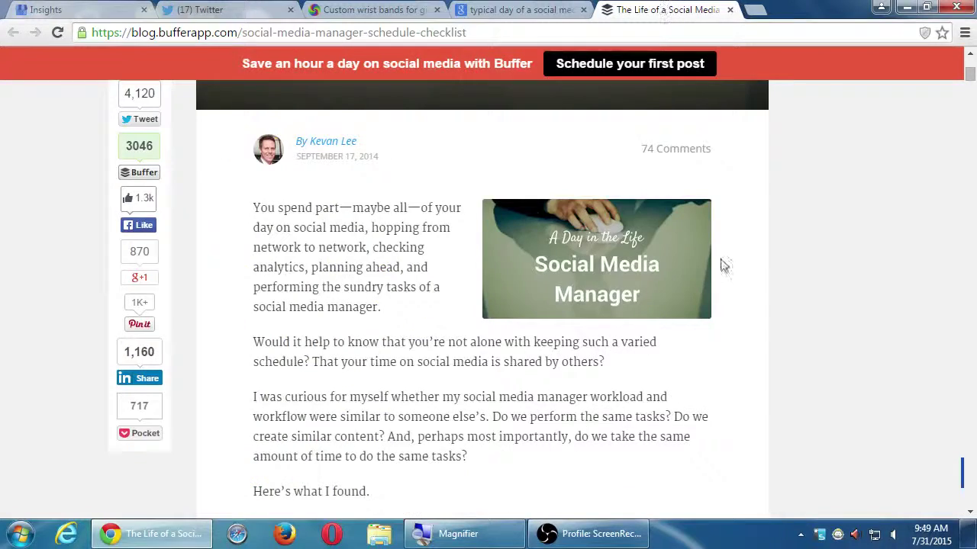
scroll(725, 264, "down", 6)
scroll(731, 264, "down", 2)
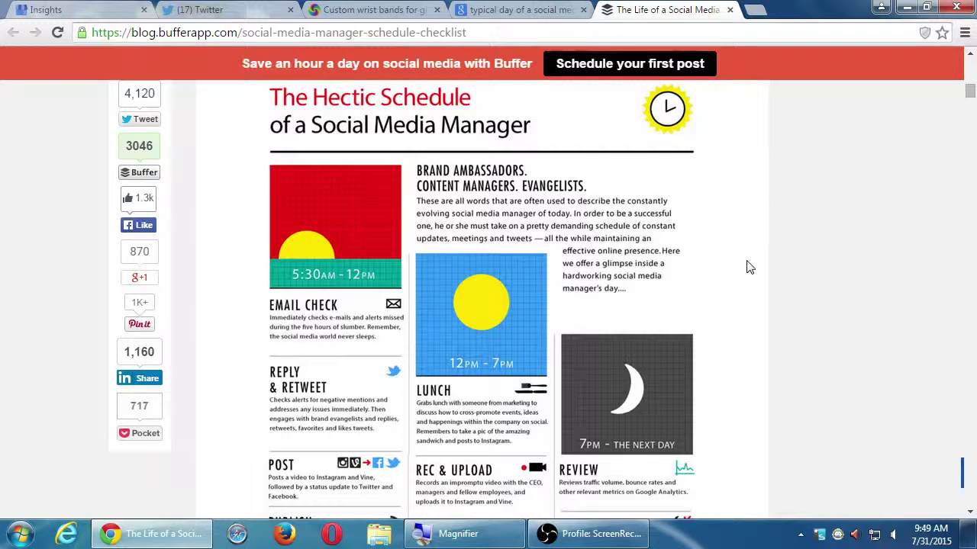
scroll(750, 267, "up", 12)
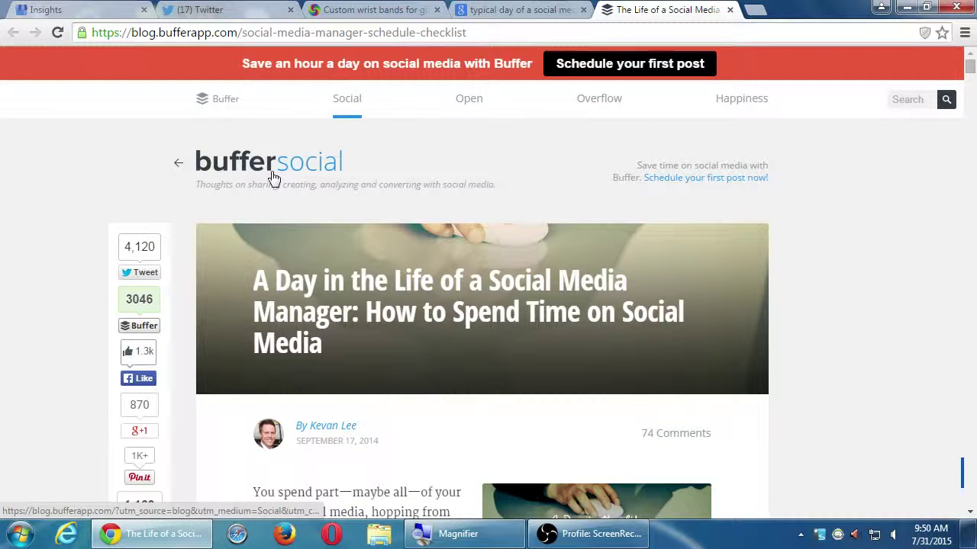
Return to the Google+ Insights and review the average actions by post type and the actions on posts chart.
left_click(492, 8)
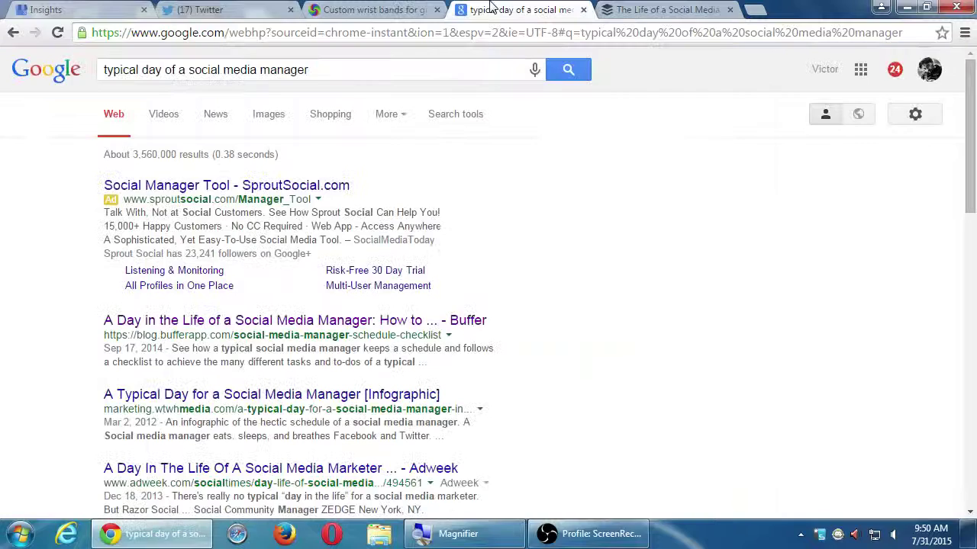
left_click(68, 8)
scroll(130, 179, "down", 2)
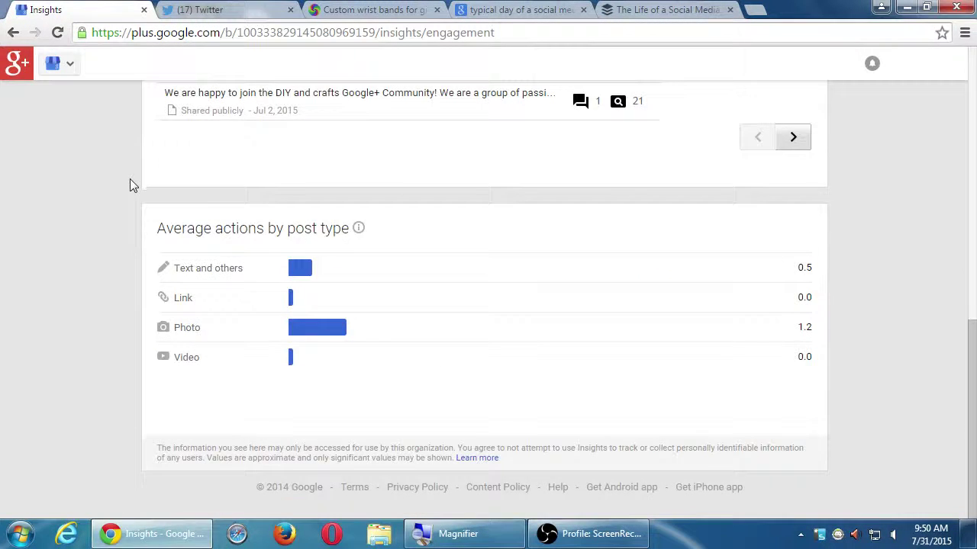
scroll(130, 180, "up", 5)
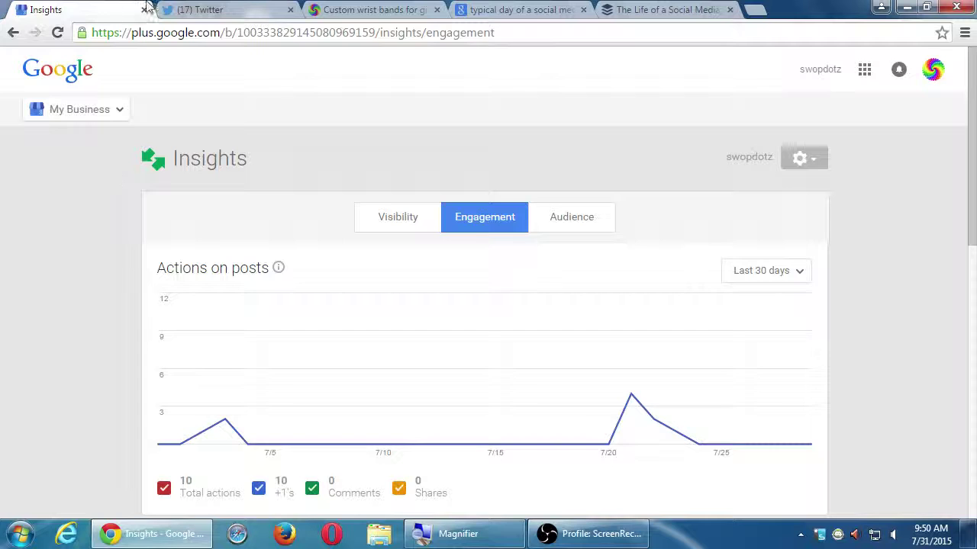
Switch to the Twitter home timeline, look through it and check the account's profile and settings options for Analytics.
left_click(185, 8)
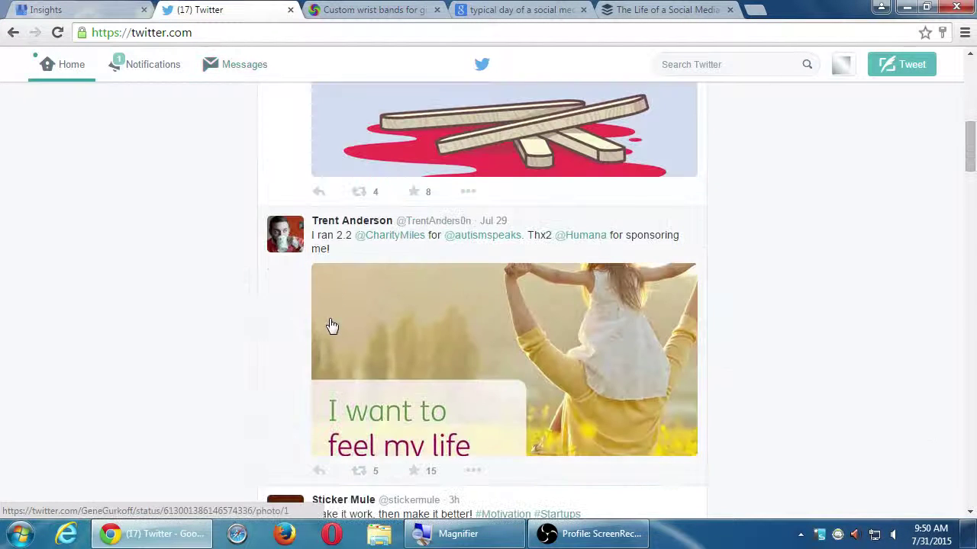
scroll(332, 326, "down", 7)
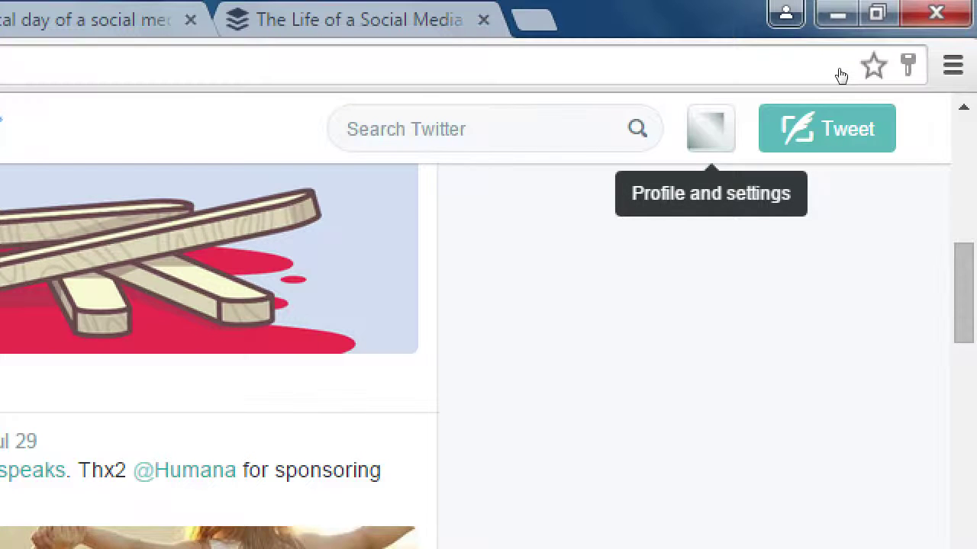
left_click(711, 128)
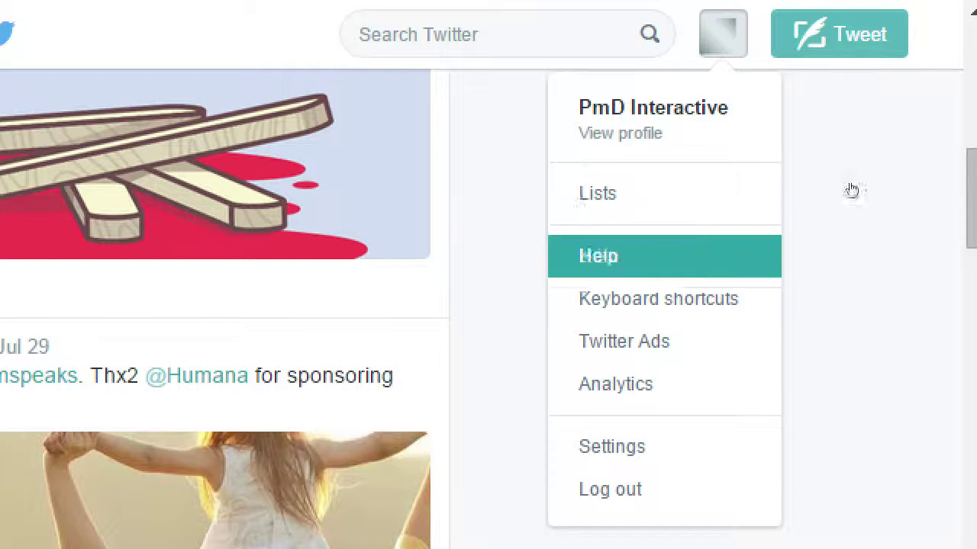
key("Down")
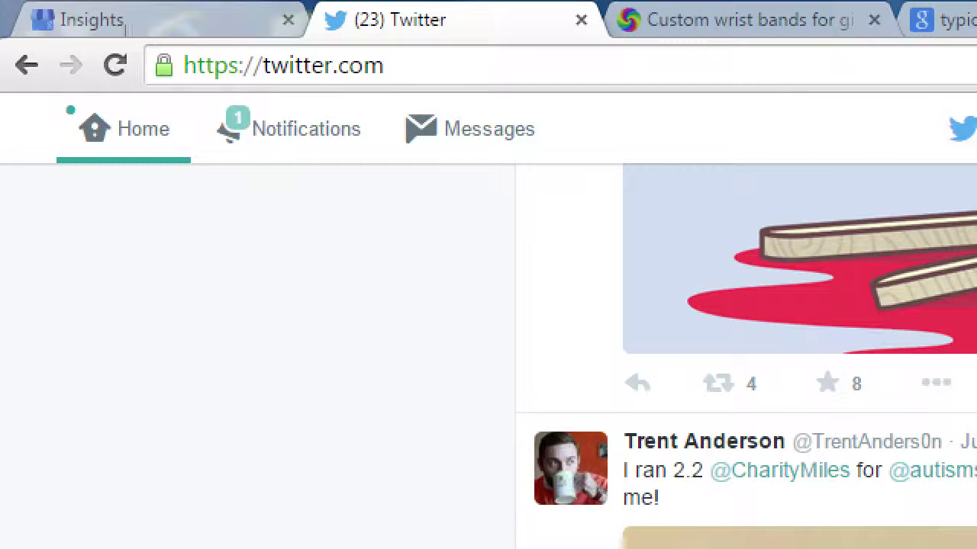
left_click(200, 44)
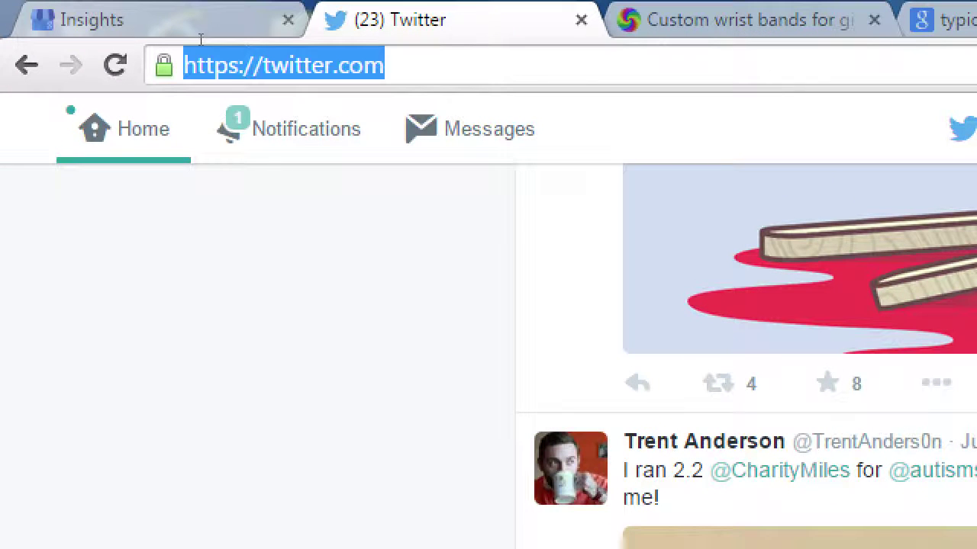
key("Right")
key("Left")
key("Left")
key("Left")
key("Left")
key("Left")
key("Left")
key("Left")
key("Left")
key("Left")
key("Left")
key("Left")
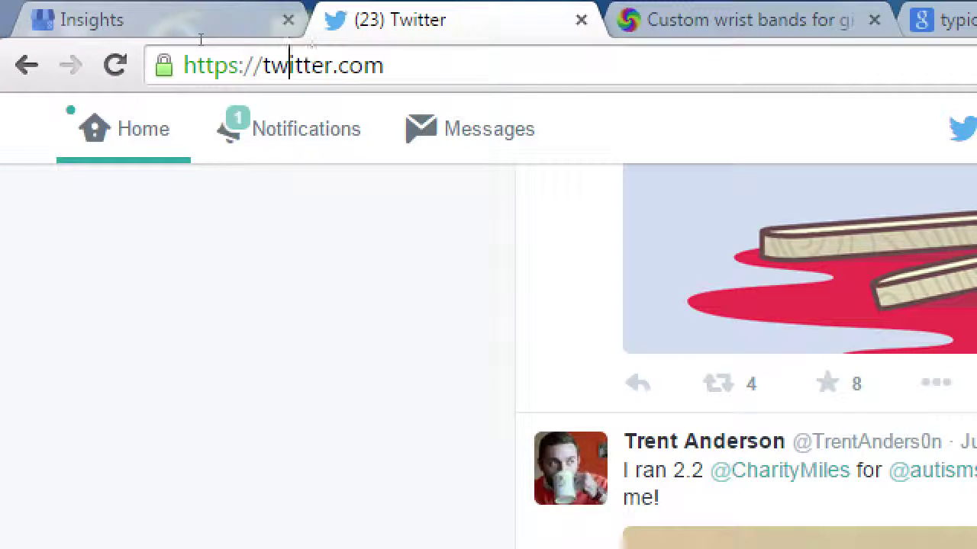
type("analytics.")
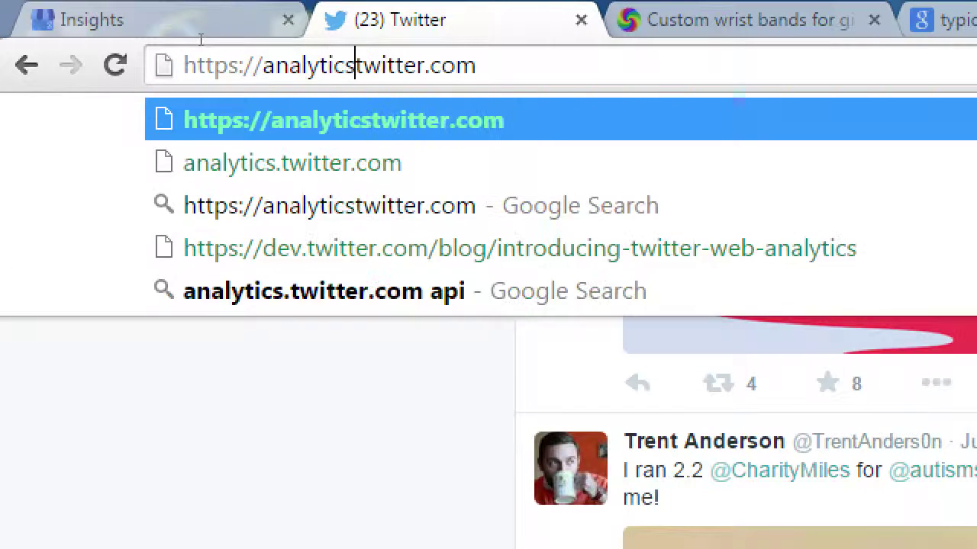
key("End")
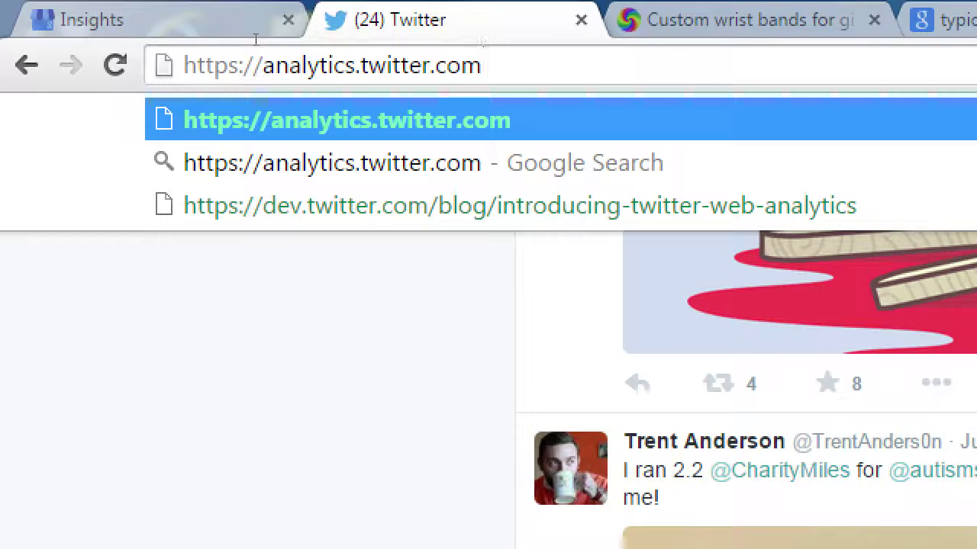
key("Return")
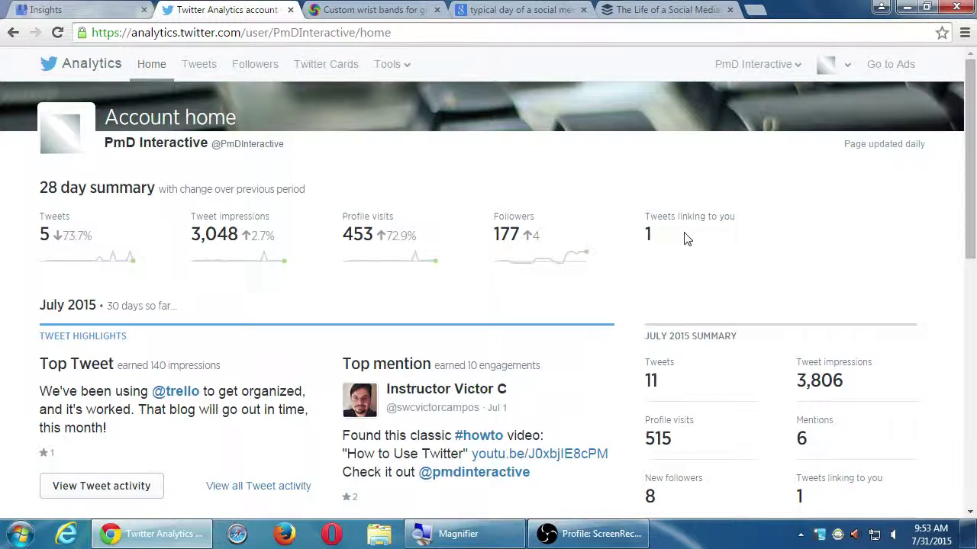
Review the account home's July 2015 summary and highlights, including the top Tweet, mention, follower, media Tweet and card Tweet.
scroll(685, 239, "down", 1)
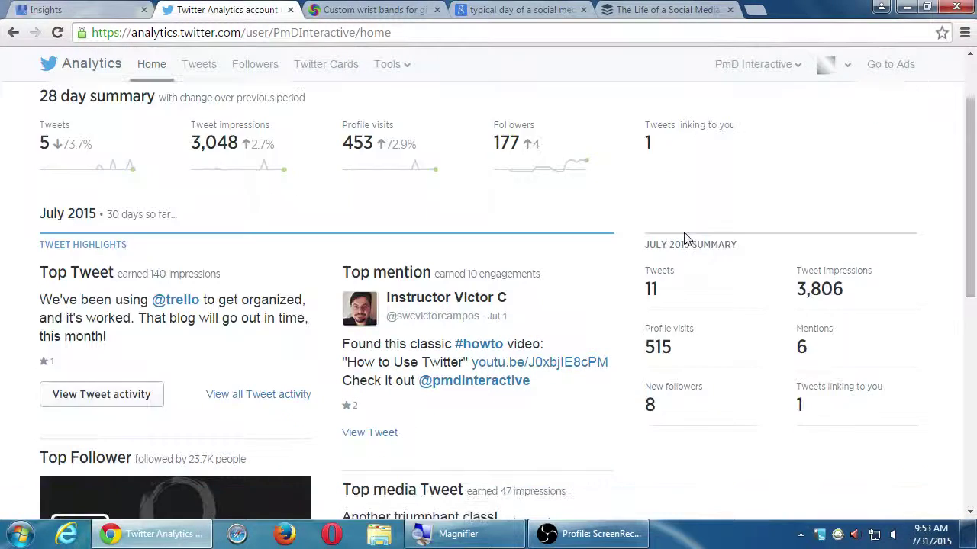
scroll(685, 239, "down", 1)
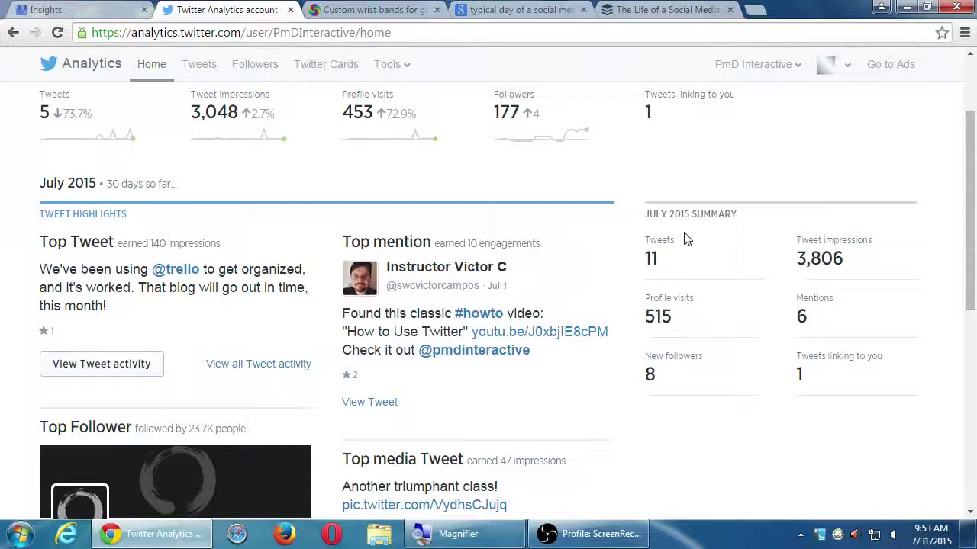
scroll(685, 238, "down", 1)
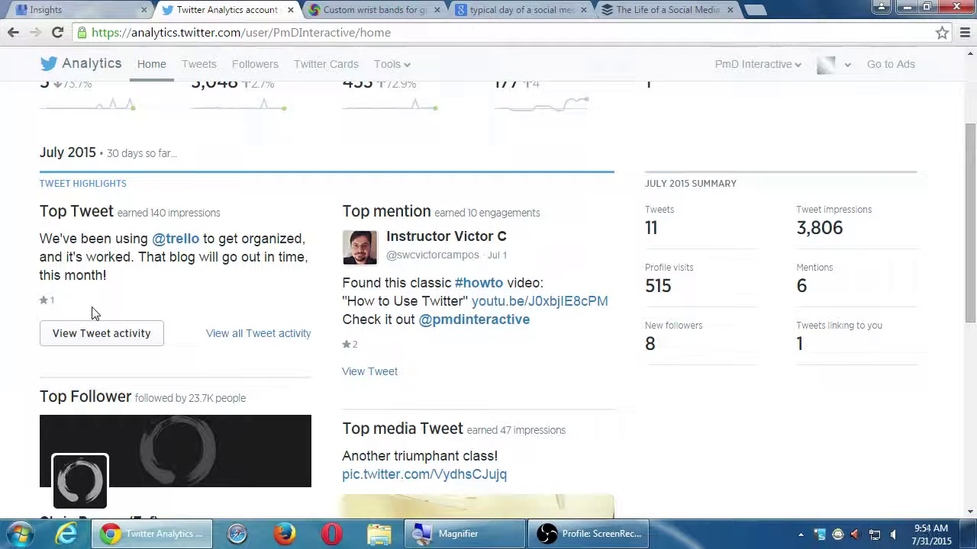
scroll(91, 313, "down", 1)
scroll(91, 313, "down", 2)
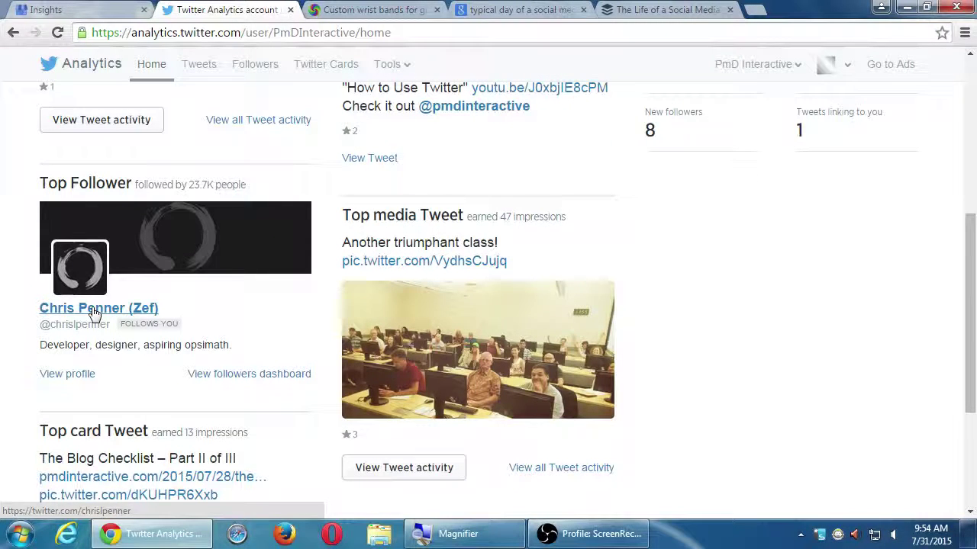
scroll(92, 313, "up", 1)
scroll(93, 313, "up", 2)
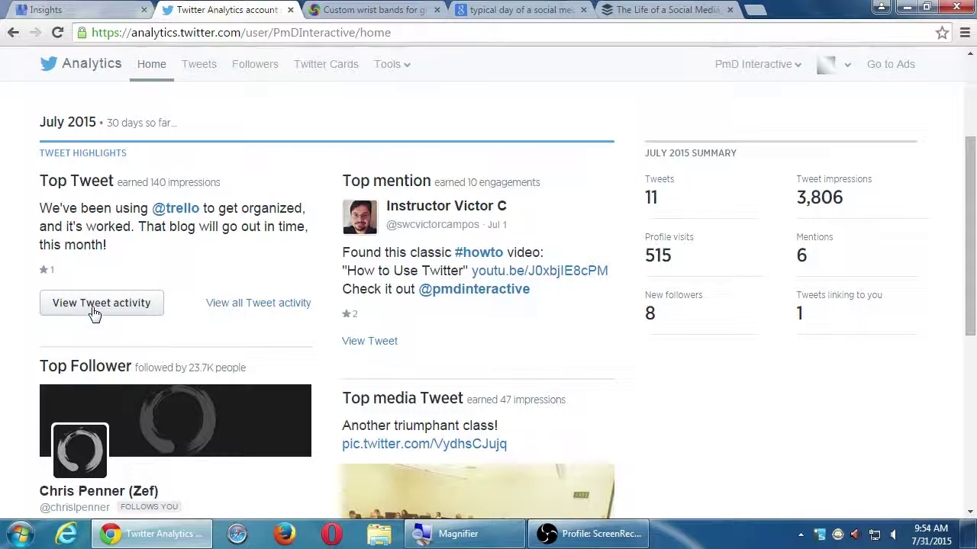
scroll(94, 313, "down", 5)
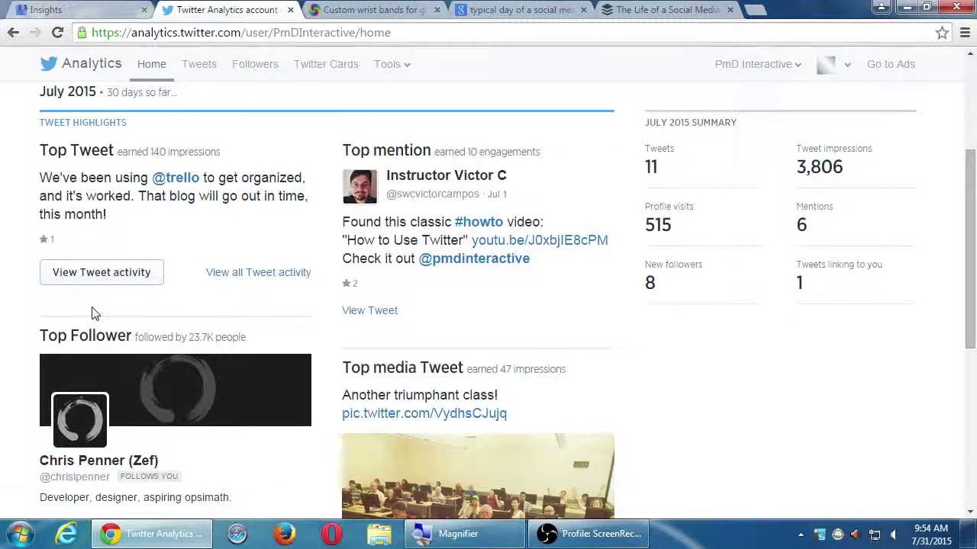
scroll(94, 313, "down", 1)
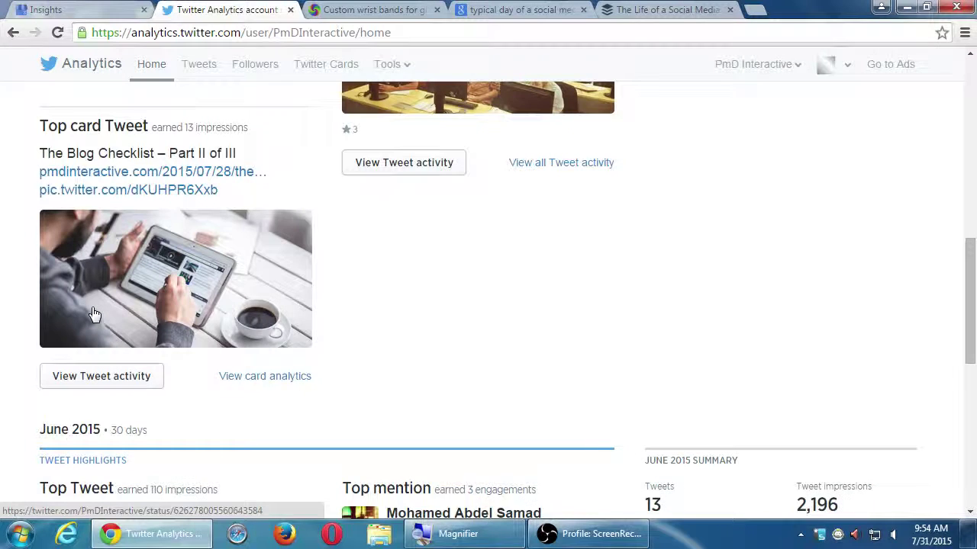
scroll(94, 313, "up", 1)
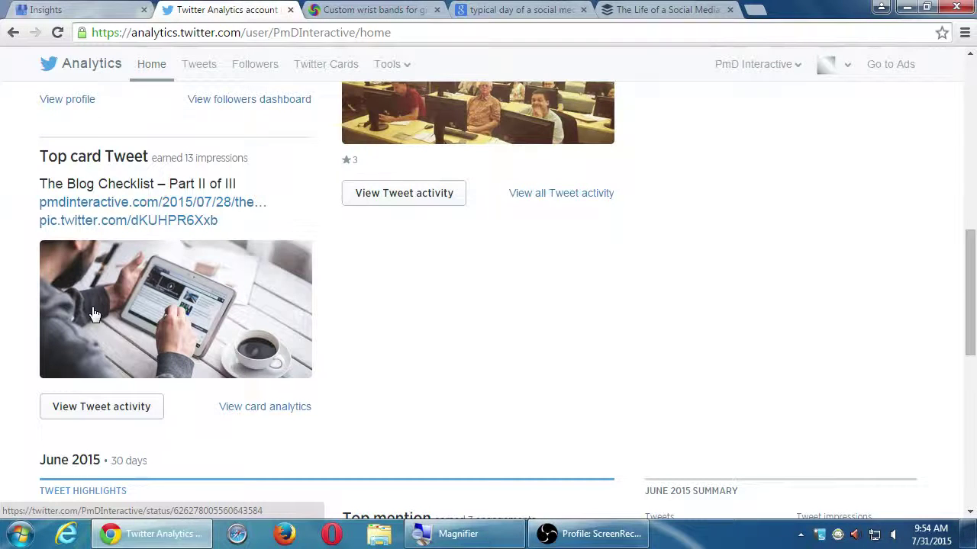
Examine the June and May 2015 summaries and Tweet highlights on the account home.
scroll(93, 313, "down", 4)
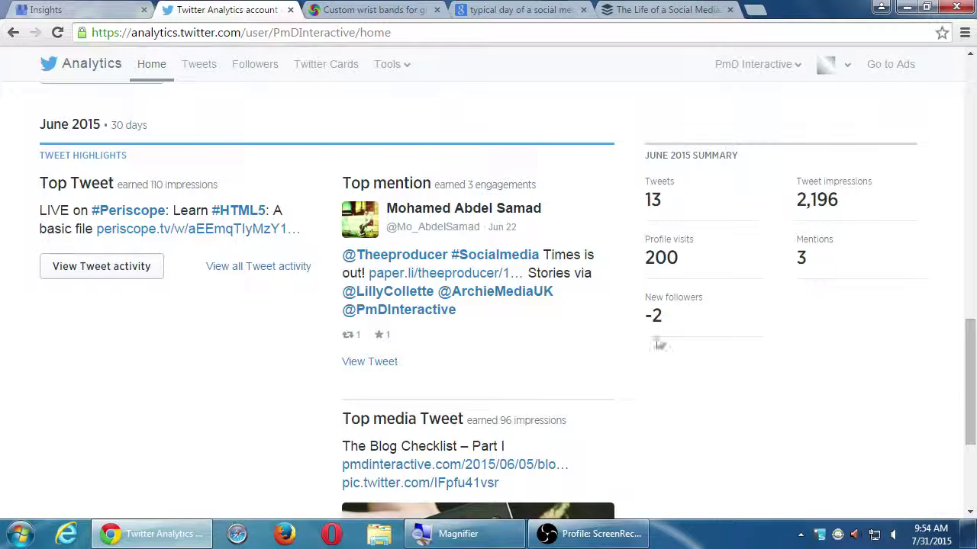
scroll(664, 339, "down", 2)
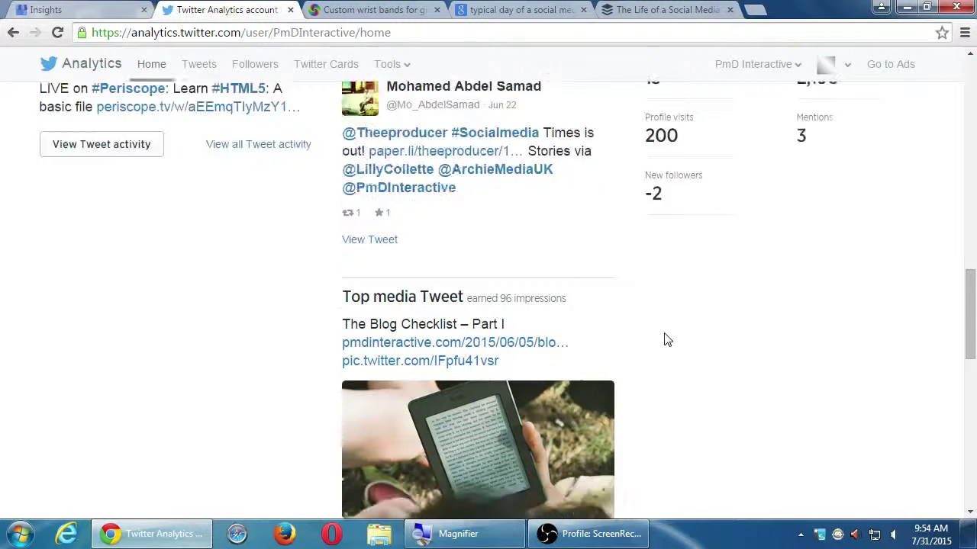
scroll(664, 340, "down", 6)
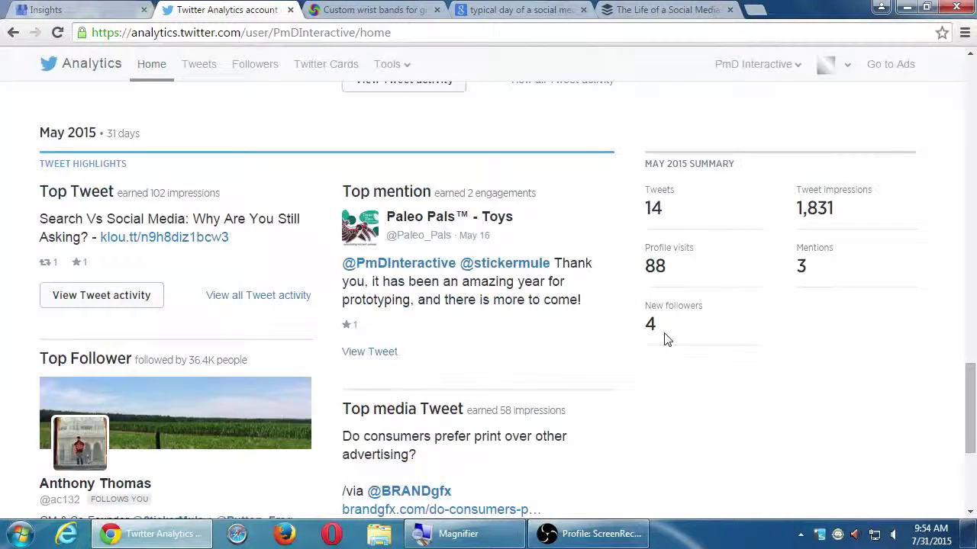
scroll(664, 340, "down", 4)
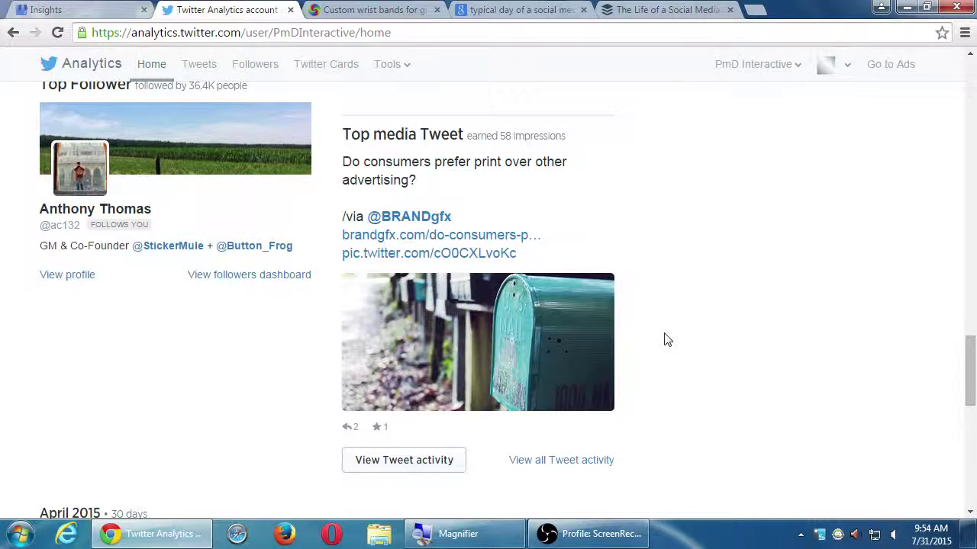
Open the Tweet activity page, check the July 24 impressions in the chart and review the individual Tweets' engagement figures.
key("Home")
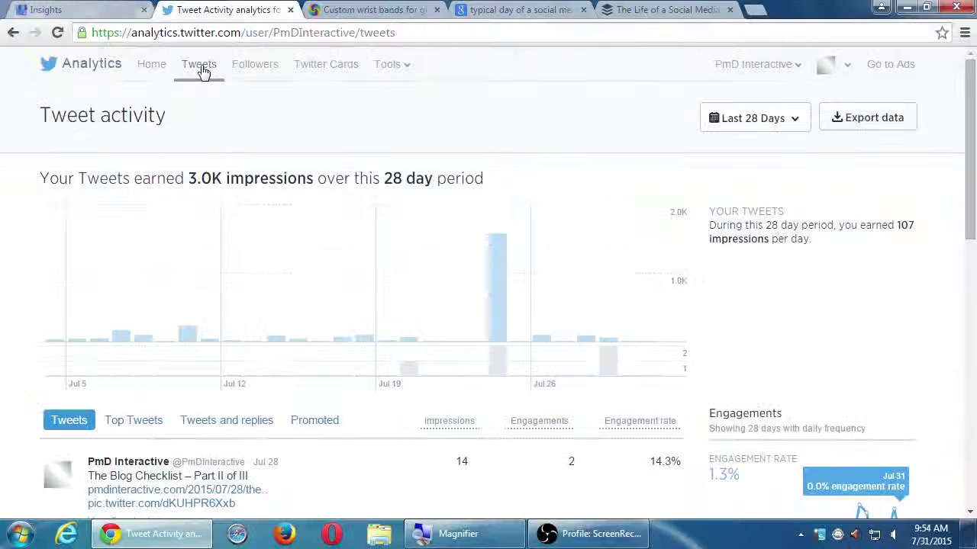
mouse_move(374, 309)
mouse_move(497, 293)
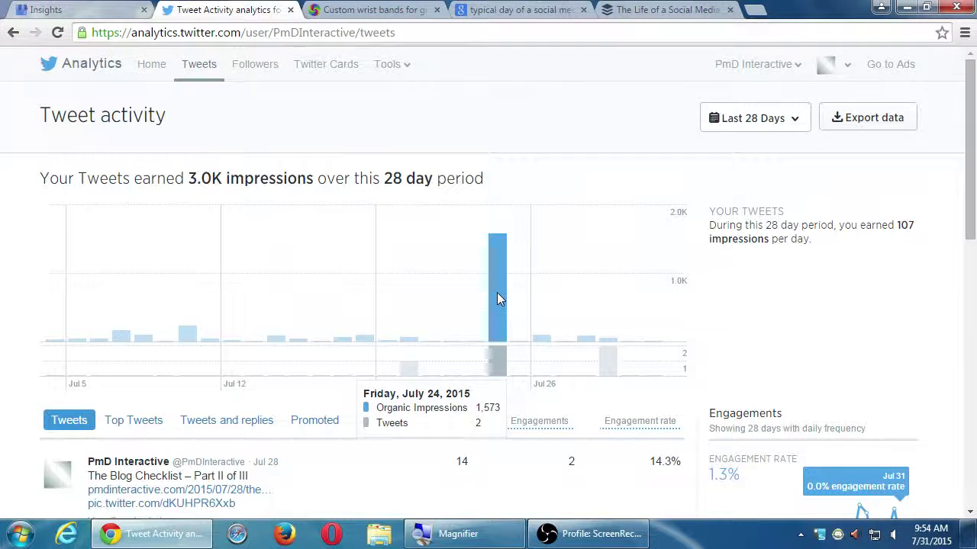
scroll(496, 298, "down", 3)
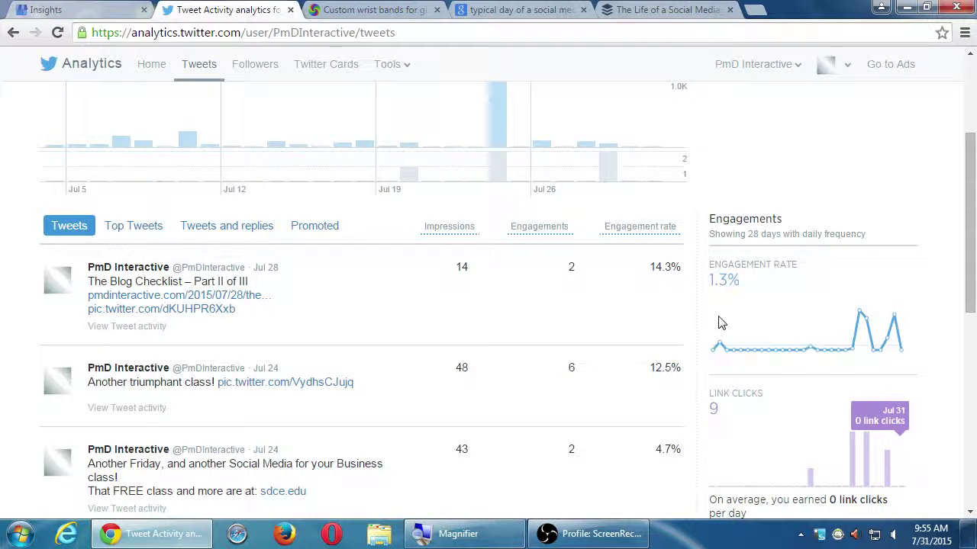
scroll(721, 322, "down", 2)
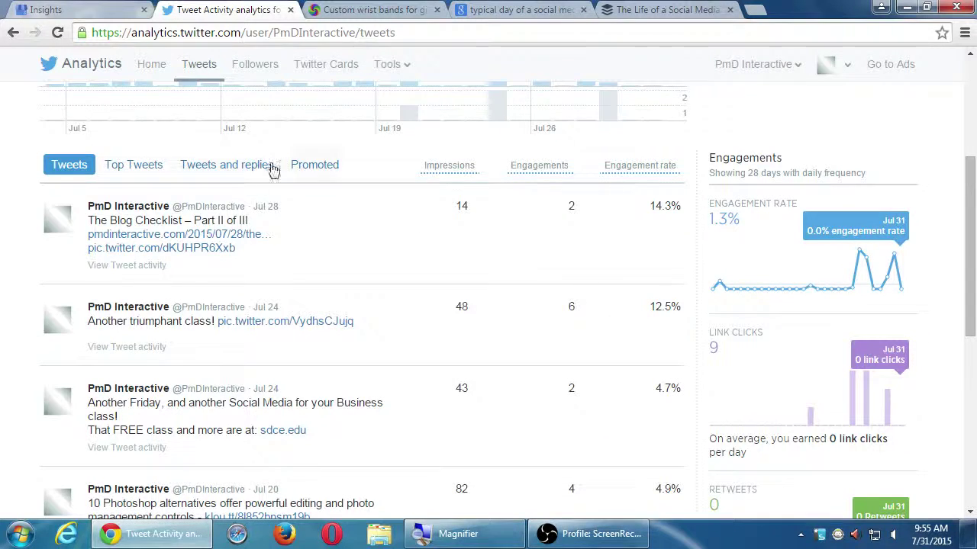
scroll(504, 251, "down", 1)
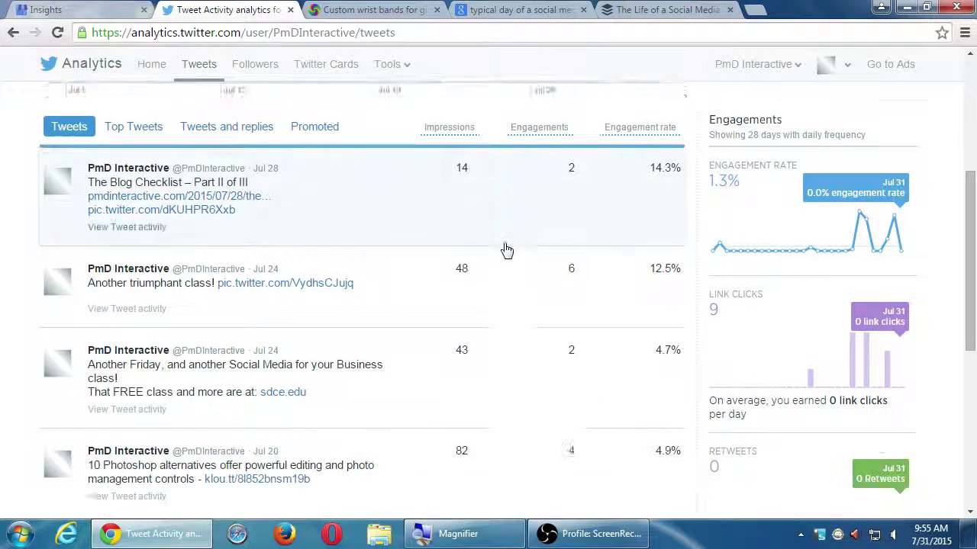
Open the Followers audience insights and review the follower growth, interests and gender breakdown.
scroll(496, 247, "up", 4)
scroll(497, 245, "up", 1)
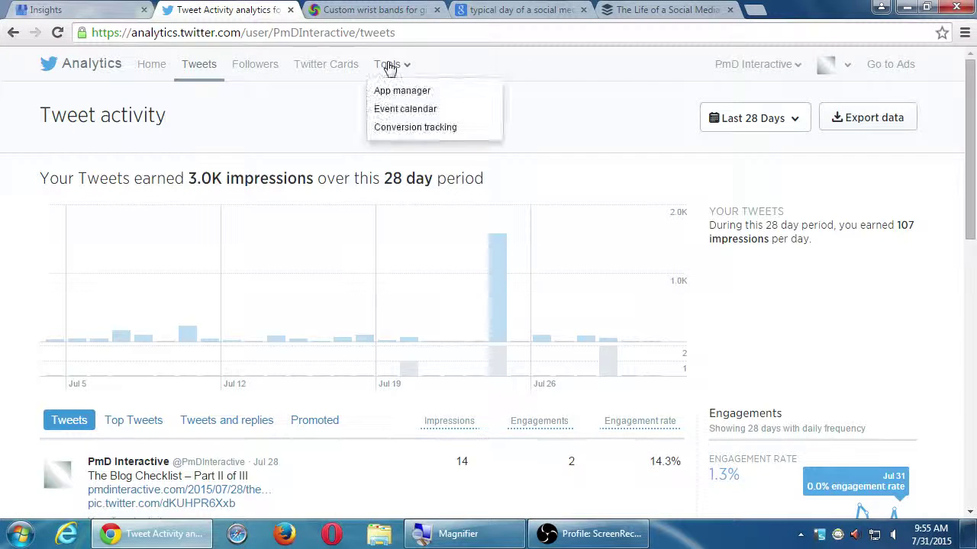
mouse_move(771, 68)
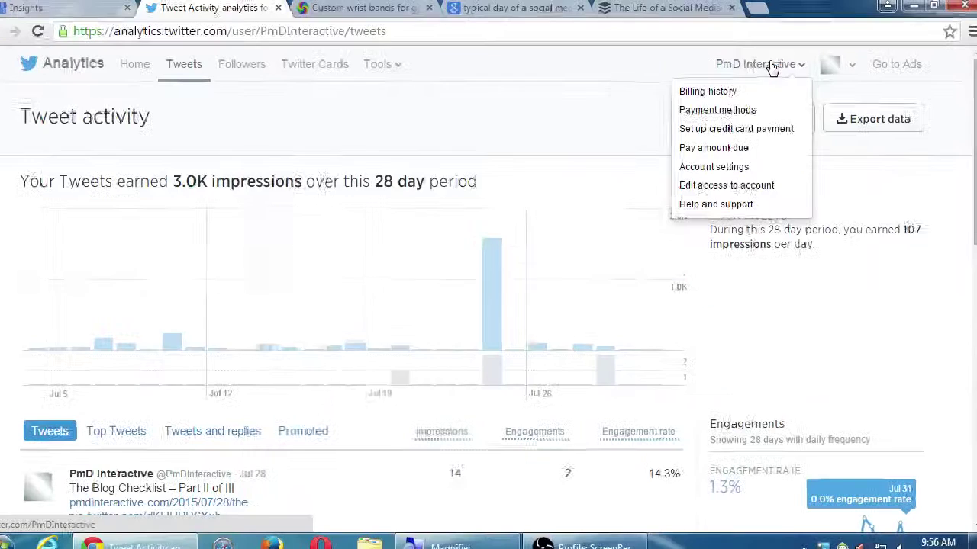
left_click(267, 69)
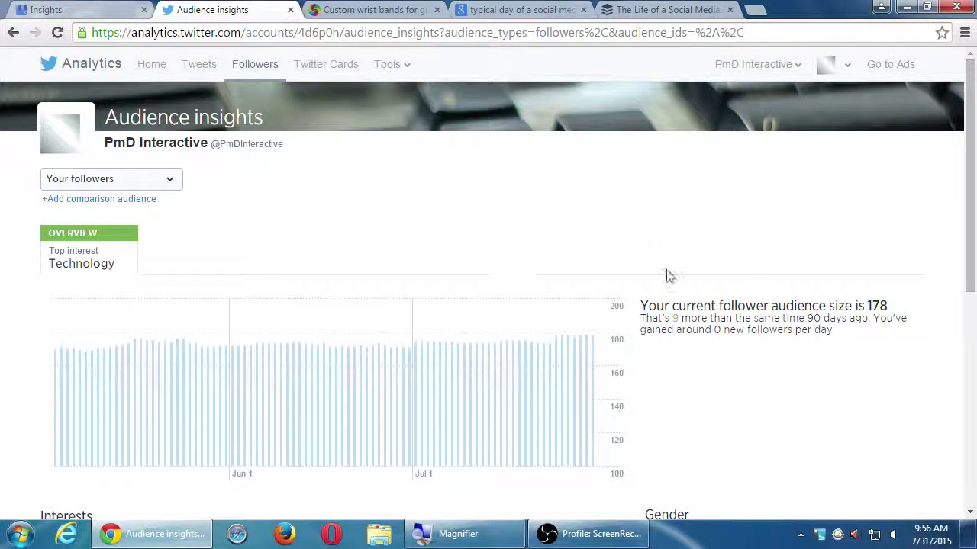
scroll(694, 325, "down", 1)
scroll(693, 323, "down", 2)
scroll(577, 433, "down", 1)
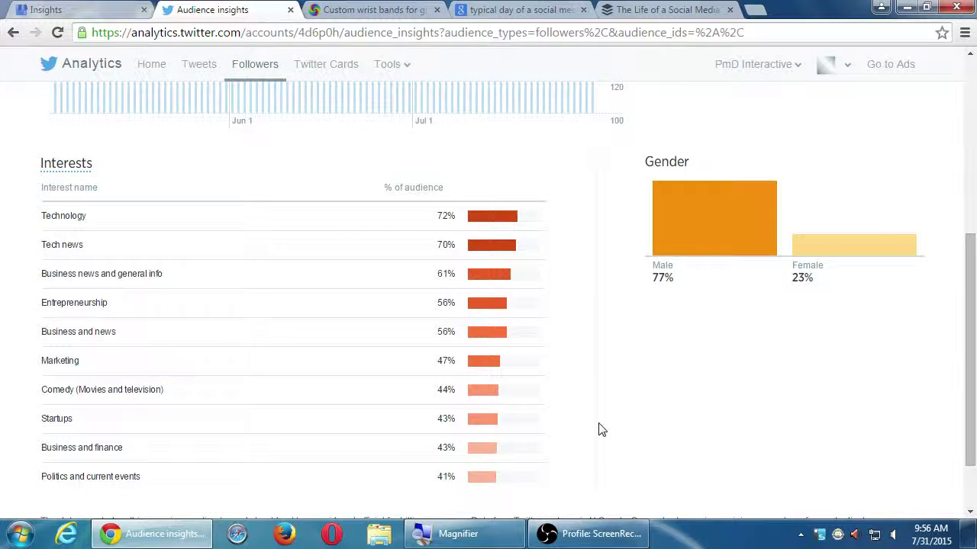
scroll(599, 431, "down", 1)
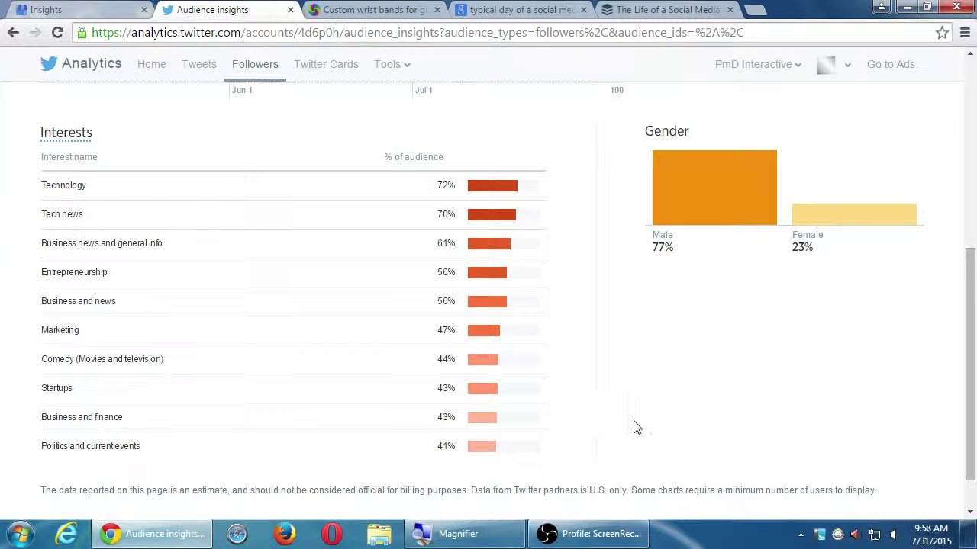
scroll(633, 425, "down", 1)
scroll(642, 425, "up", 5)
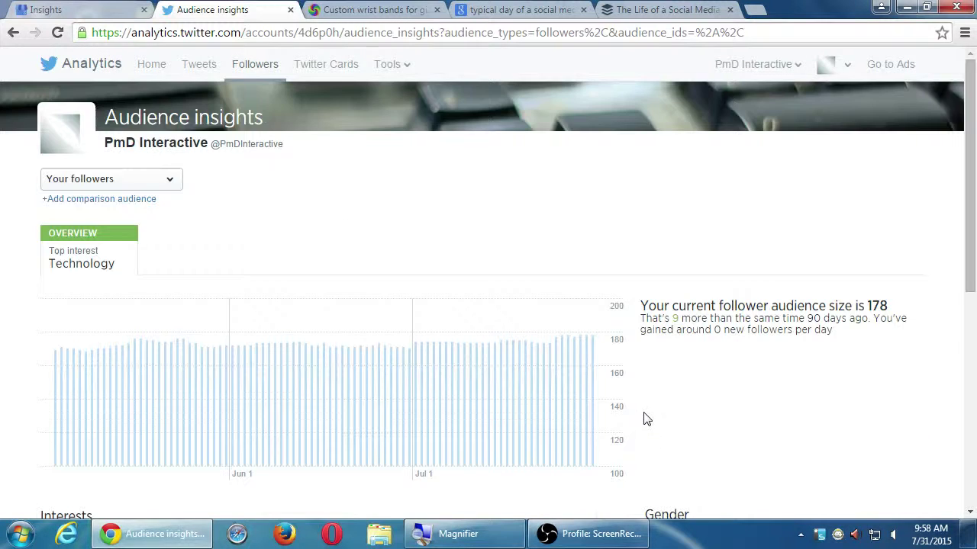
Open the Twitter Cards analytics and review the snapshot, change over time, card types, links and influencers.
left_click(321, 76)
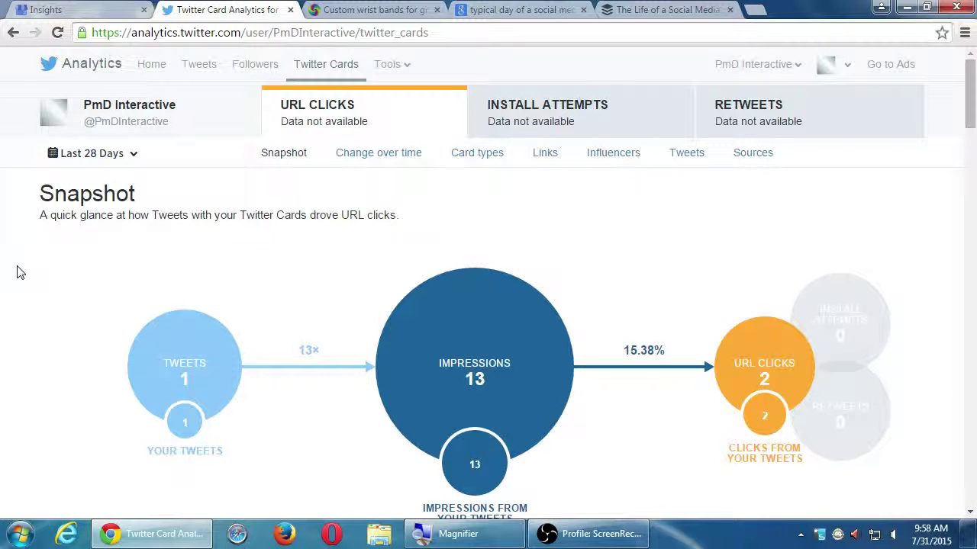
scroll(76, 290, "down", 5)
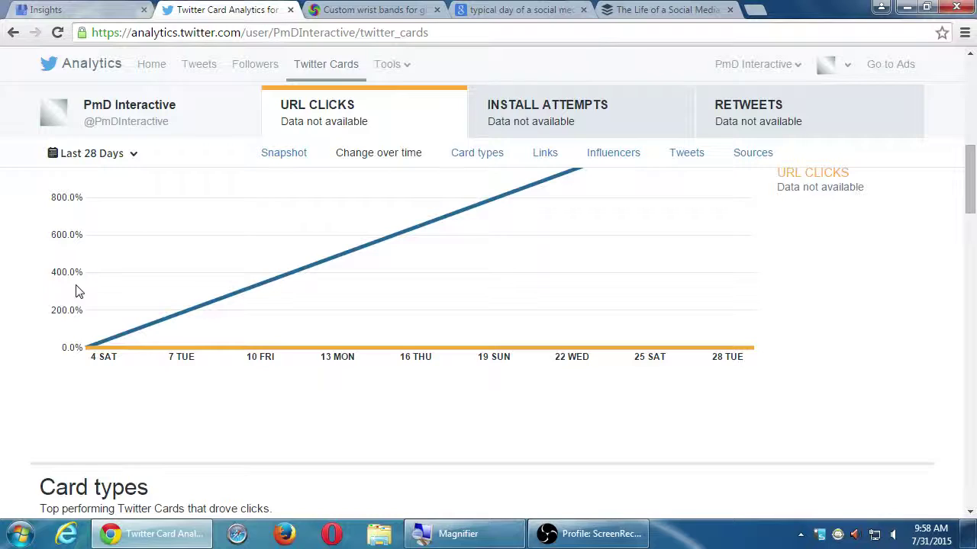
scroll(76, 289, "down", 8)
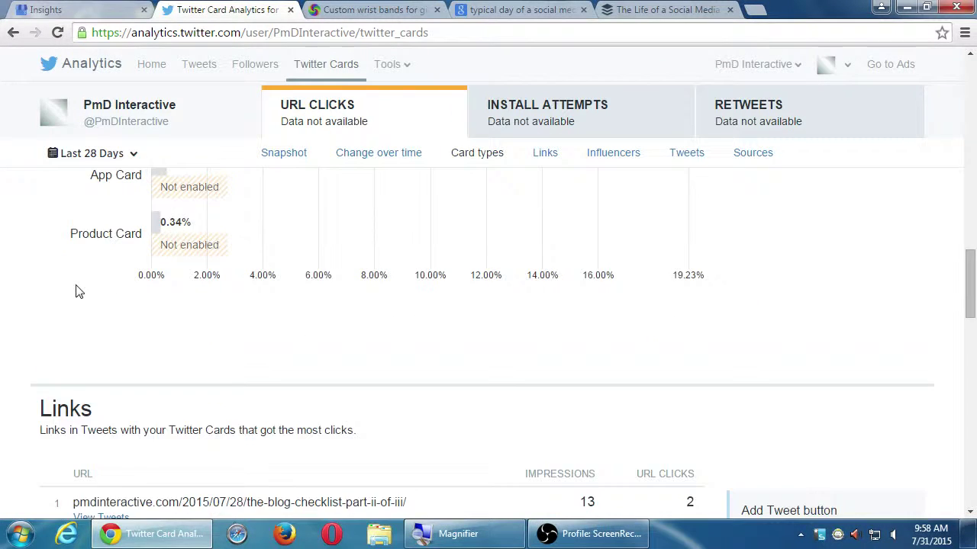
scroll(77, 290, "down", 10)
scroll(76, 289, "up", 2)
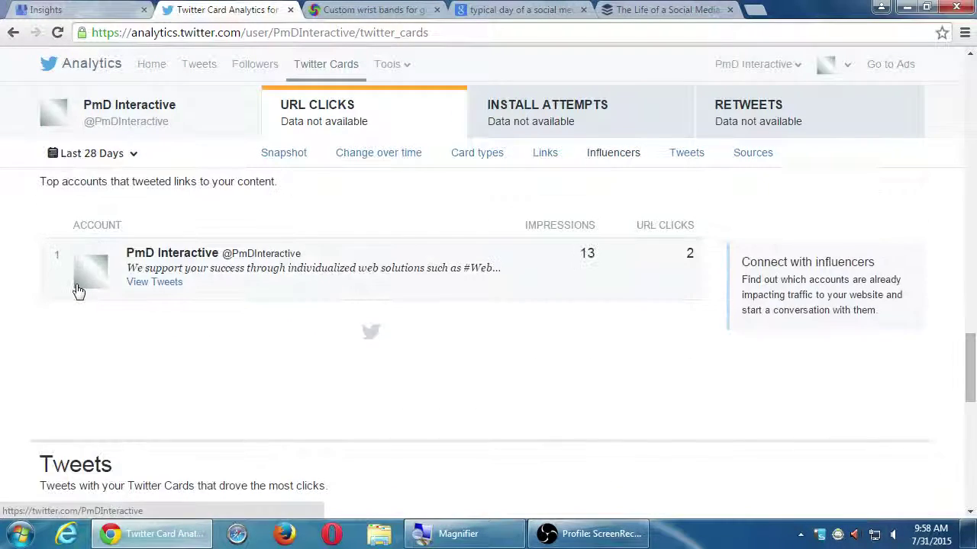
scroll(76, 290, "up", 20)
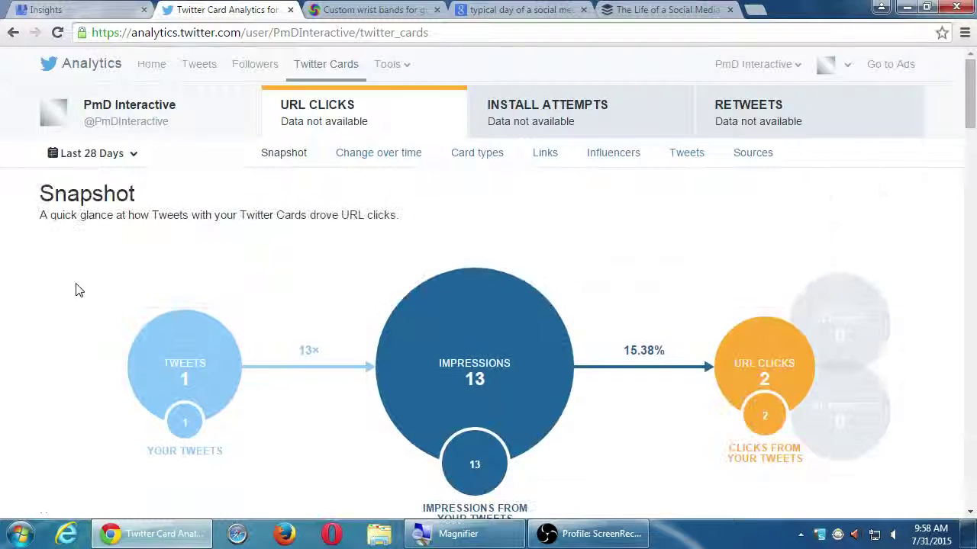
left_click(152, 71)
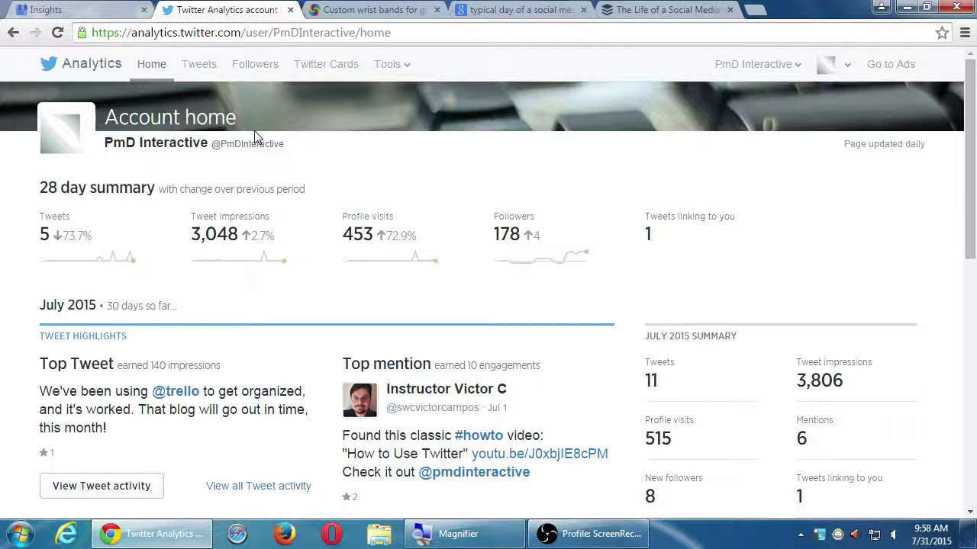
left_click(320, 76)
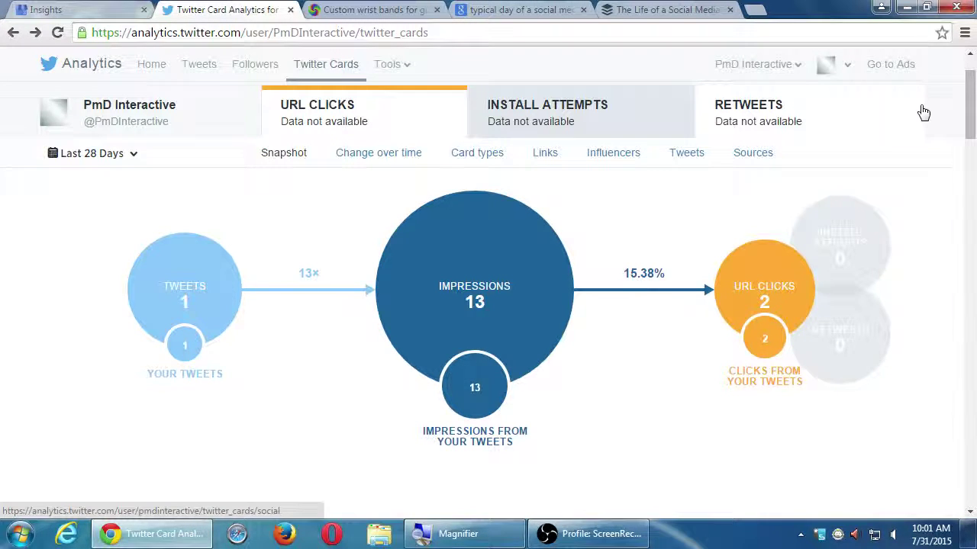
Return to the Google+ Insights page and open the swopdotz Google+ page.
left_click(76, 10)
mouse_move(97, 112)
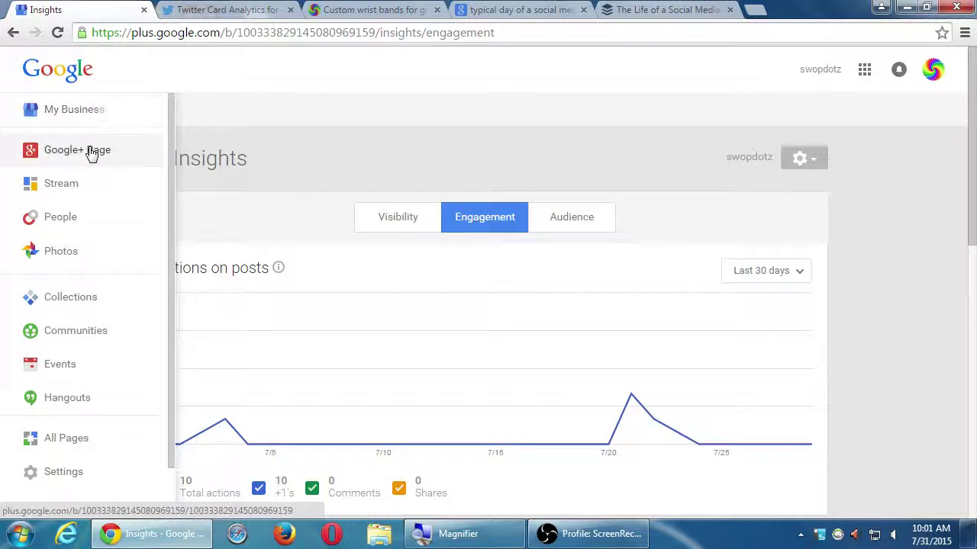
left_click(91, 151)
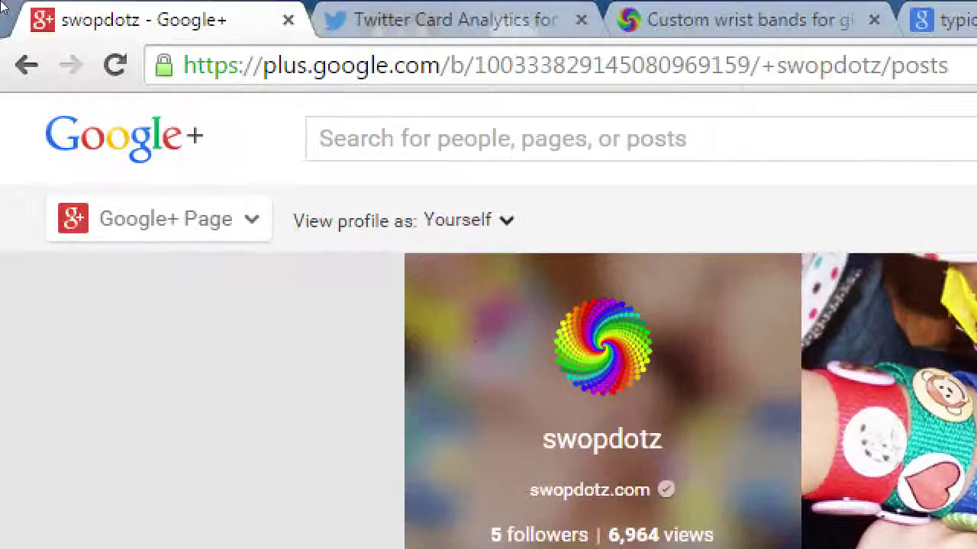
Highlight the custom name "+swopdotz" within the Google+ page's web address.
left_click(263, 35)
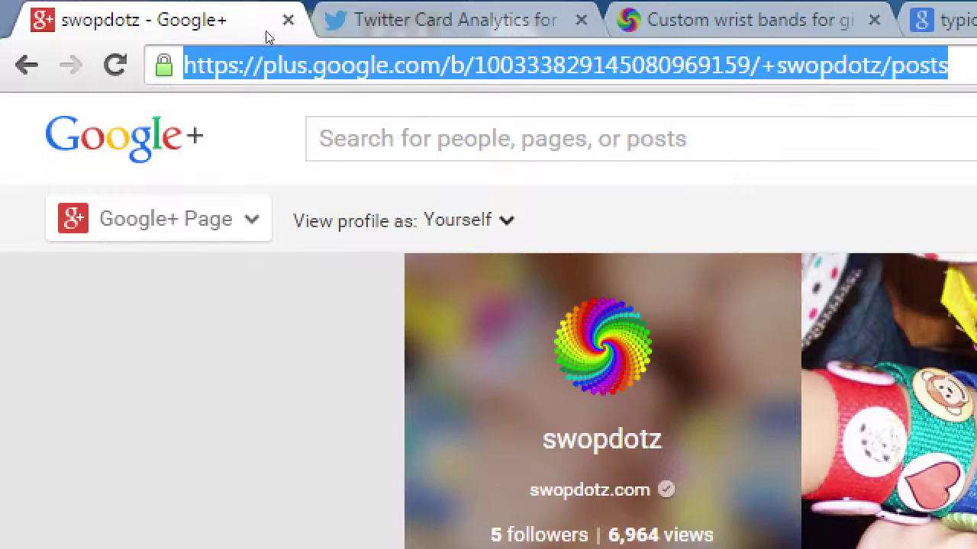
left_click(595, 64)
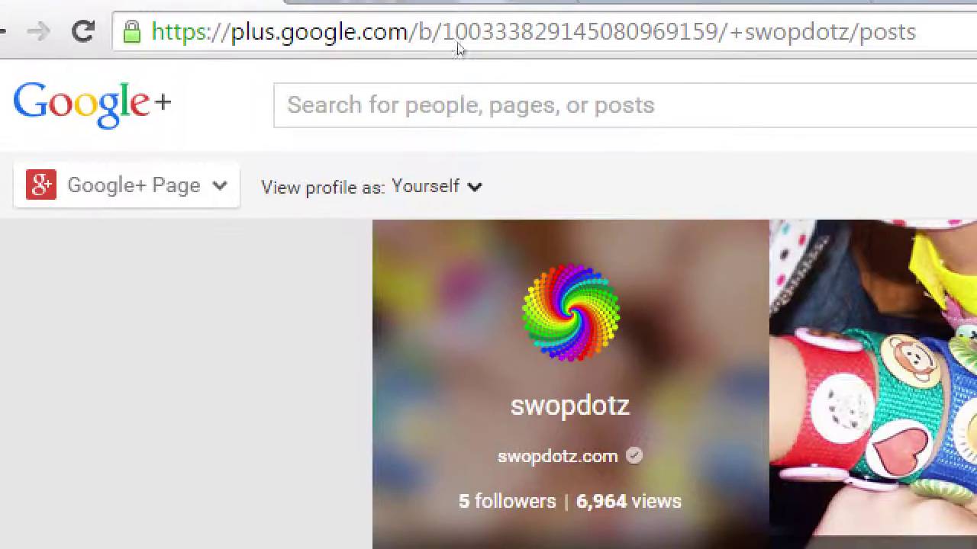
key("Right")
key("Right")
key("Right")
key("Right")
key("Right")
key("Right")
key("Right")
key("Right")
key("Right")
key("Right")
key("Right")
key("Right")
key("shift+Right")
key("shift+Right")
key("shift+Right")
key("shift+Right")
key("shift+Right")
key("shift+Right")
key("shift+Right")
key("shift+Right")
key("shift+Right")
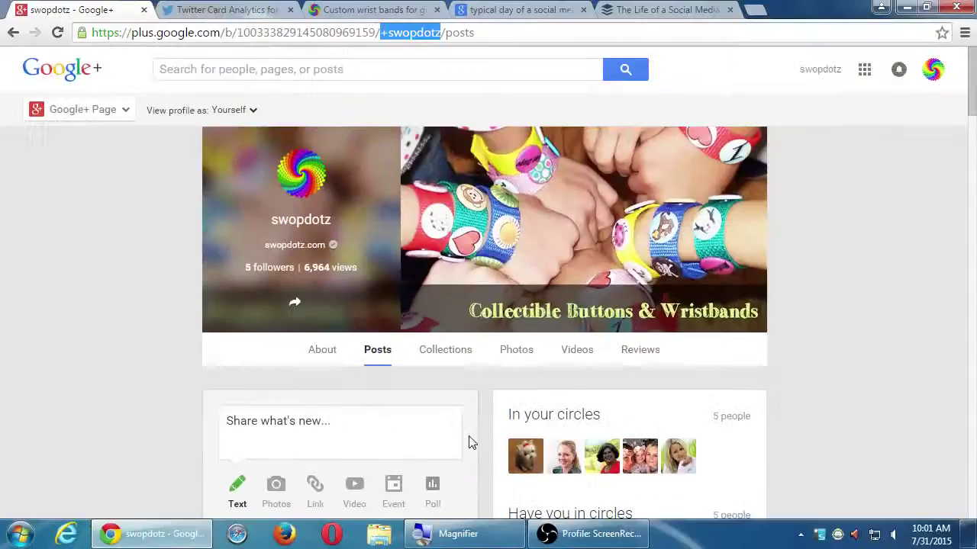
Open the swopdotz page's About section and examine its story, communities, contact information, Google+ URL and other links.
left_click(321, 357)
scroll(208, 369, "down", 3)
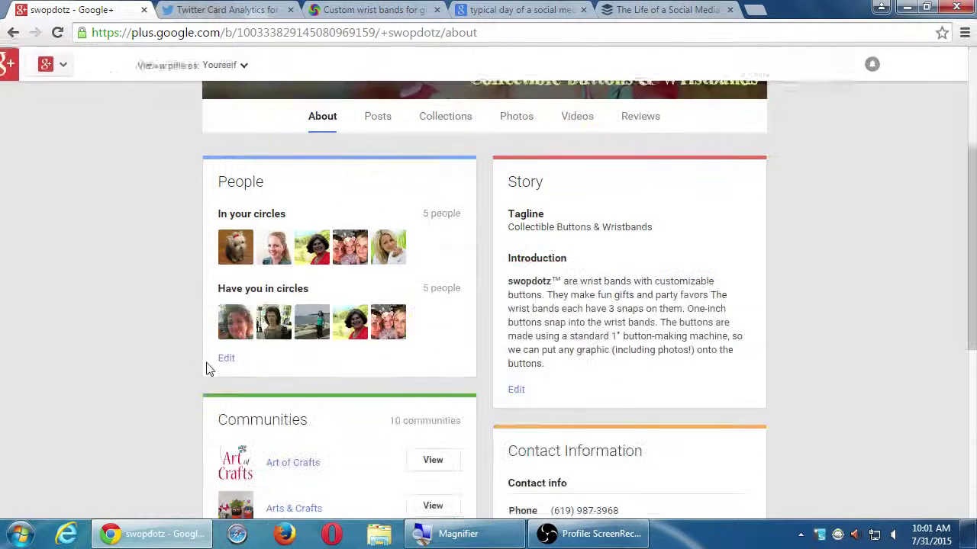
scroll(208, 370, "down", 5)
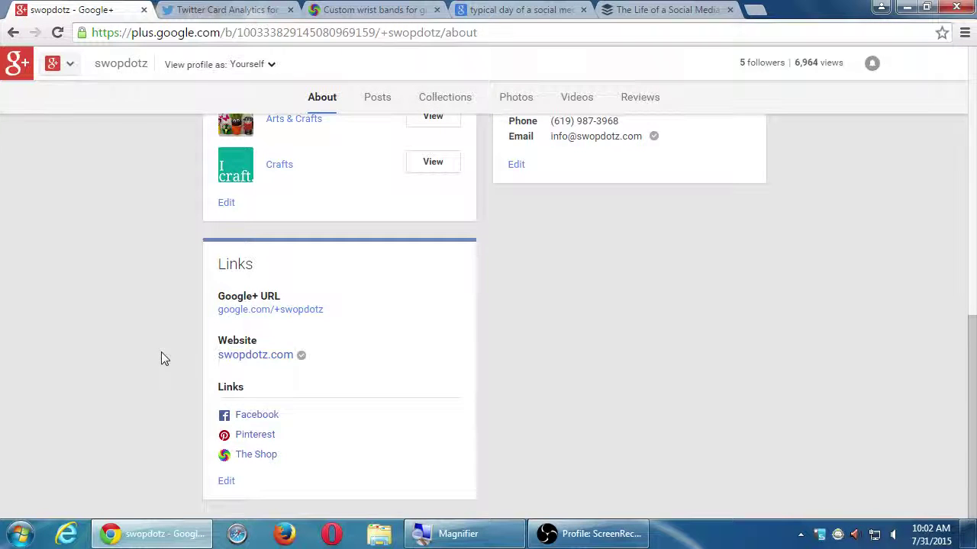
scroll(163, 356, "up", 10)
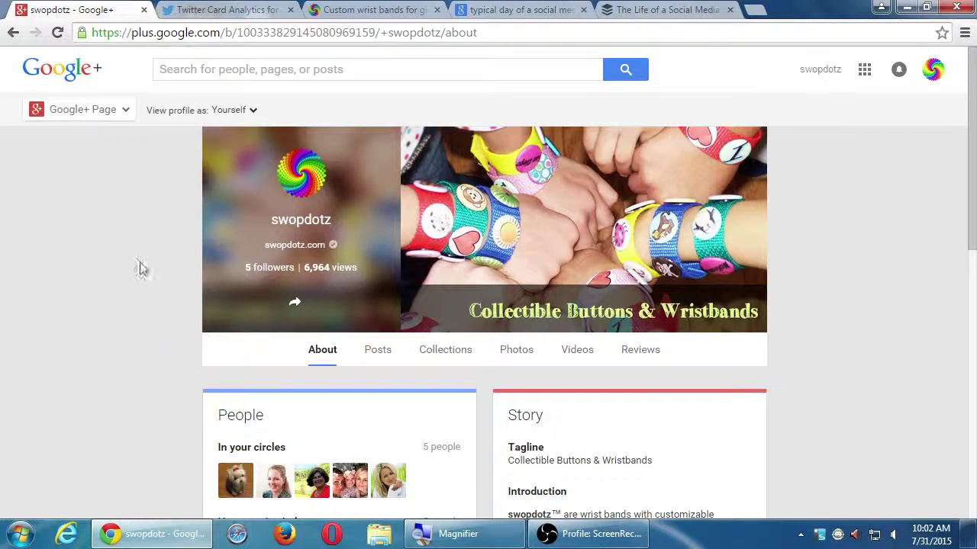
left_click(100, 115)
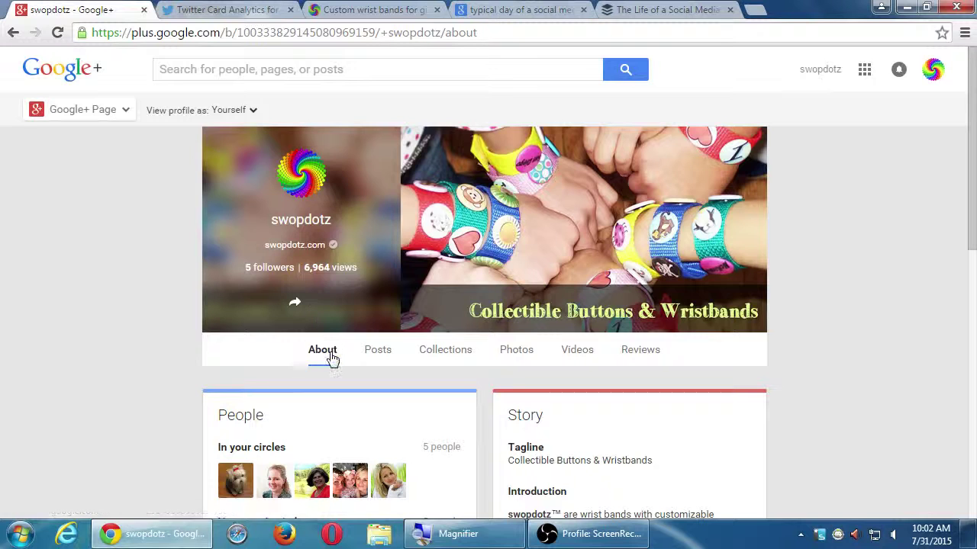
scroll(206, 385, "down", 3)
scroll(199, 382, "down", 5)
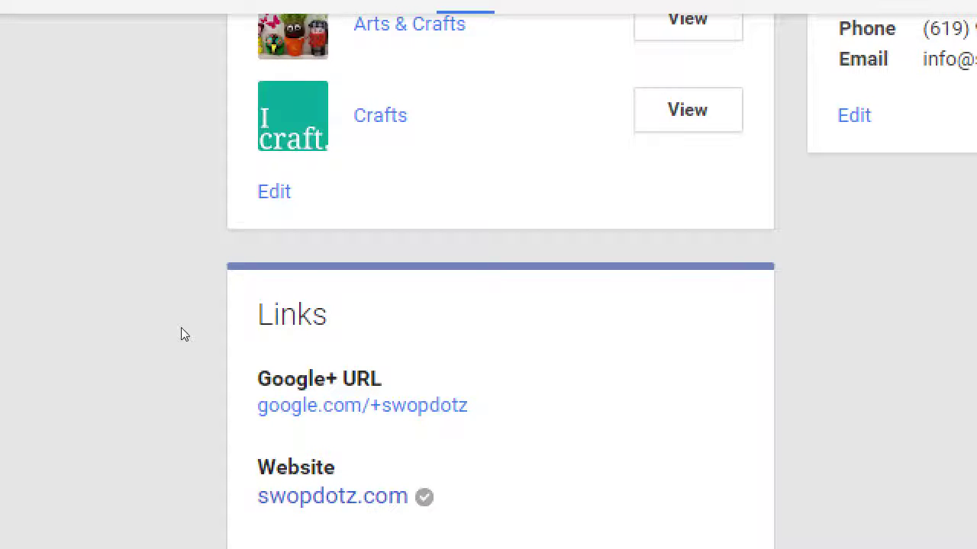
scroll(595, 403, "up", 6)
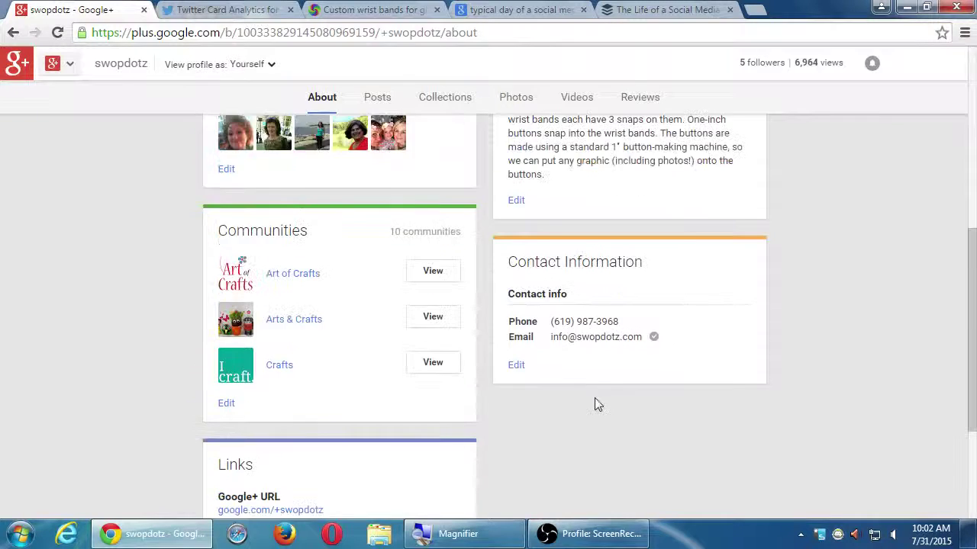
scroll(773, 364, "up", 3)
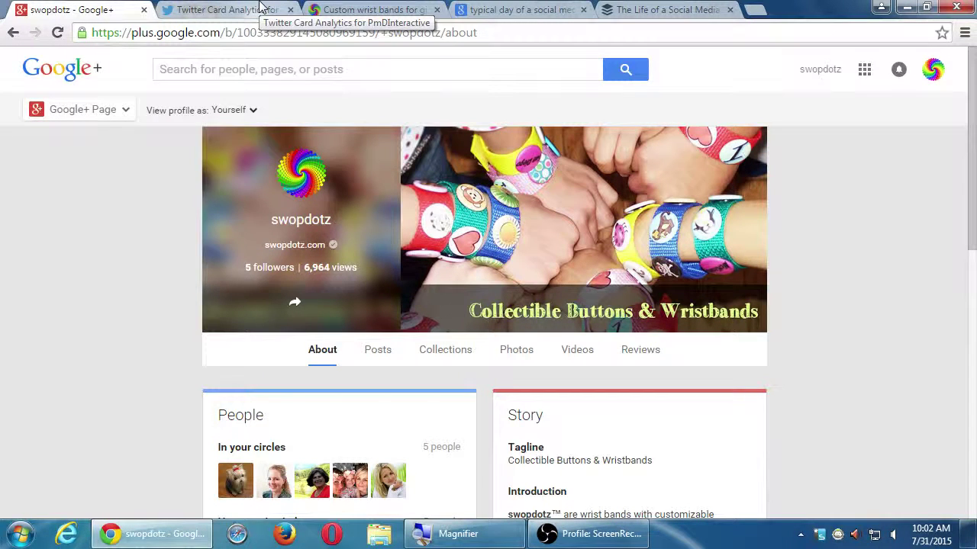
mouse_move(112, 109)
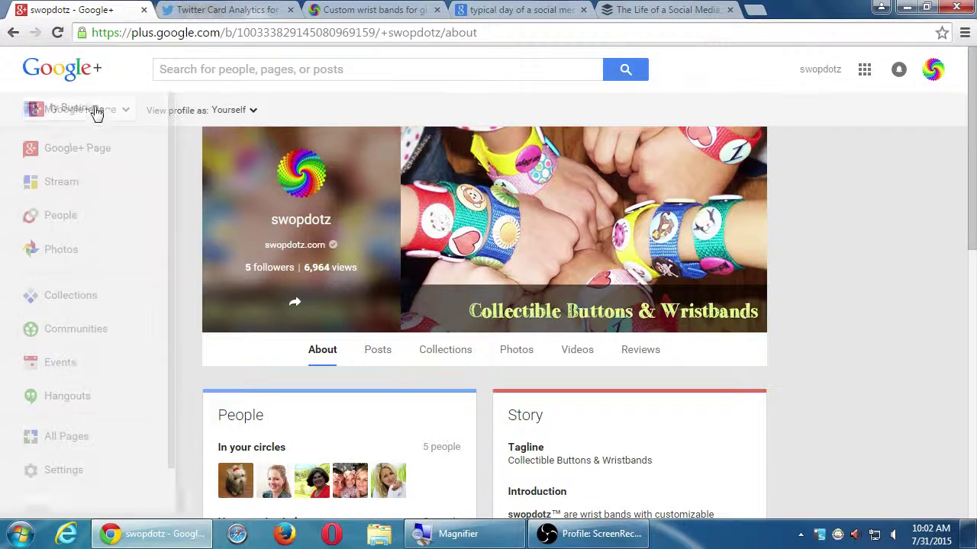
Leave the browser for the desktop and open the Classroom Data (Z:) network drive in Computer.
key("ctrl+Tab")
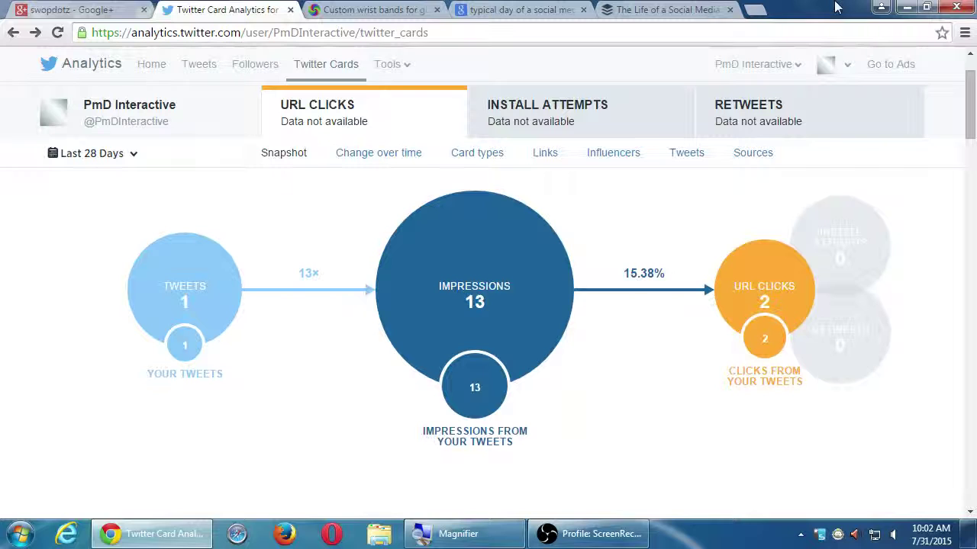
left_click(902, 8)
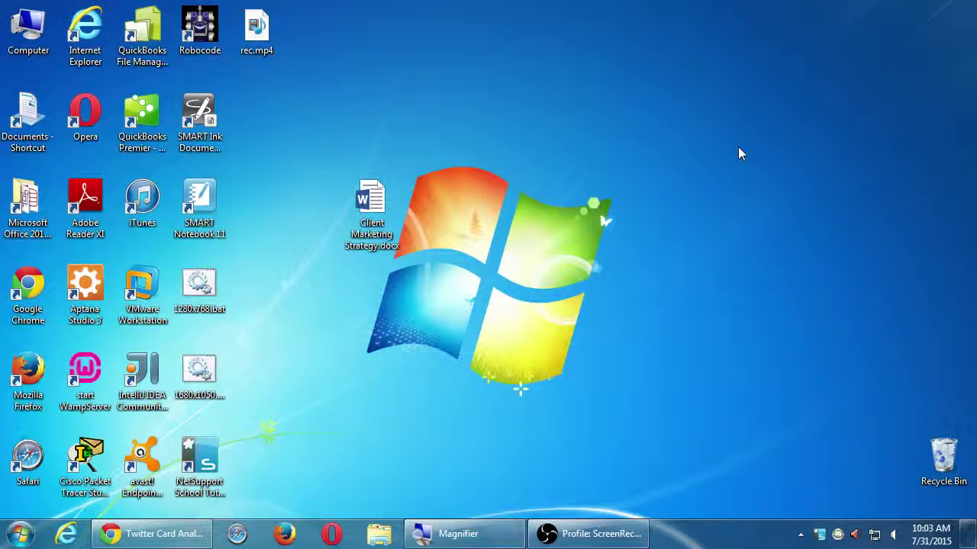
key("super+plus")
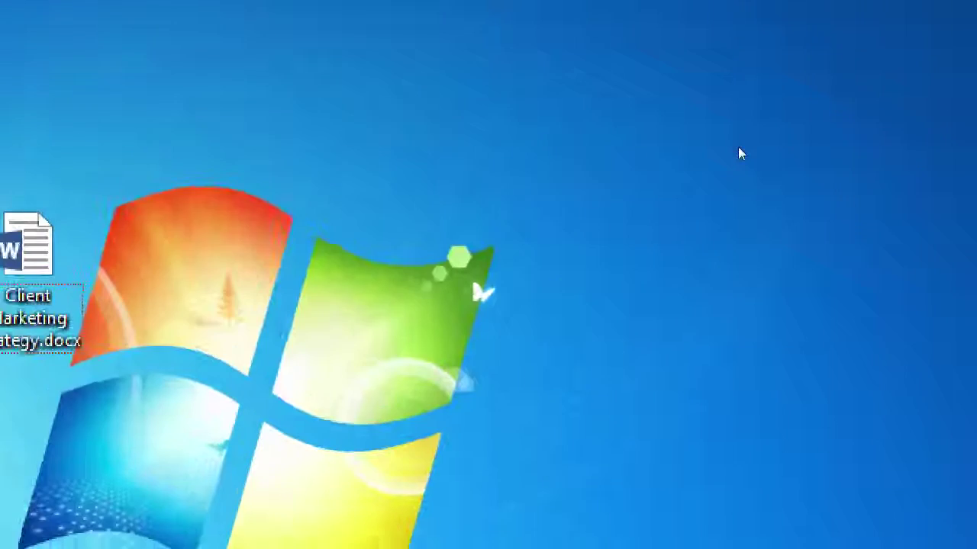
left_click(58, 95)
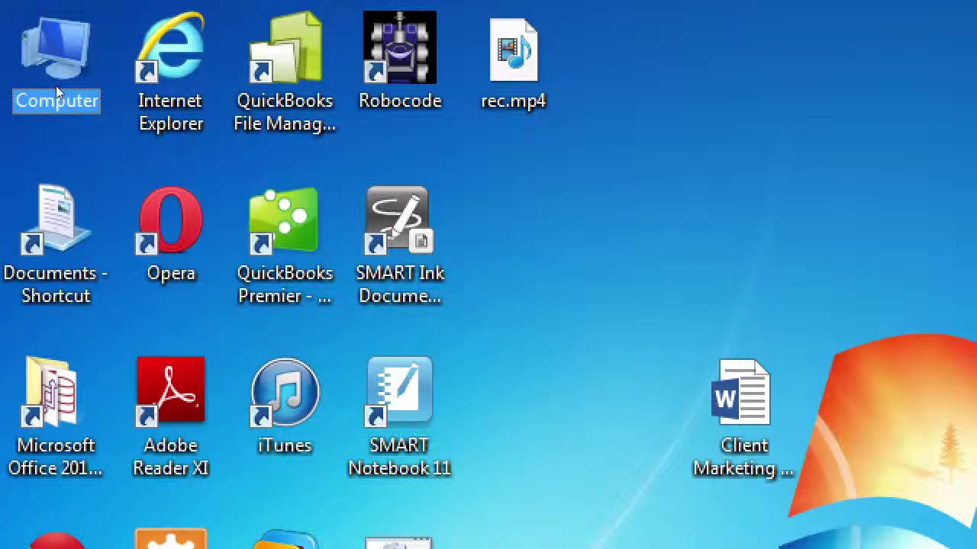
double_click(31, 22)
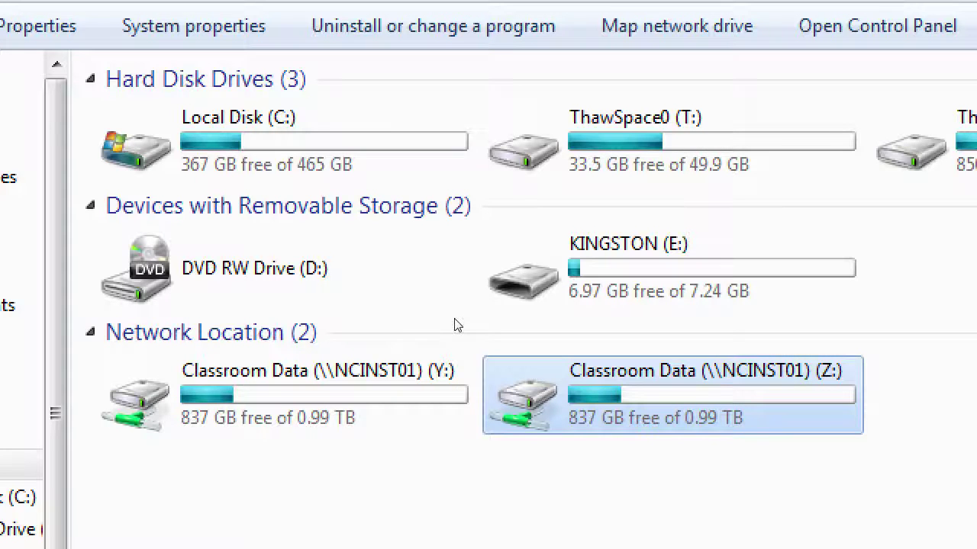
key("Return")
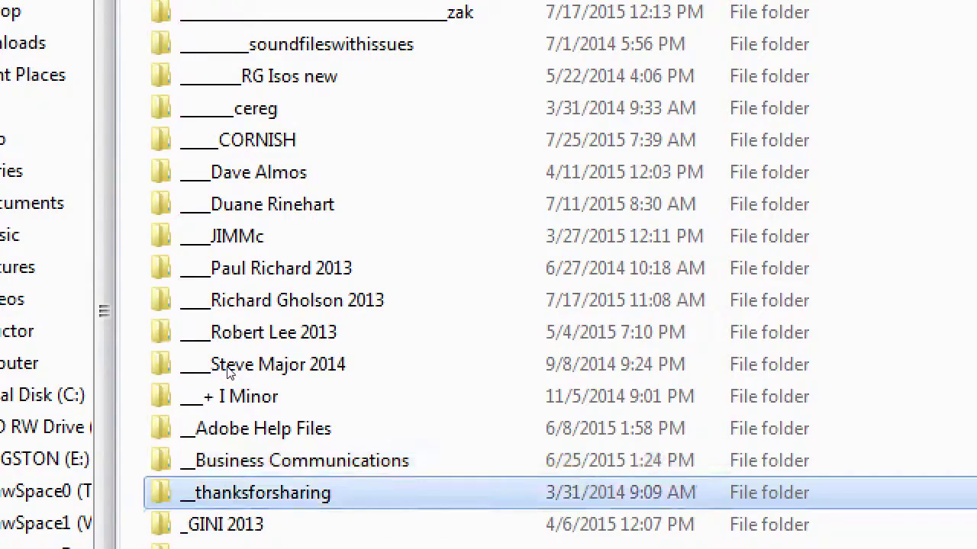
Find the instructor's Social folder on the Classroom Data drive and open it.
scroll(227, 367, "down", 1)
scroll(227, 369, "down", 8)
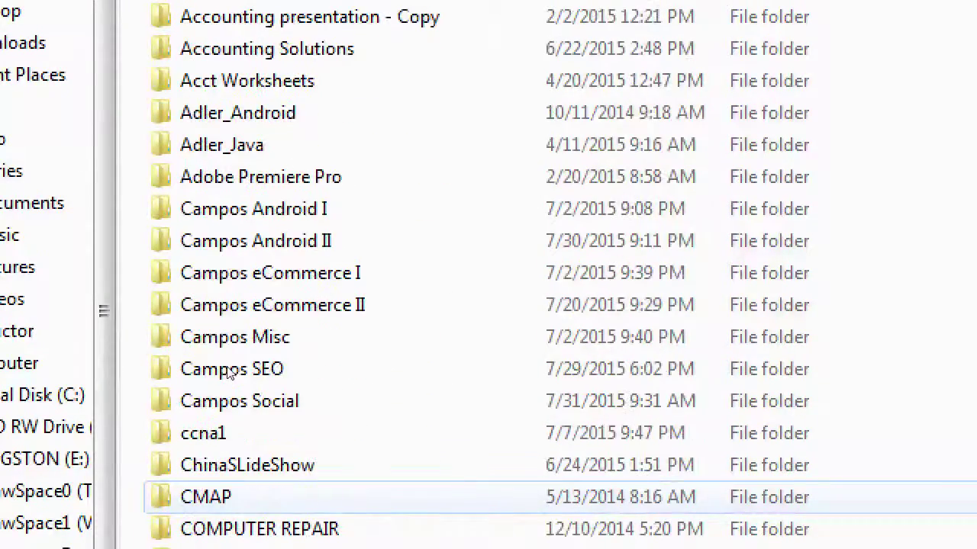
key("Up")
key("Up")
key("Up")
key("Up")
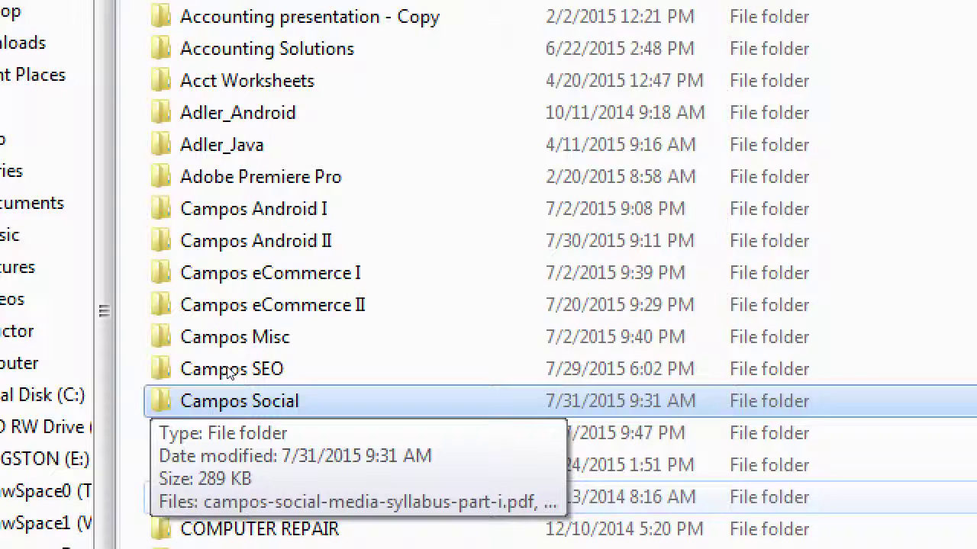
key("Return")
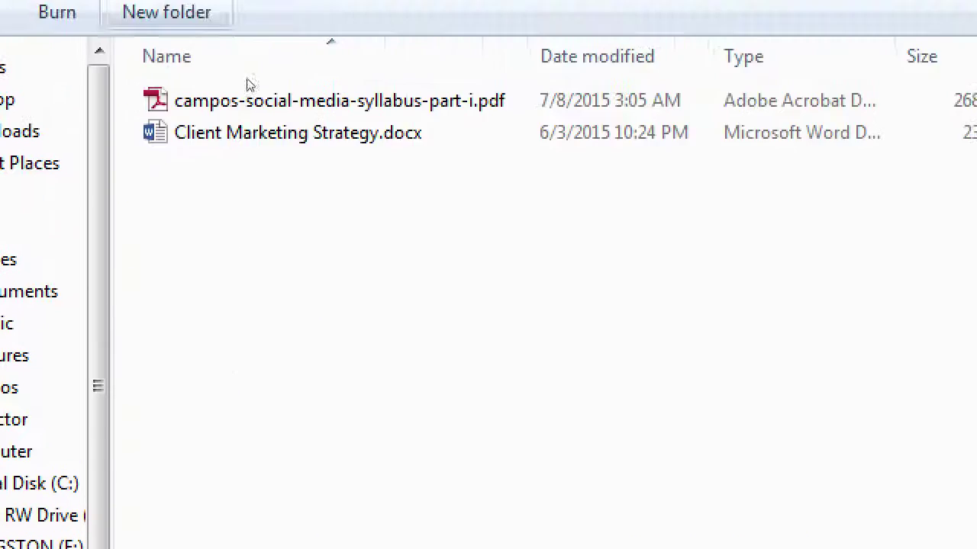
Copy Client Marketing Strategy.docx from the network folder to the desktop and open the desktop copy in Word.
left_click(219, 139)
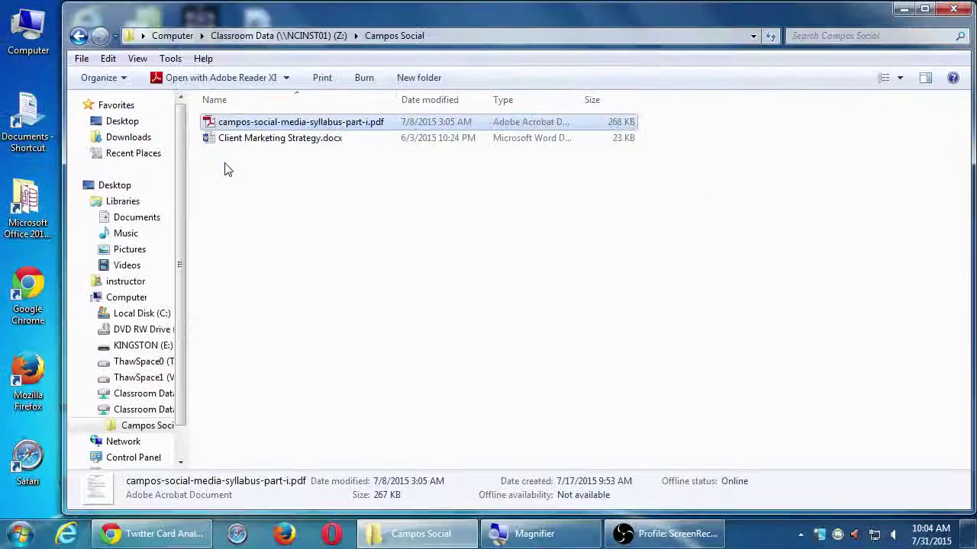
key("super+Left")
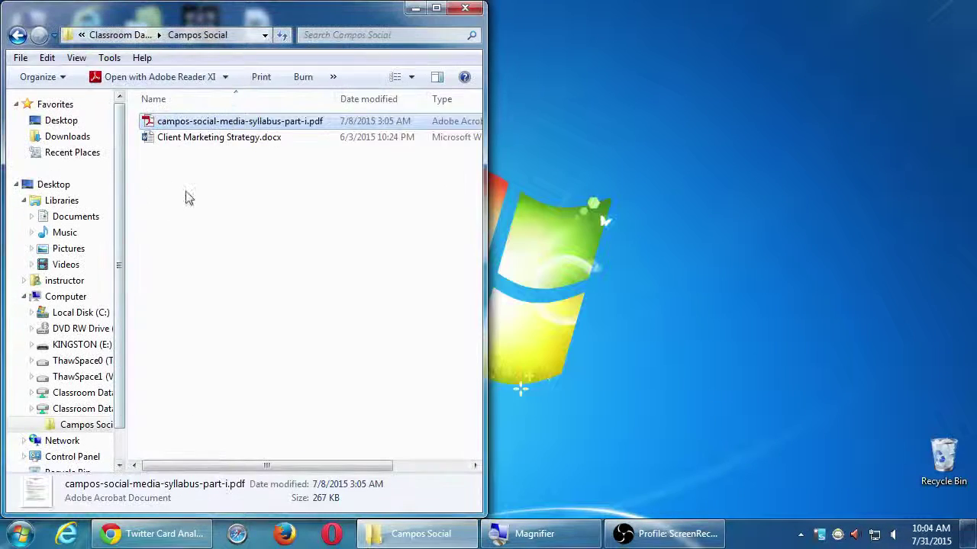
mouse_move(212, 189)
left_mouse_down()
mouse_move(175, 119)
mouse_move(542, 139)
mouse_move(640, 128)
mouse_move(666, 144)
mouse_move(226, 201)
left_mouse_up()
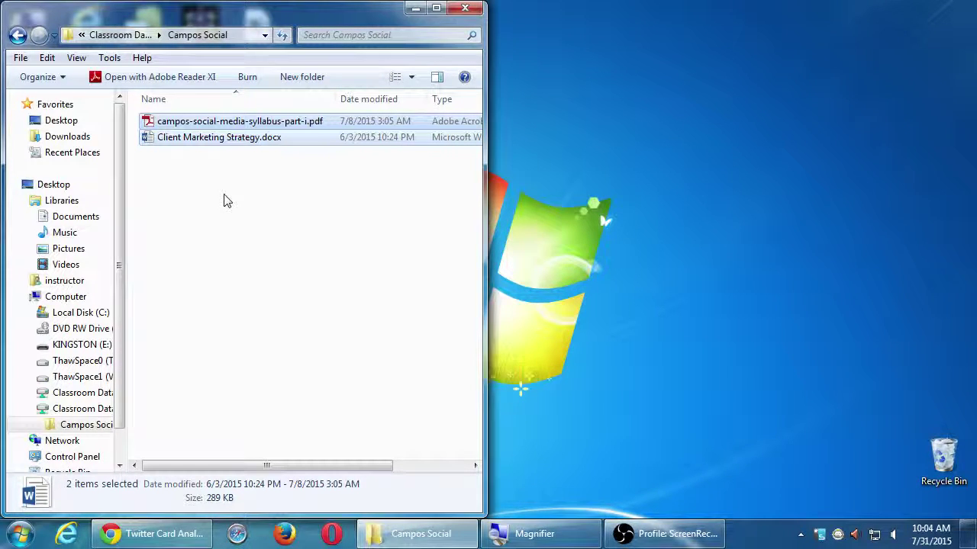
left_click(296, 212)
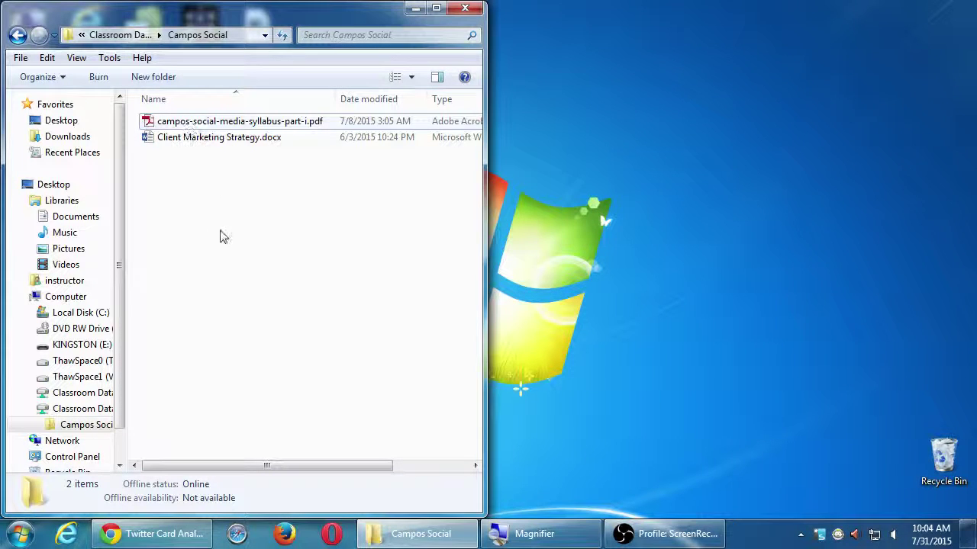
left_click(152, 140)
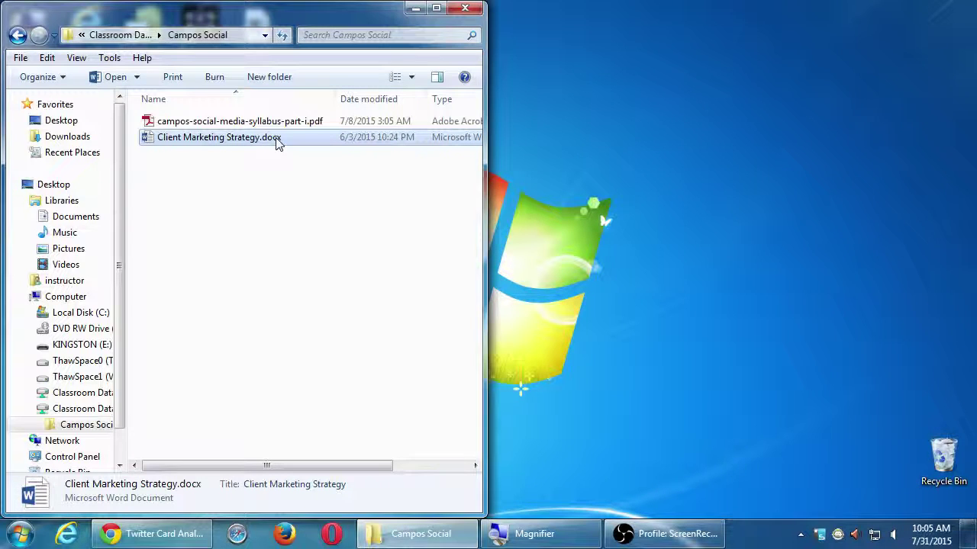
left_click(465, 7)
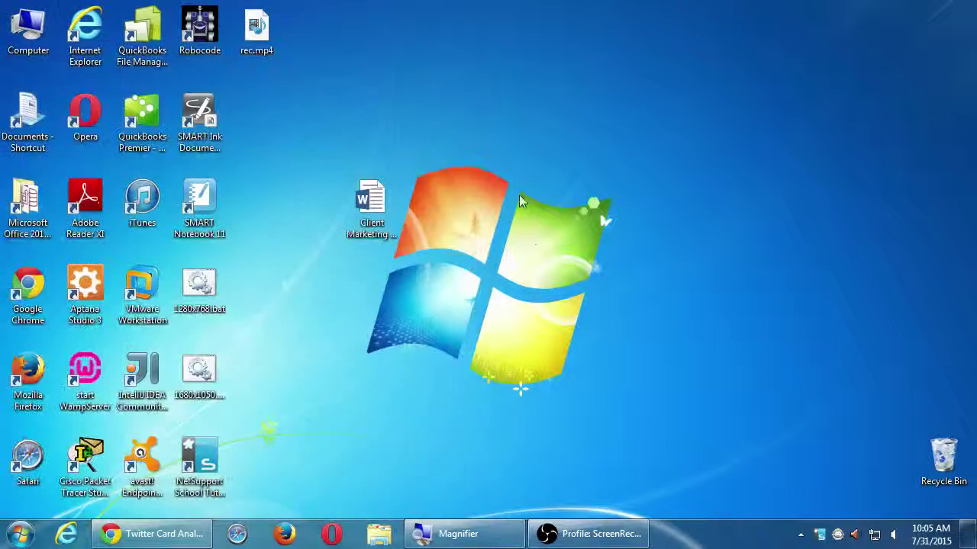
left_click(377, 207)
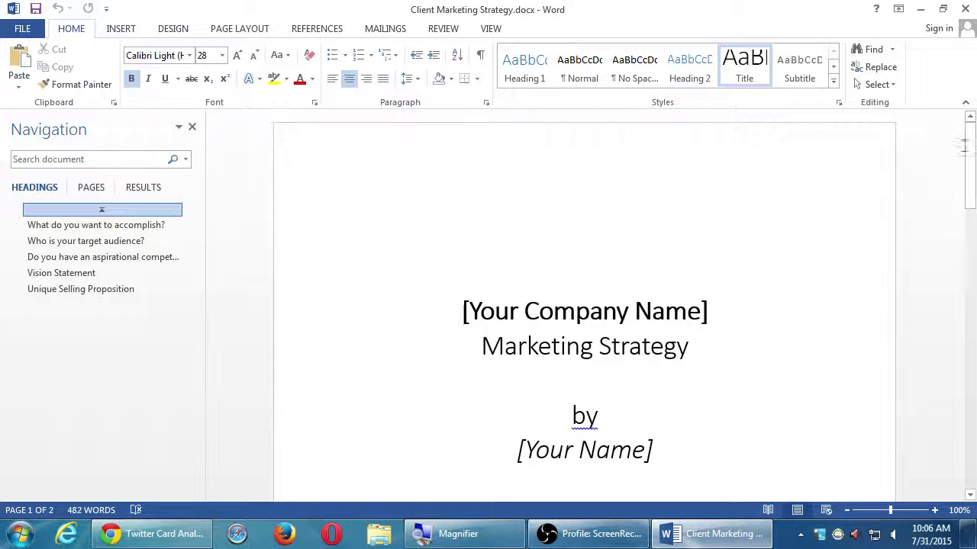
Add the line "(Content Marketing)" on the title page between "Marketing Strategy" and "by".
left_click_drag(964, 148, 966, 154)
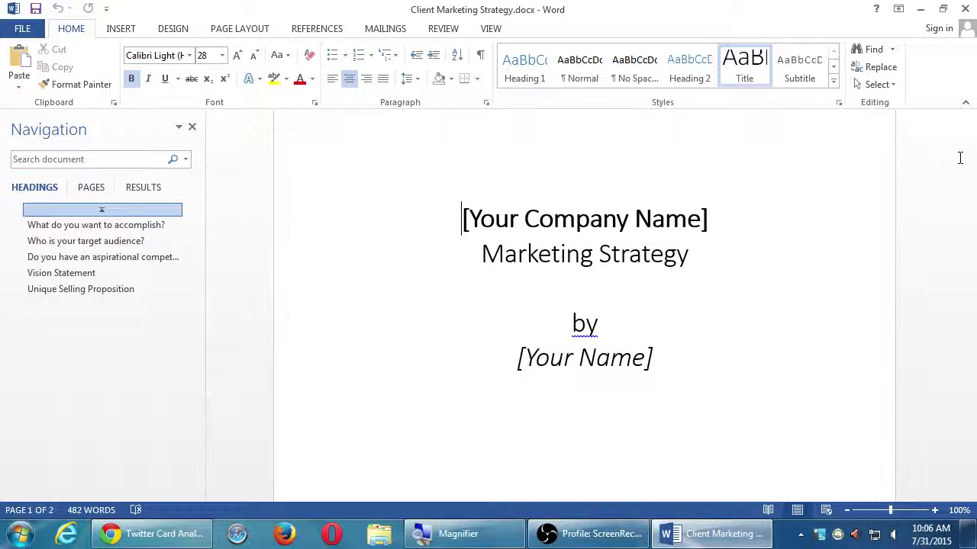
left_click(682, 290)
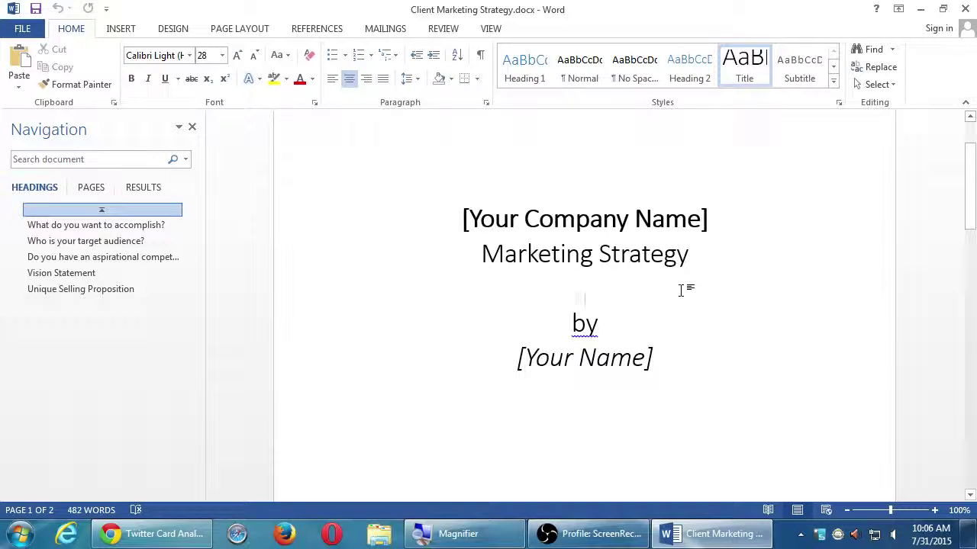
type("()")
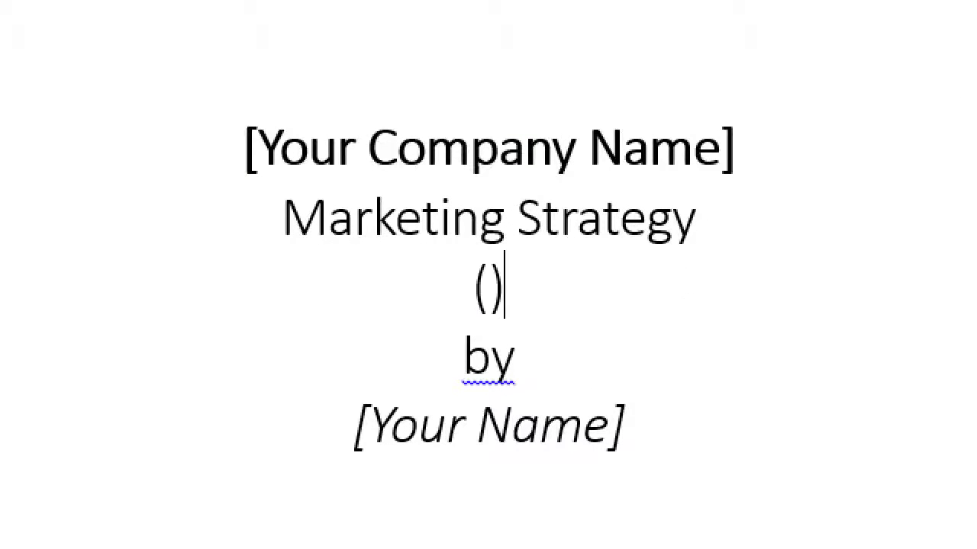
key("Left")
type("Content Mo")
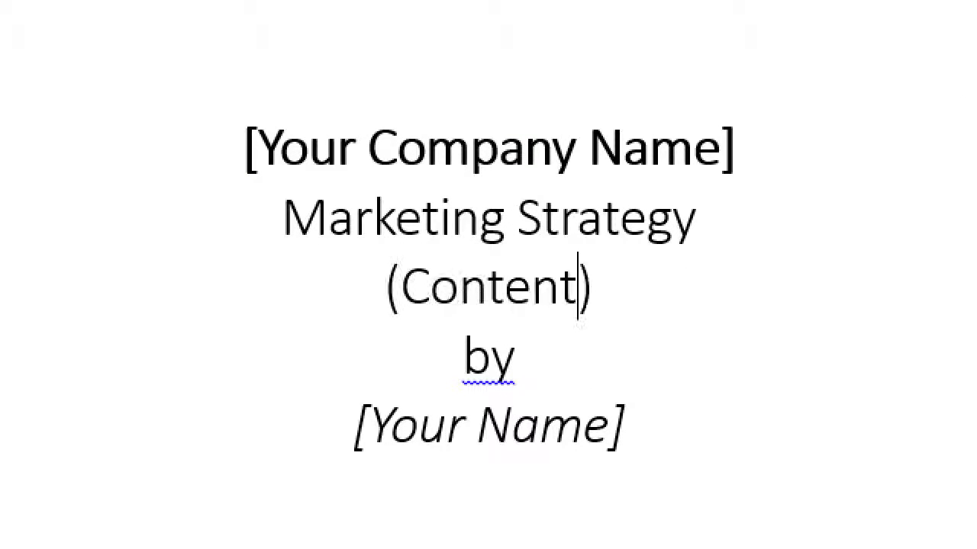
type("a")
key("BackSpace")
key("BackSpace")
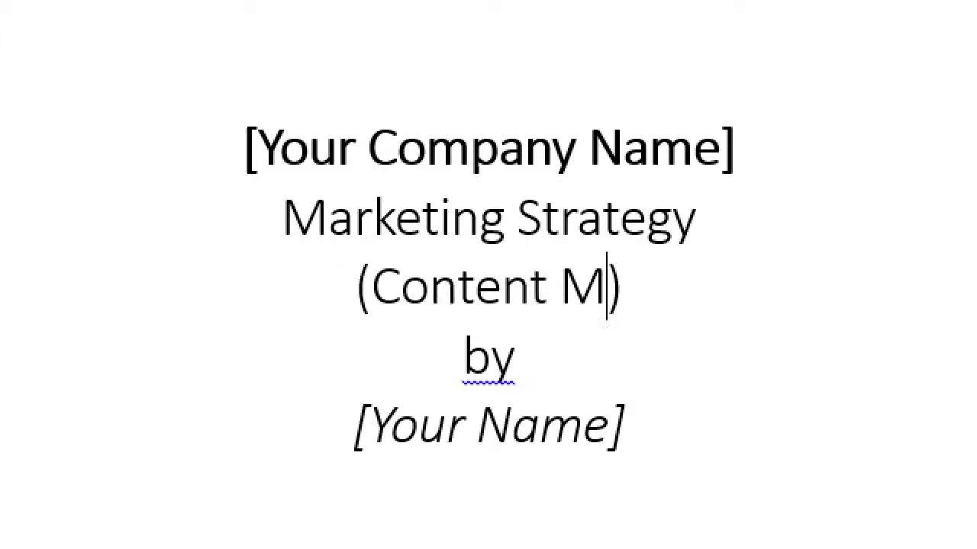
type("arketing")
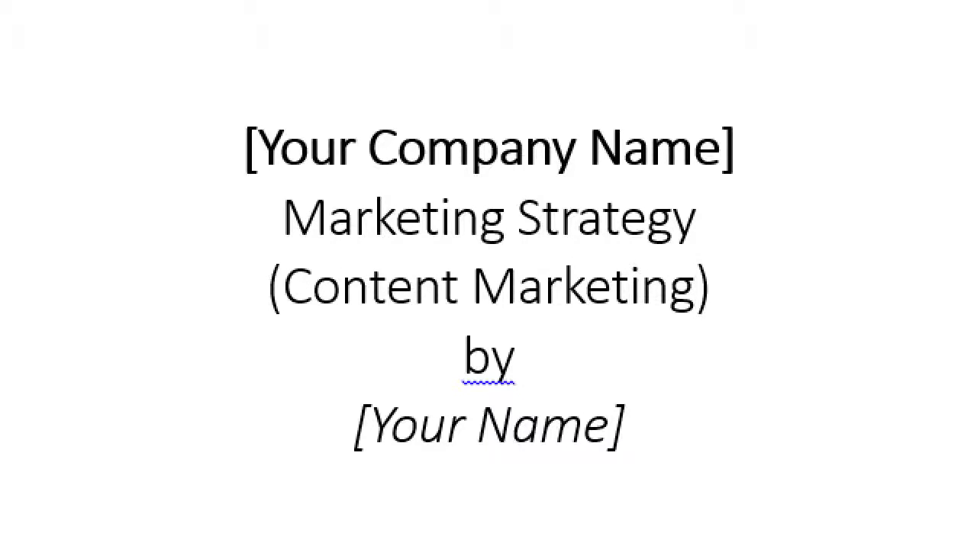
Italicize the whole "(Content Marketing)" line on the title page.
key("shift+Home")
key("shift+End")
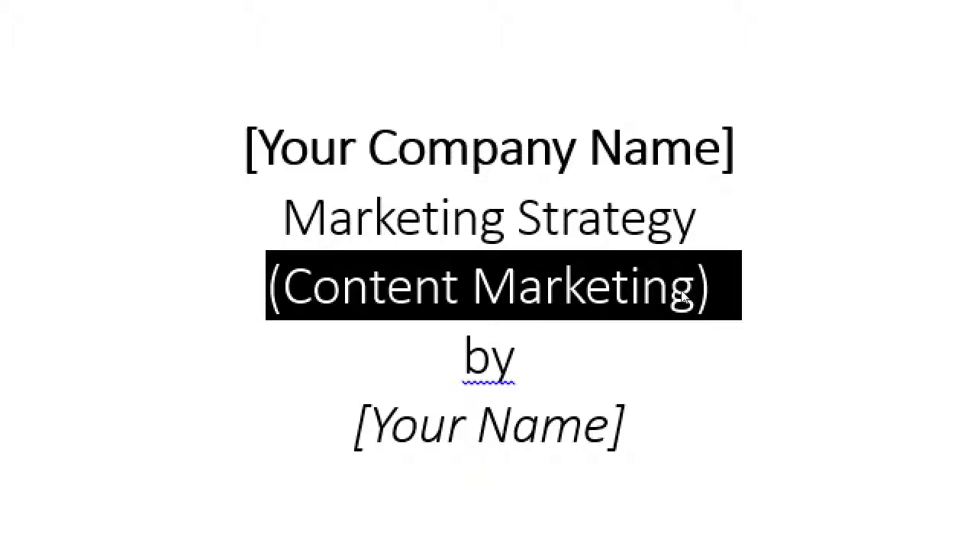
key("ctrl+i")
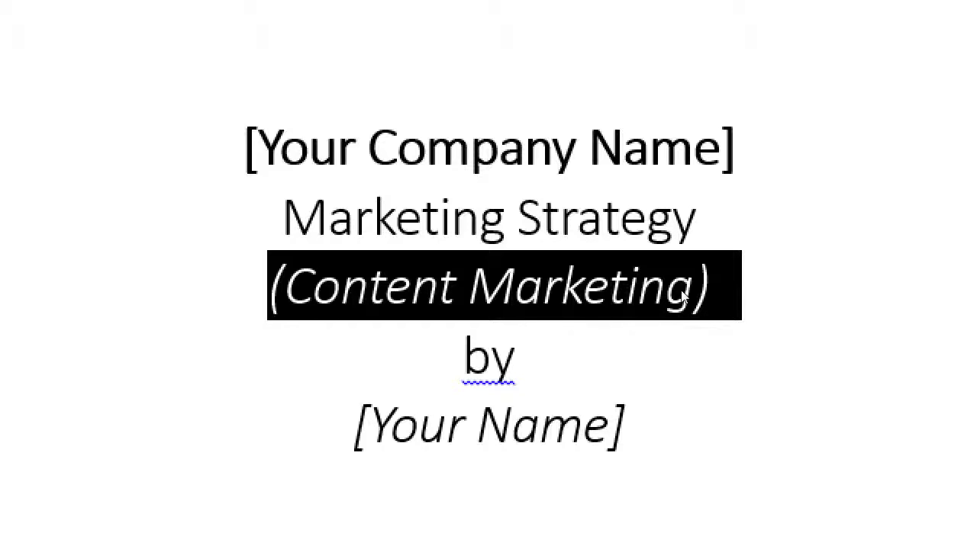
key("super+minus")
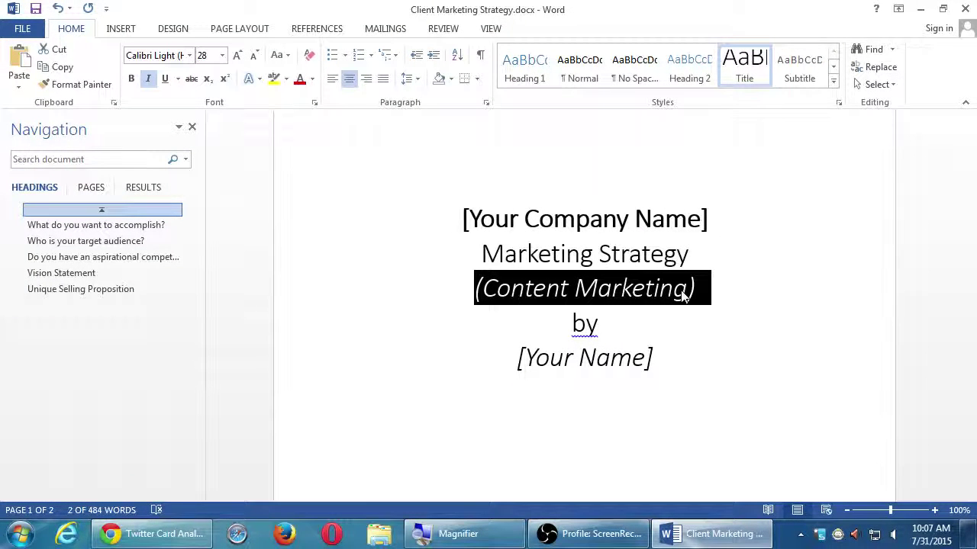
left_click_drag(972, 191, 972, 162)
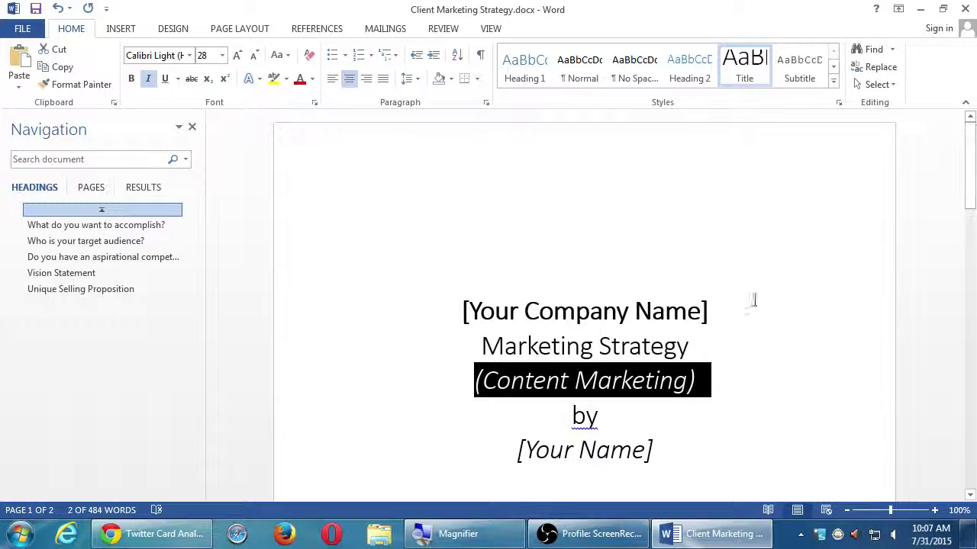
left_click(722, 346)
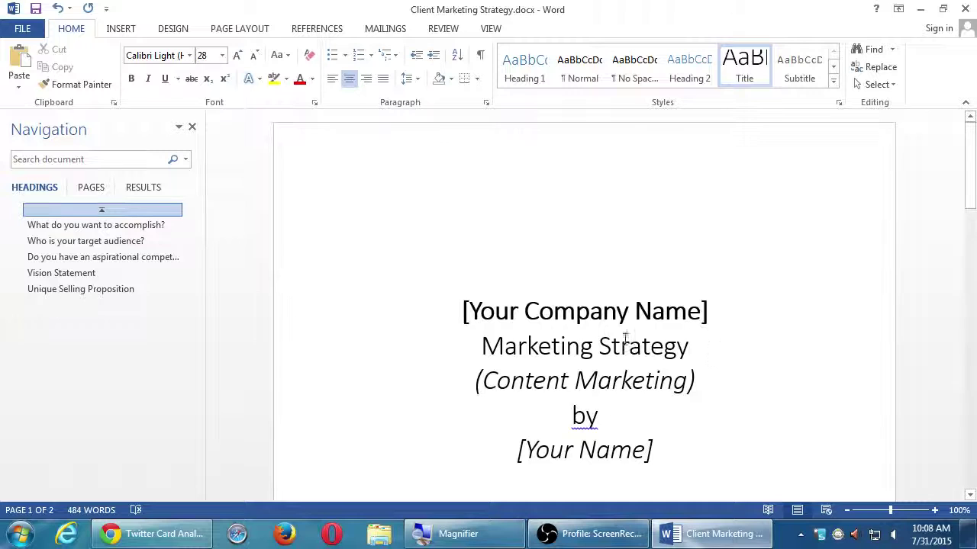
Examine the date placeholder and the template's sections on goals, target audience, aspirational competition, vision statement and unique selling proposition.
scroll(627, 421, "down", 2)
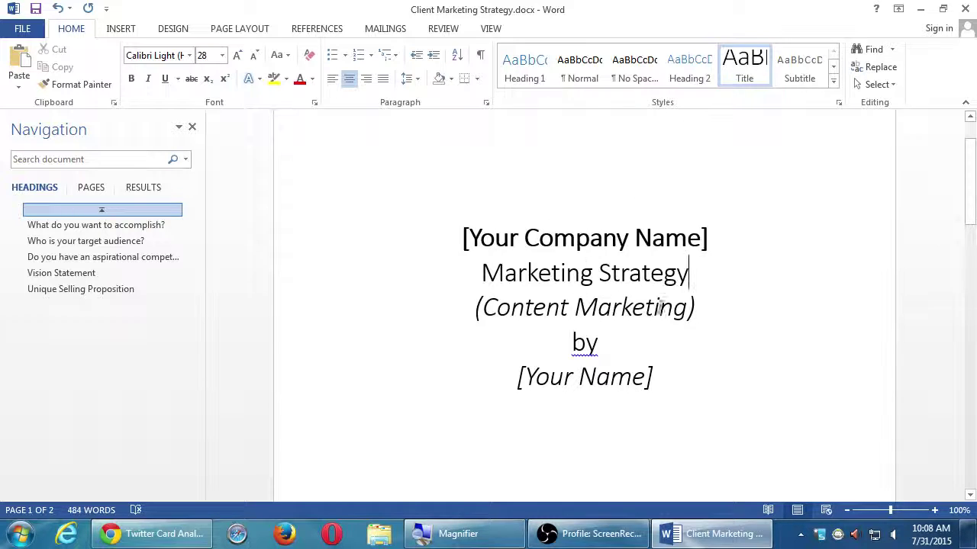
scroll(689, 448, "down", 3)
scroll(689, 449, "down", 6)
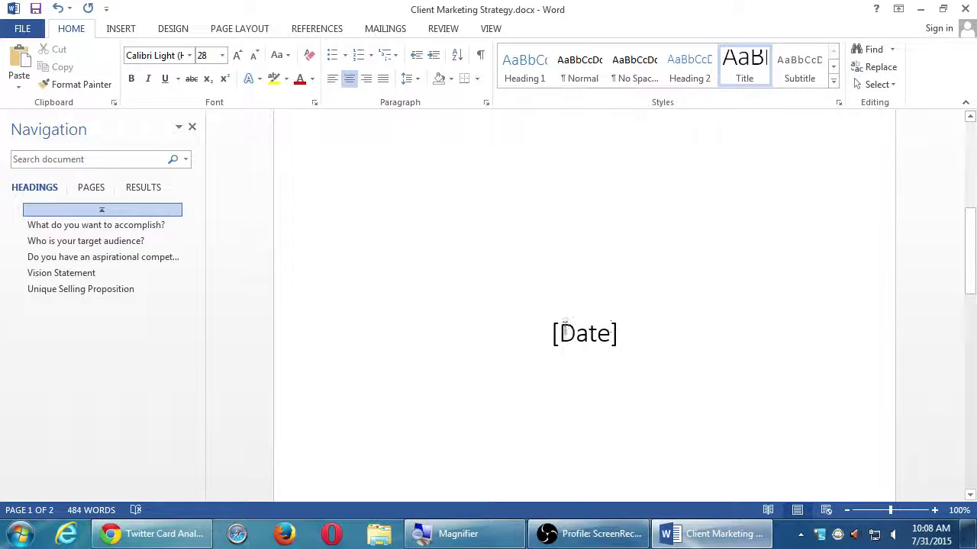
scroll(657, 383, "down", 2)
scroll(657, 383, "down", 20)
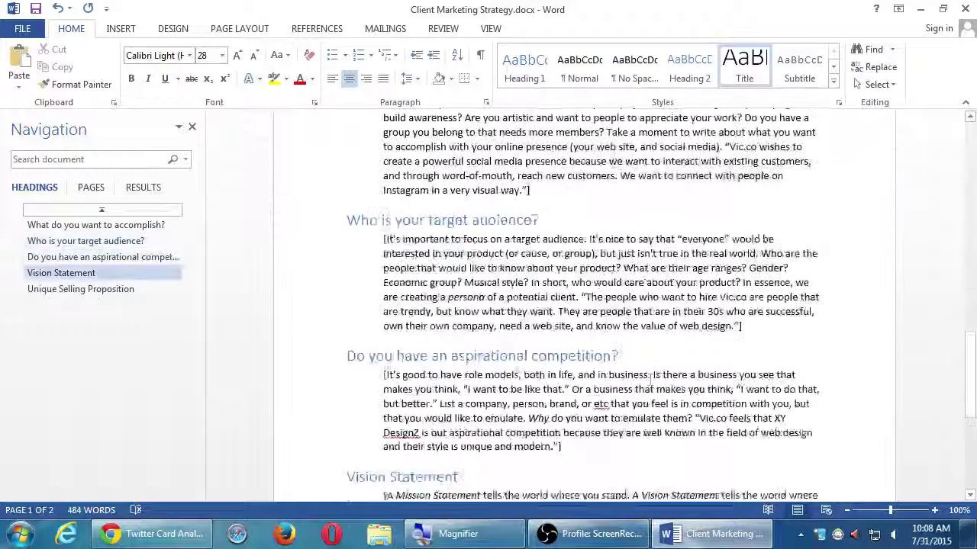
scroll(651, 384, "down", 1)
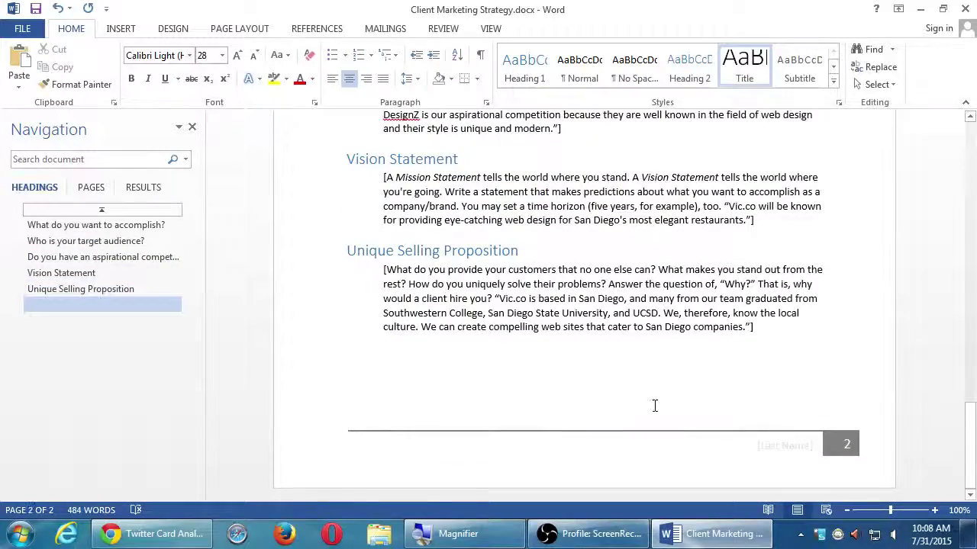
scroll(654, 397, "up", 3)
scroll(658, 403, "up", 7)
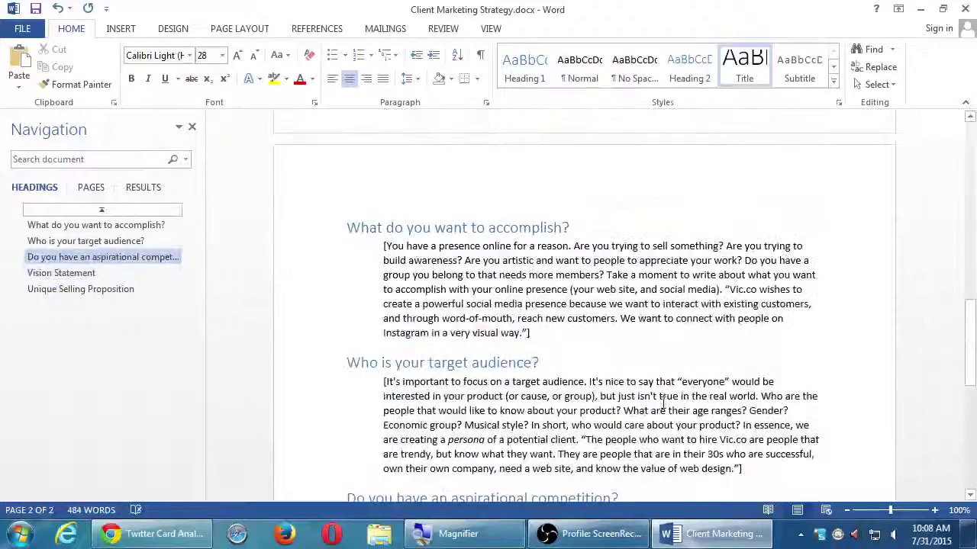
scroll(668, 401, "down", 1)
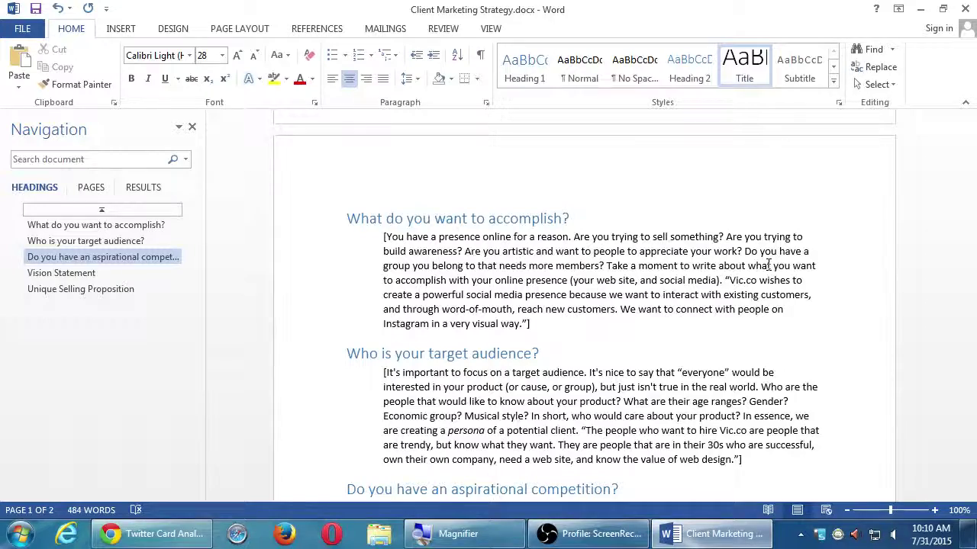
key("super+plus")
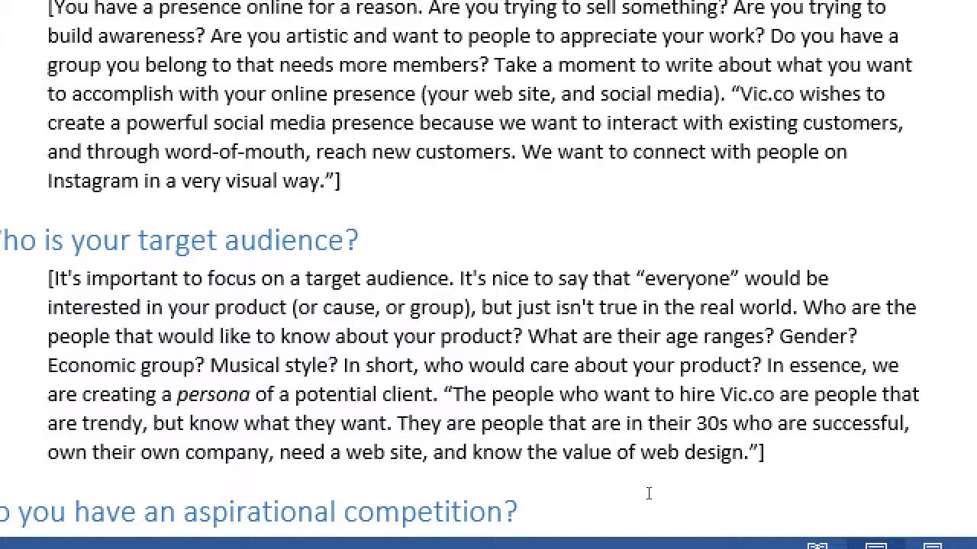
scroll(516, 480, "down", 1)
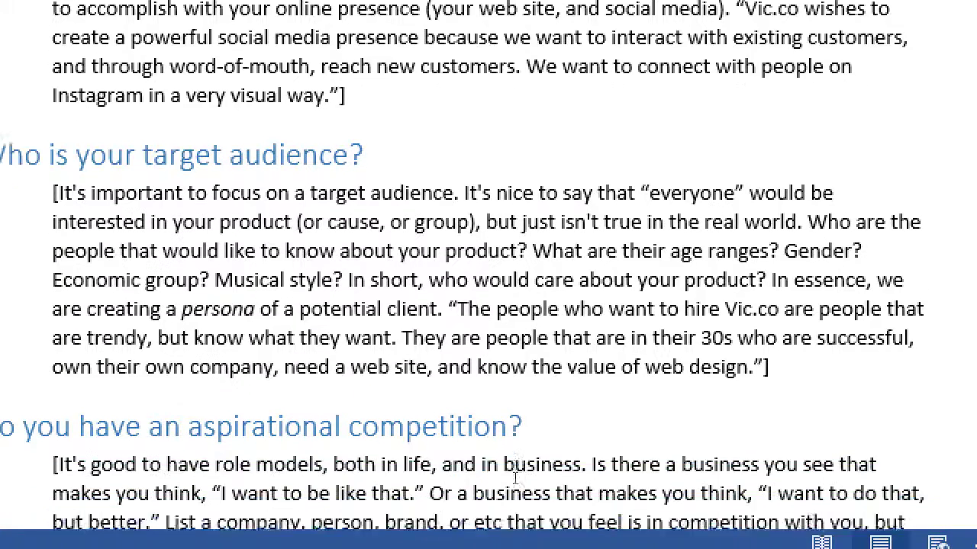
scroll(515, 477, "down", 3)
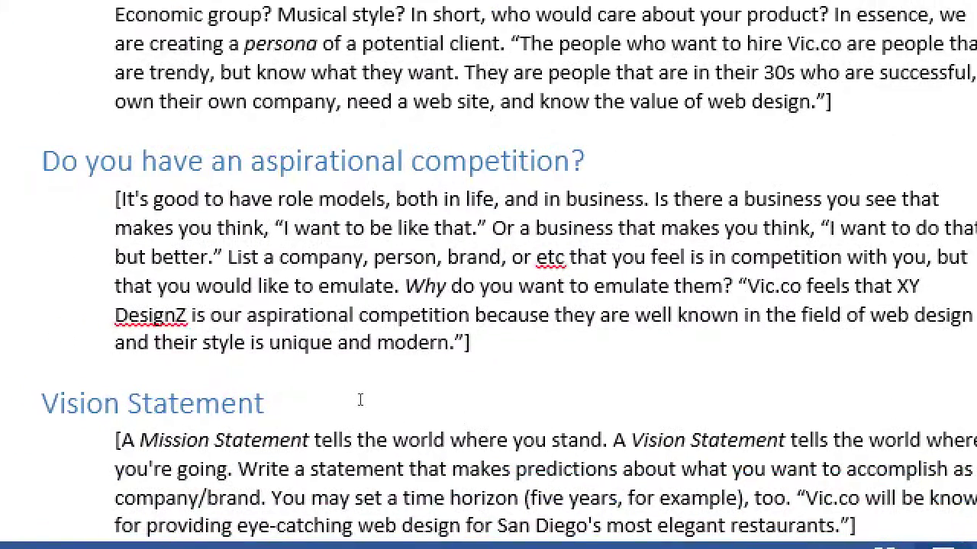
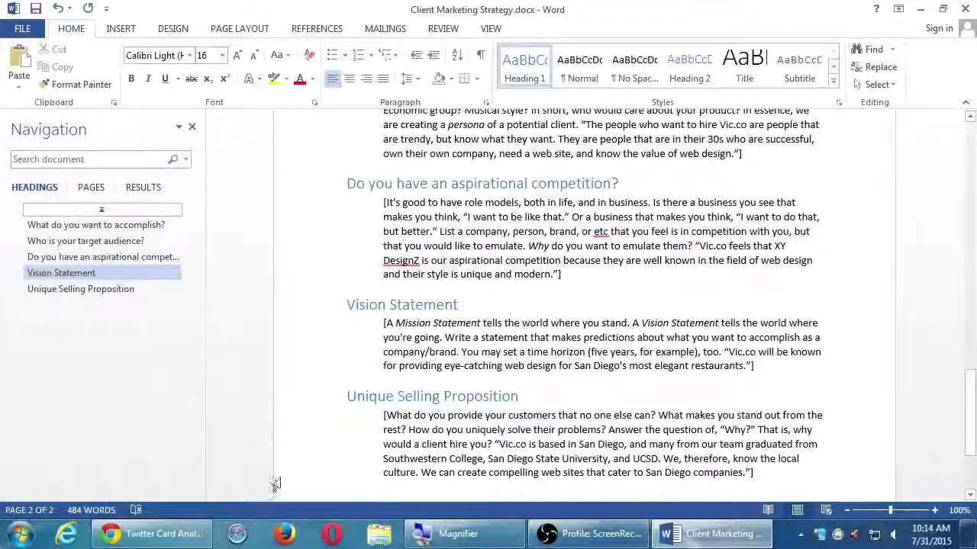
Switch to Chrome and search Google for "start with why" in a new tab, then examine the results.
left_click(193, 537)
key("ctrl+t")
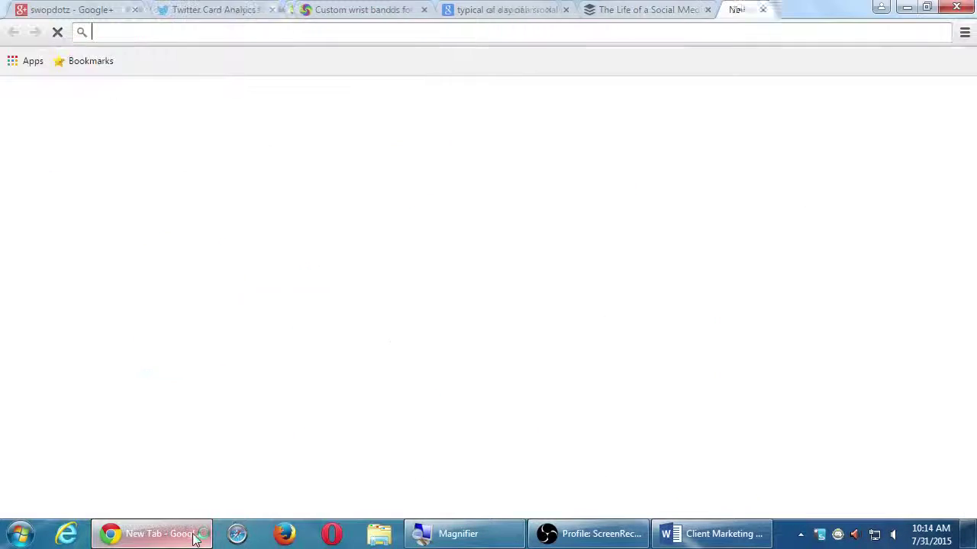
type("start with wh")
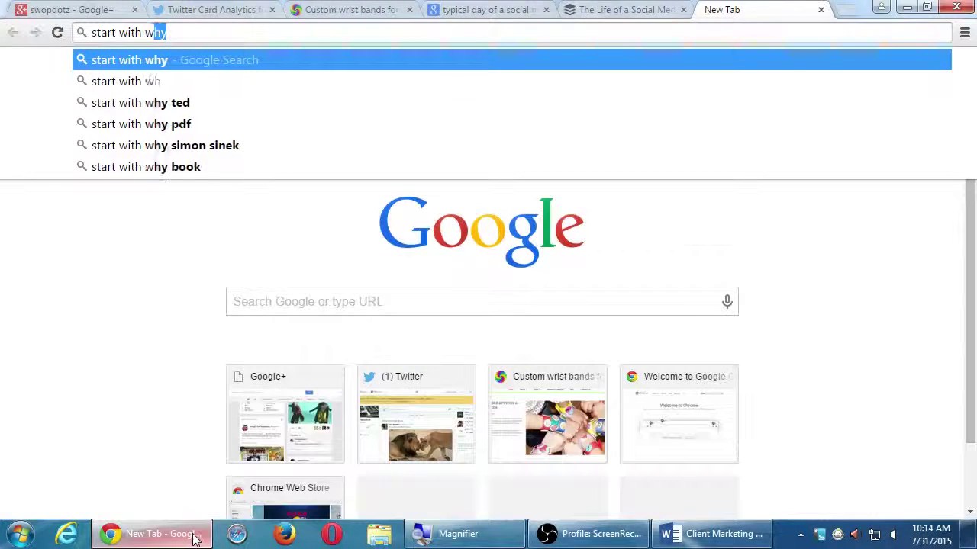
key("Return")
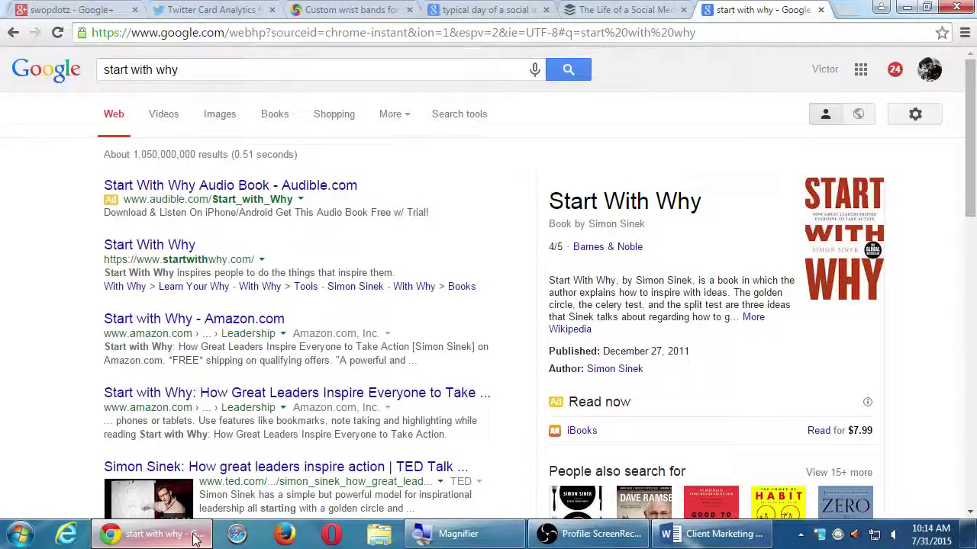
key("super+plus")
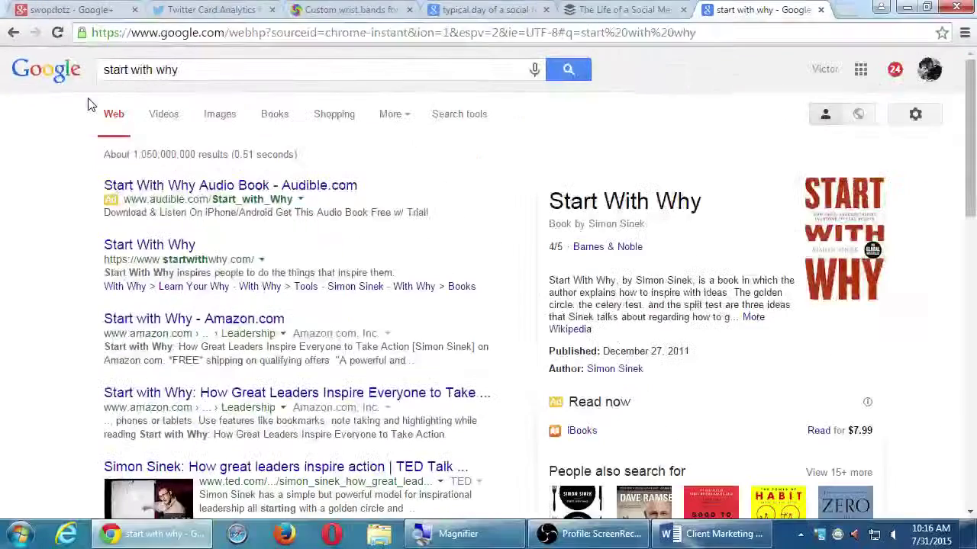
Return to the Client Marketing Strategy document in Word and read the Vision Statement and Unique Selling Proposition sections.
left_click(710, 541)
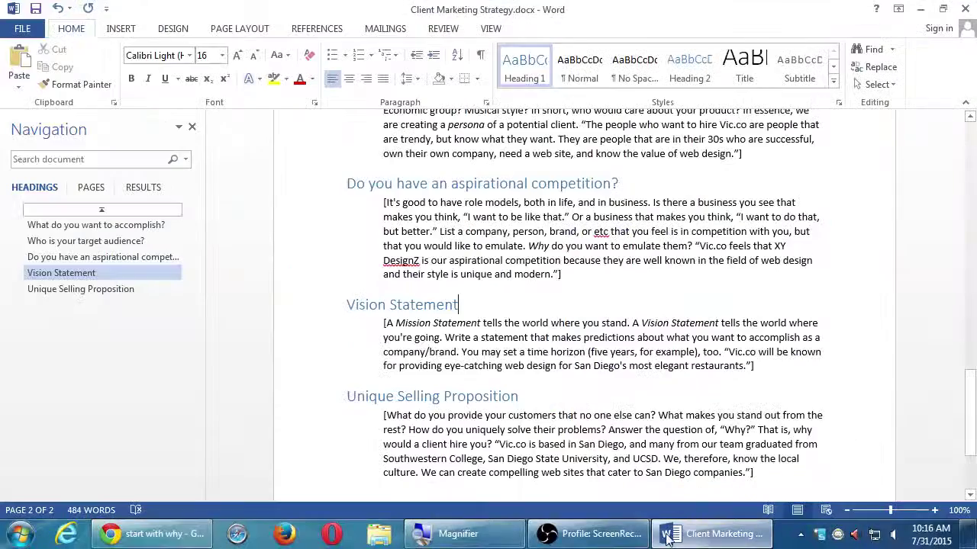
scroll(687, 476, "down", 2)
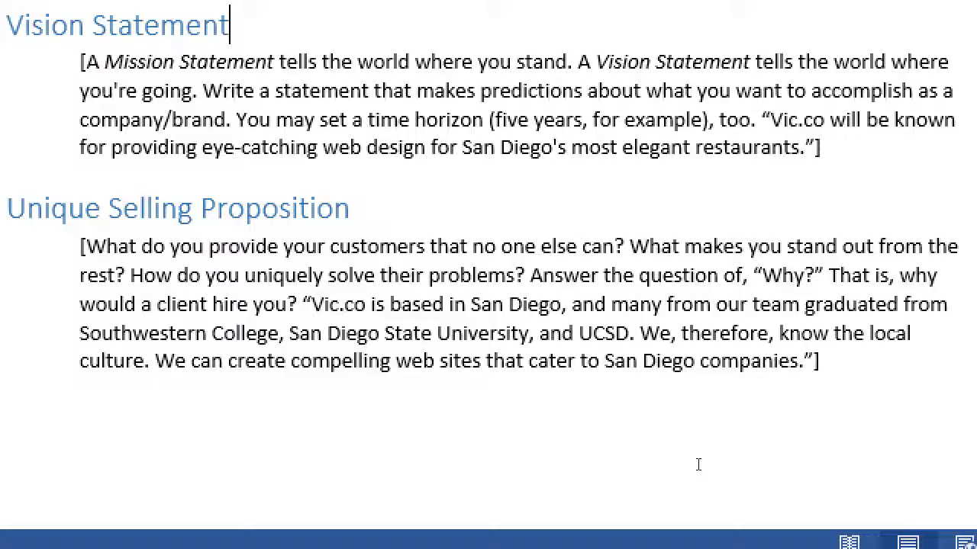
key("super+minus")
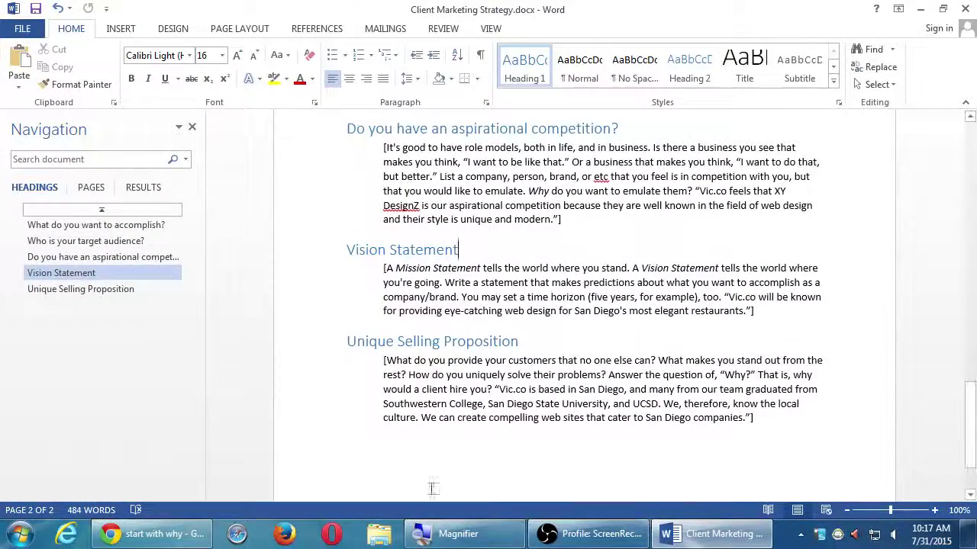
Switch to Chrome to examine the "start with why" search results, including the book details, and return to the Word document.
left_click(176, 534)
scroll(53, 332, "down", 1)
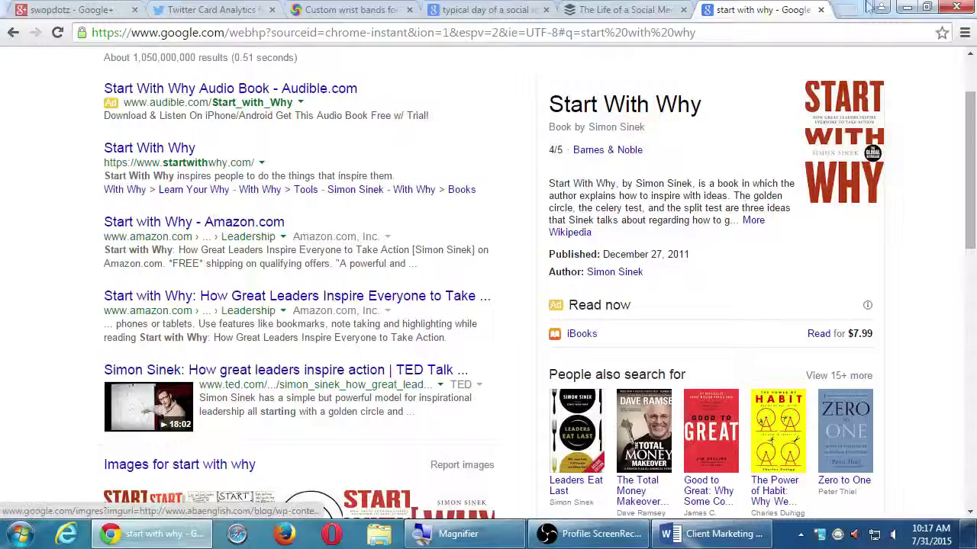
left_click(906, 7)
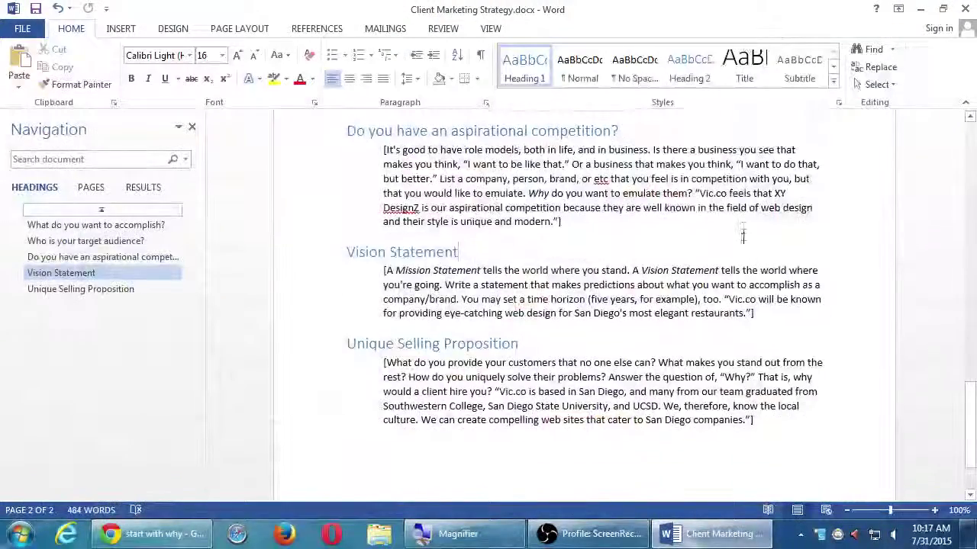
Review the whole Client Marketing Strategy template again, from the date placeholder through the goals, audience, competition, vision and Unique Selling Proposition sections.
scroll(744, 244, "up", 8)
scroll(746, 249, "up", 12)
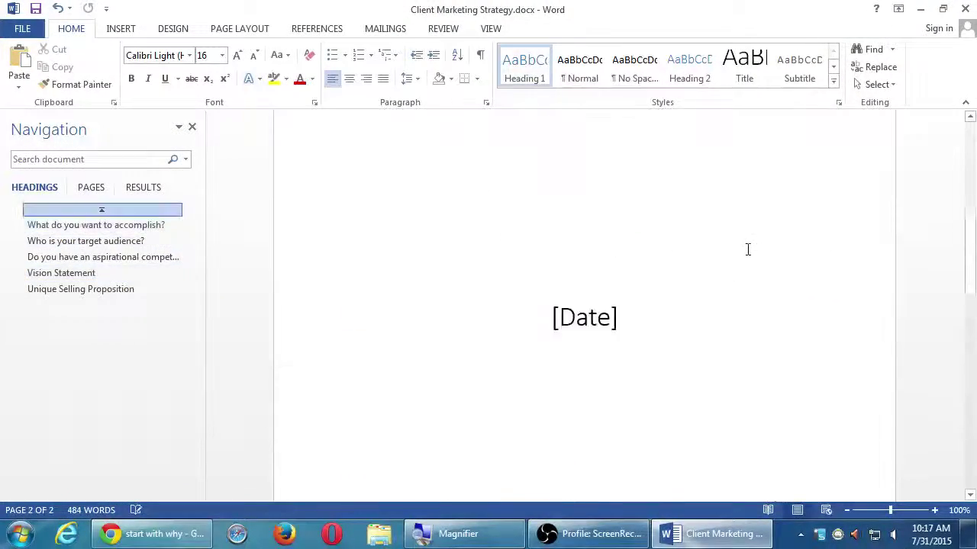
scroll(748, 249, "down", 2)
scroll(748, 249, "down", 10)
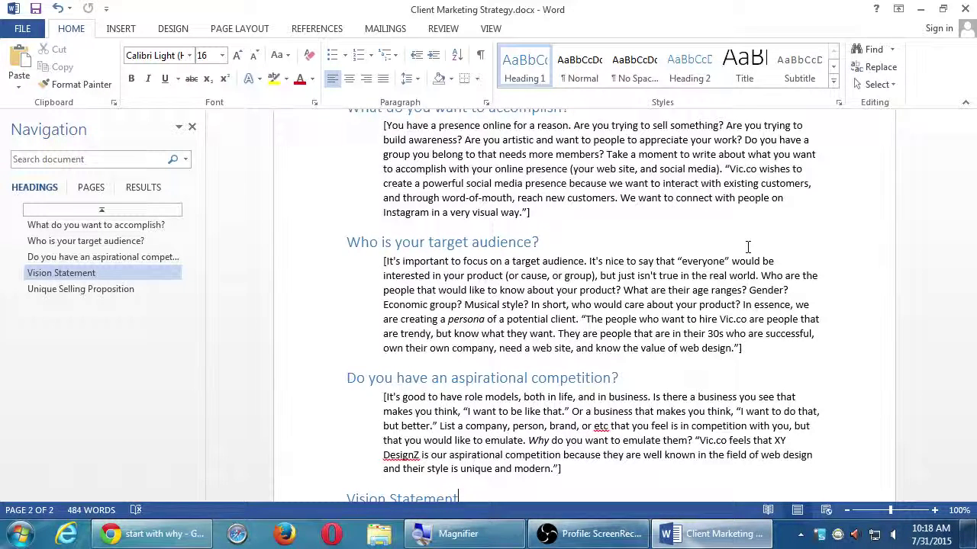
scroll(748, 246, "down", 7)
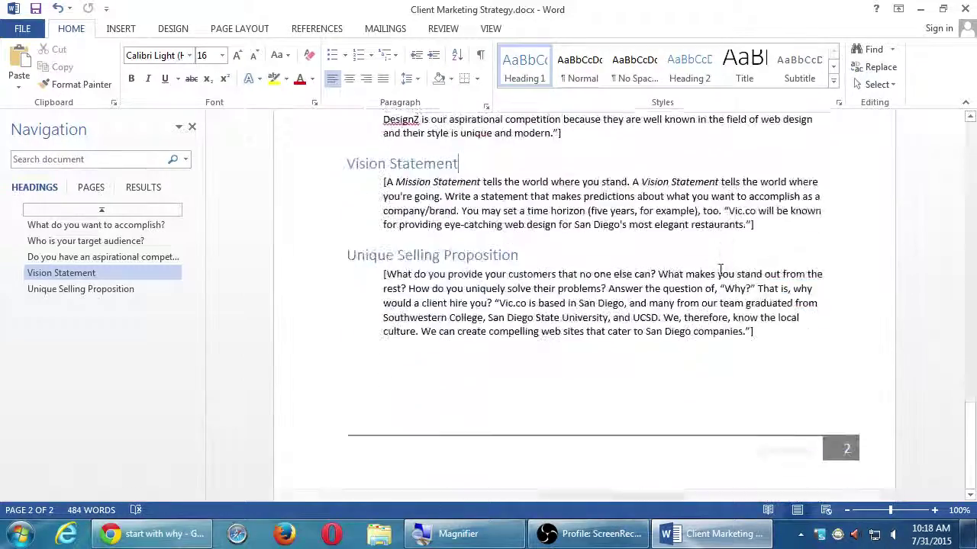
scroll(719, 310, "up", 14)
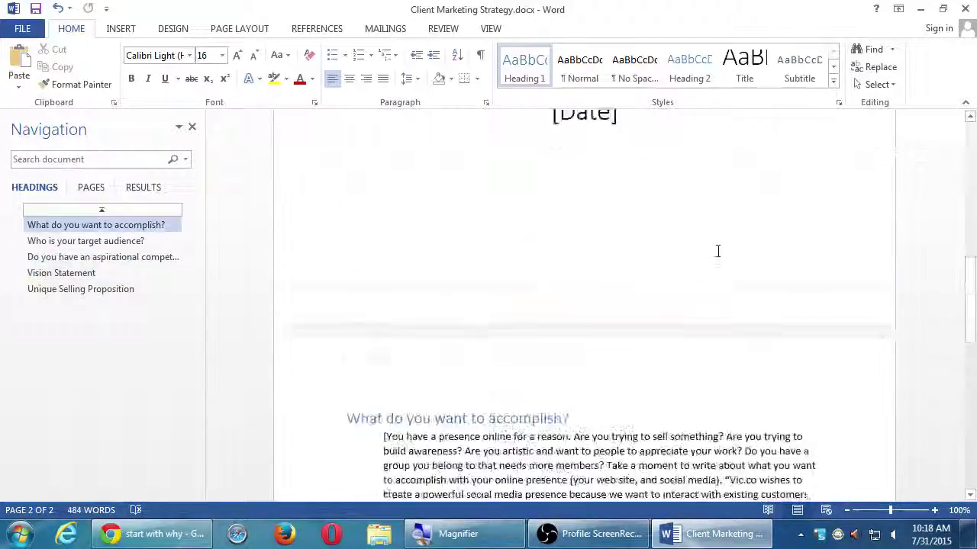
scroll(717, 251, "down", 6)
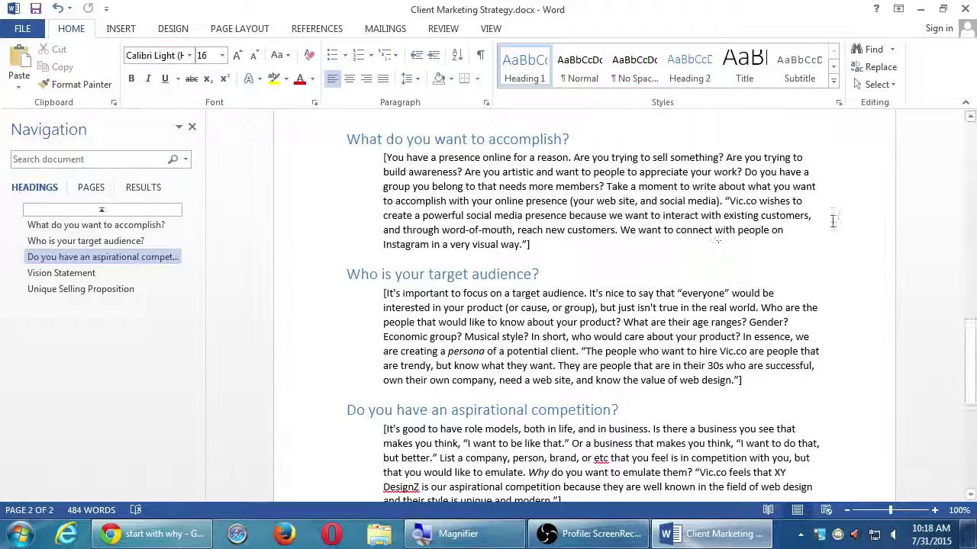
scroll(824, 267, "down", 8)
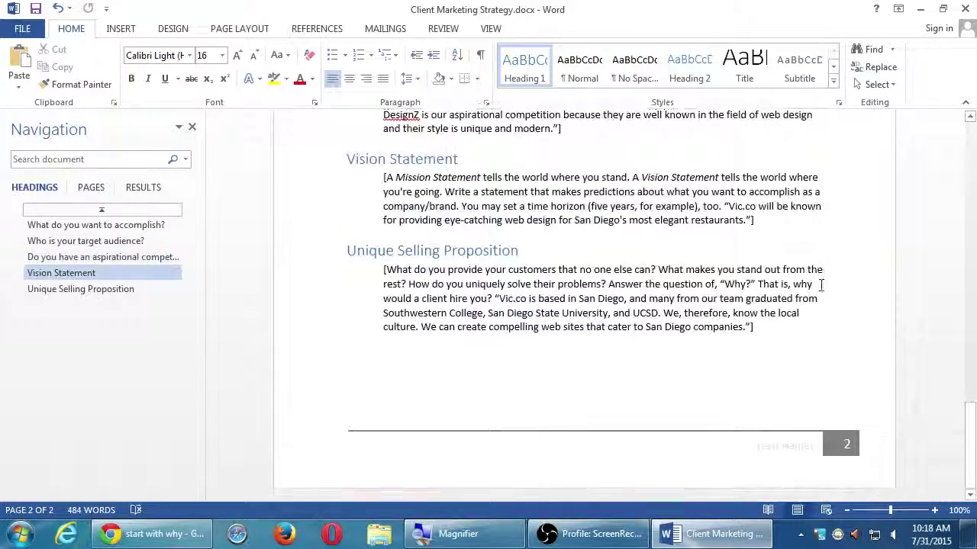
scroll(821, 284, "up", 8)
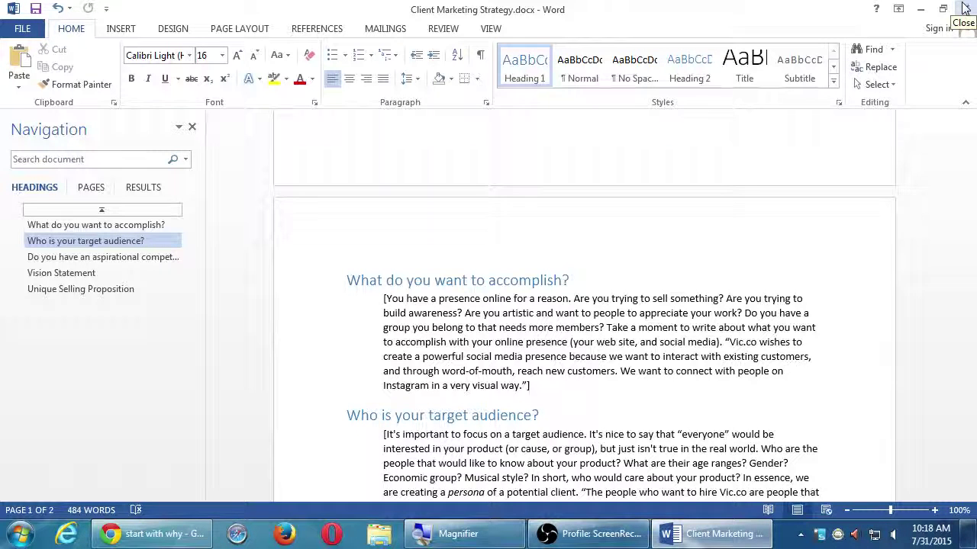
left_click(637, 538)
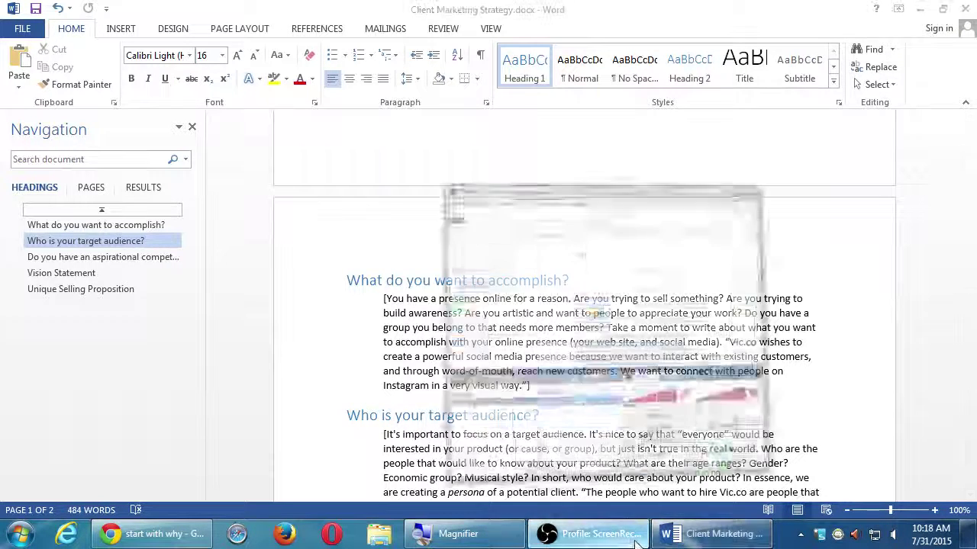
left_click(637, 538)
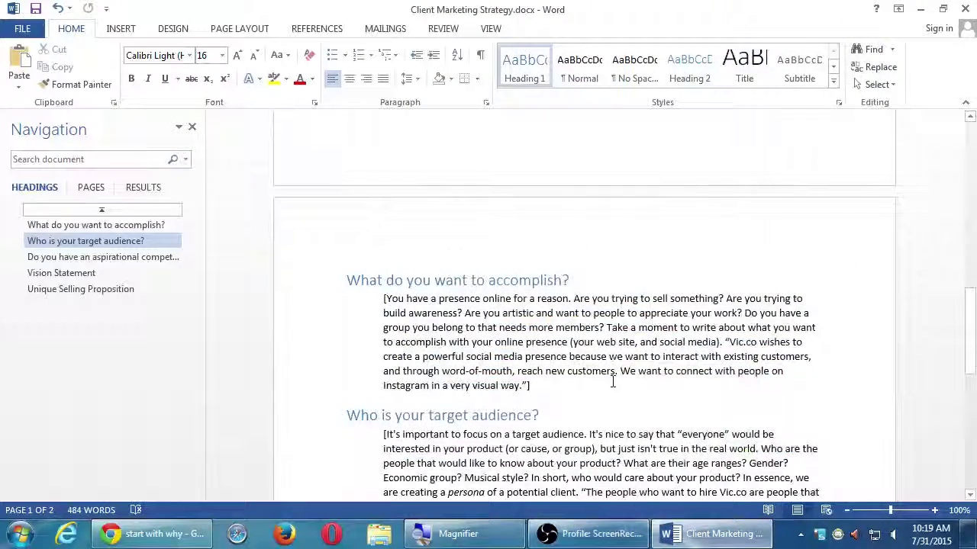
scroll(612, 382, "down", 2)
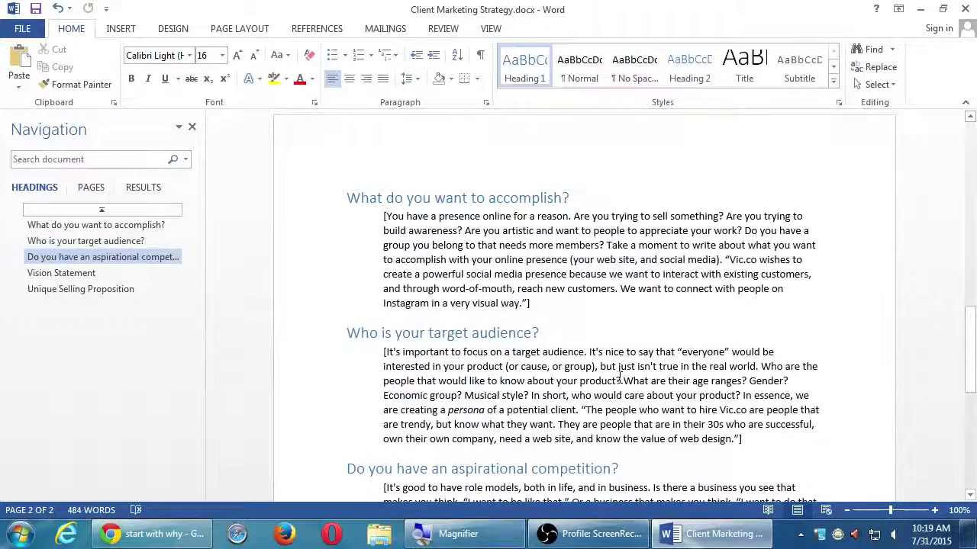
scroll(619, 376, "down", 3)
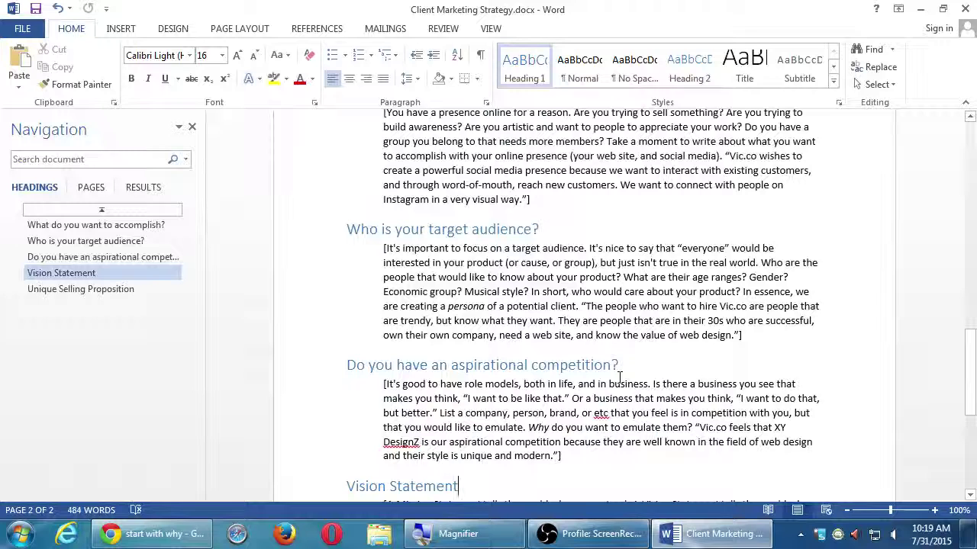